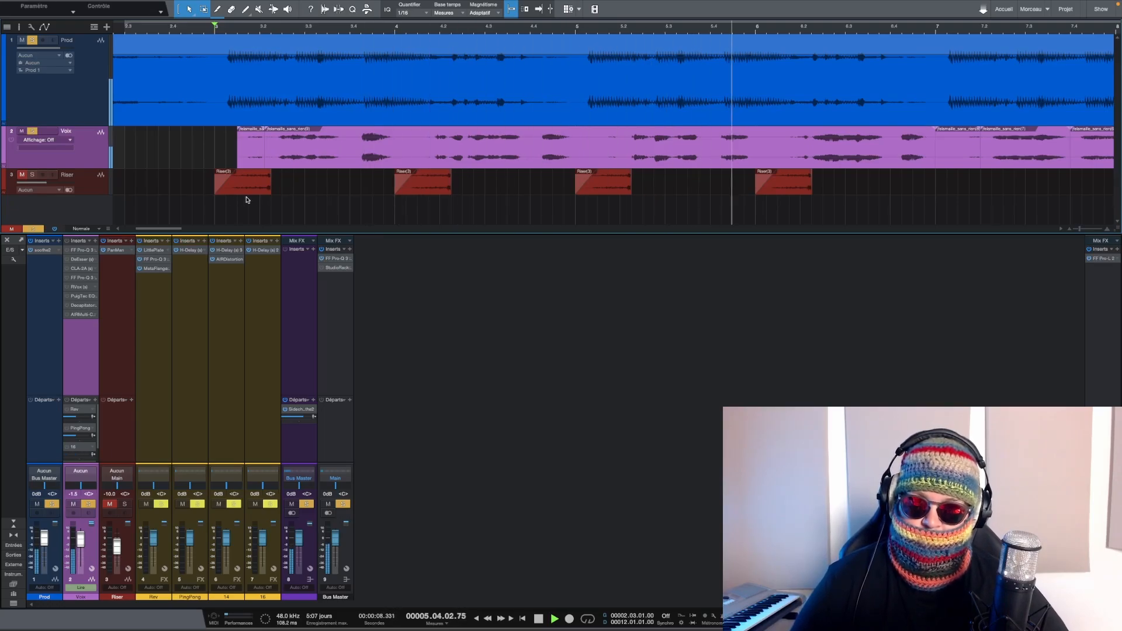
Stop playback and open the Voix track's first FF Pro-Q 3, placing its window over the arrangement
key(space)
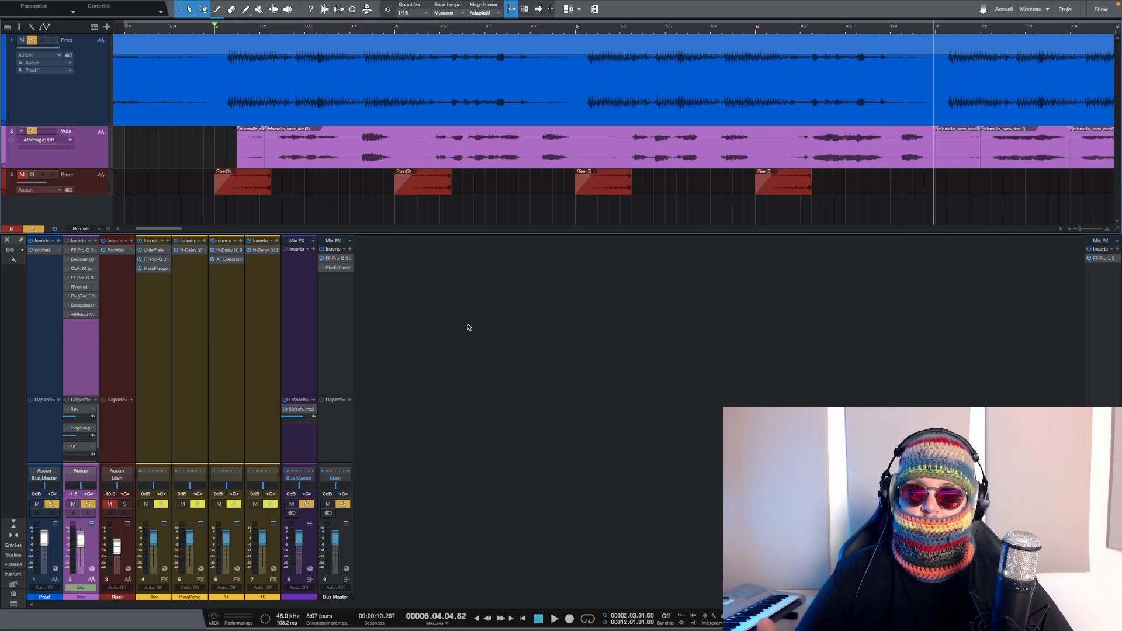
click(76, 253)
drag(701, 296, 264, 130)
mouse_move(386, 299)
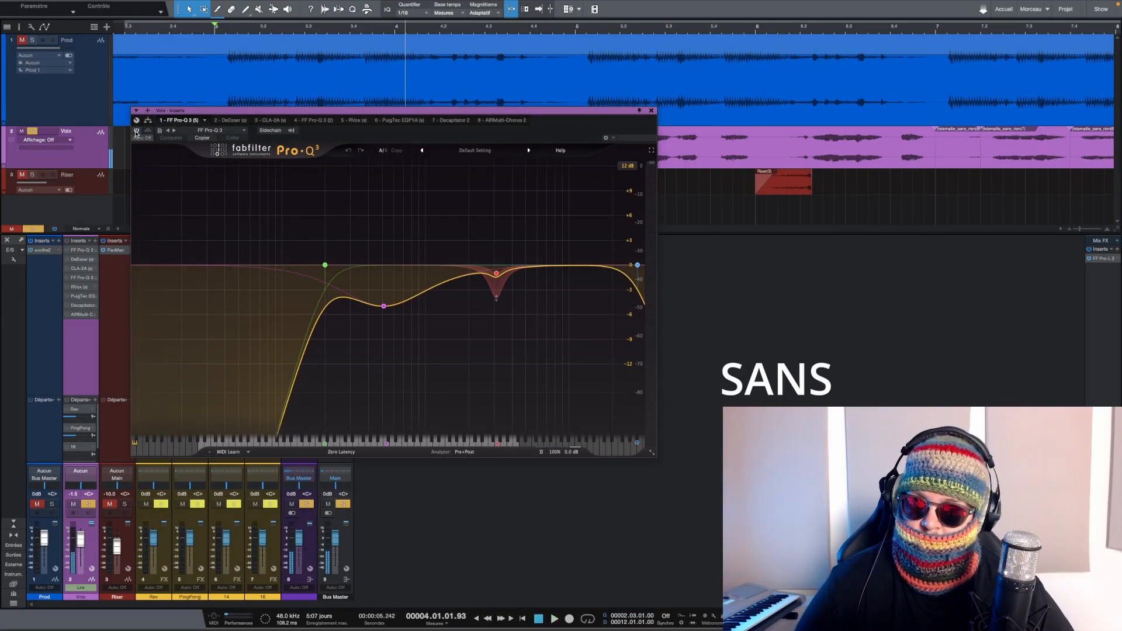
Enable the first Pro-Q 3 on Voix and audition its wide 513 Hz cut on its own during playback
click(135, 133)
key(space)
mouse_move(384, 307)
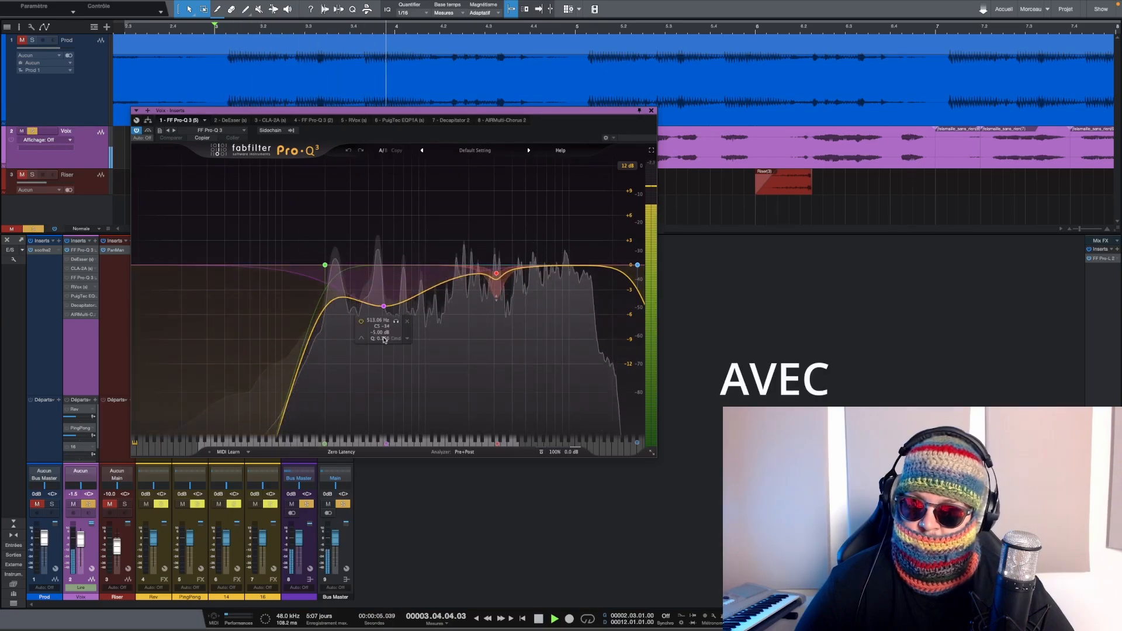
key(space)
key(space)
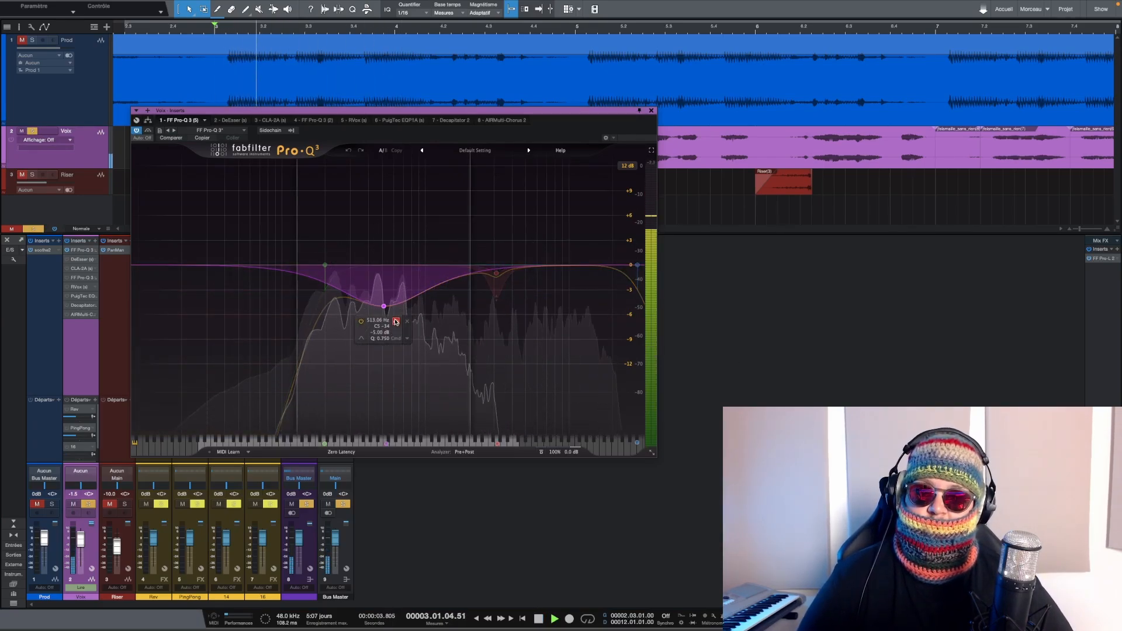
Boost the 513 Hz band to about +2.8 dB for comparison and bring it back down to a cut of nearly 5 dB
drag(383, 306, 384, 244)
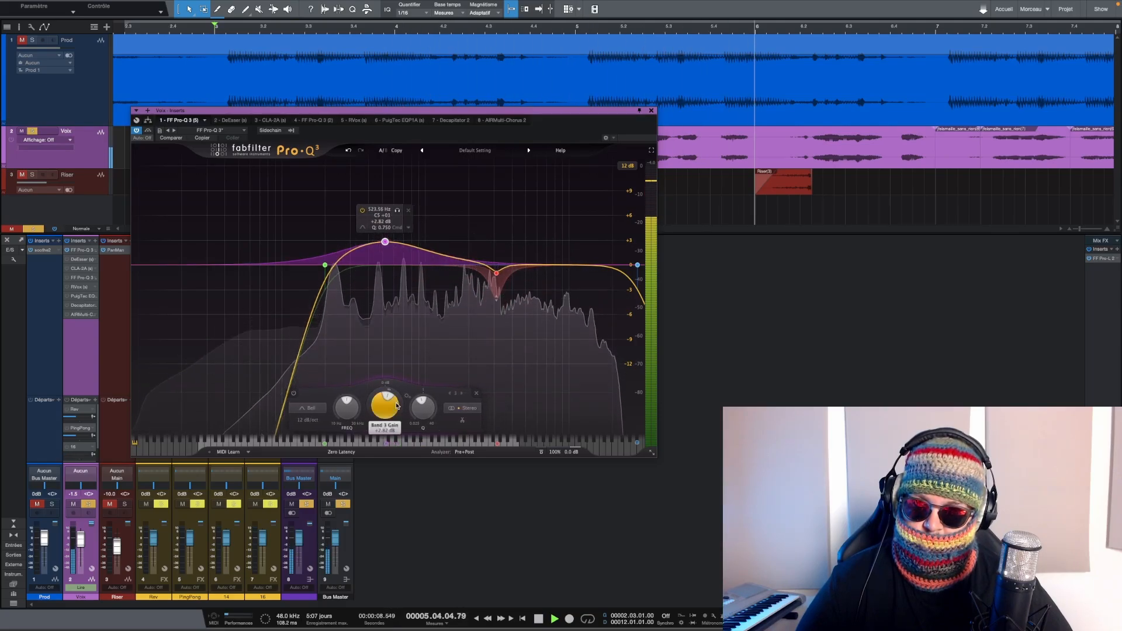
drag(387, 411, 357, 501)
key(space)
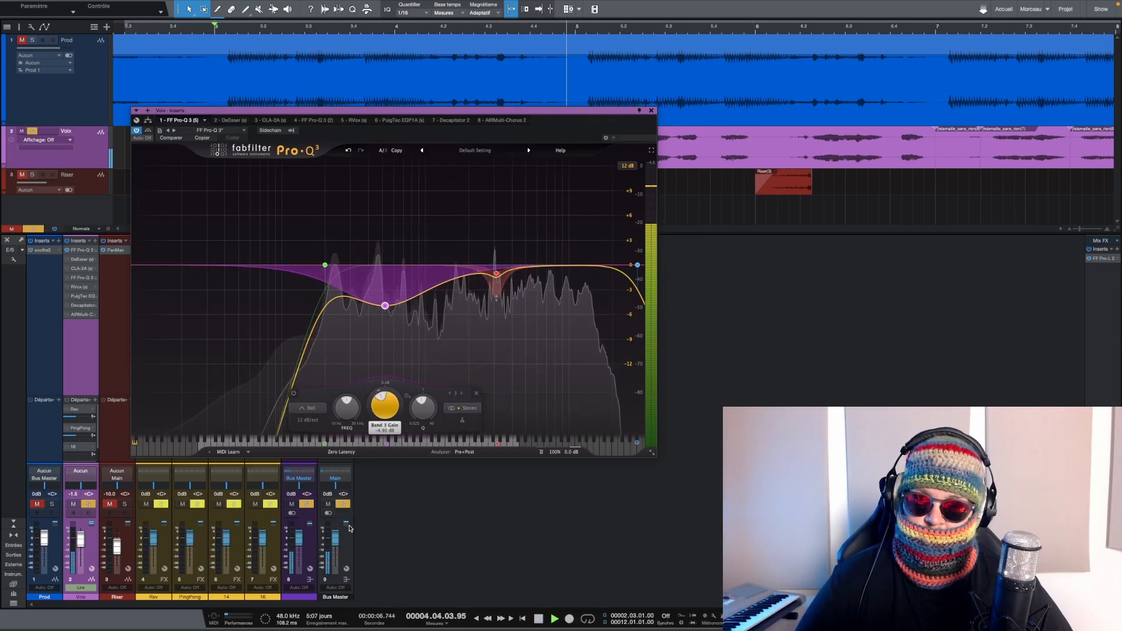
Audition the narrow cut near 3110 Hz on its own, slightly reduce its cut, and close the equalizer
key(space)
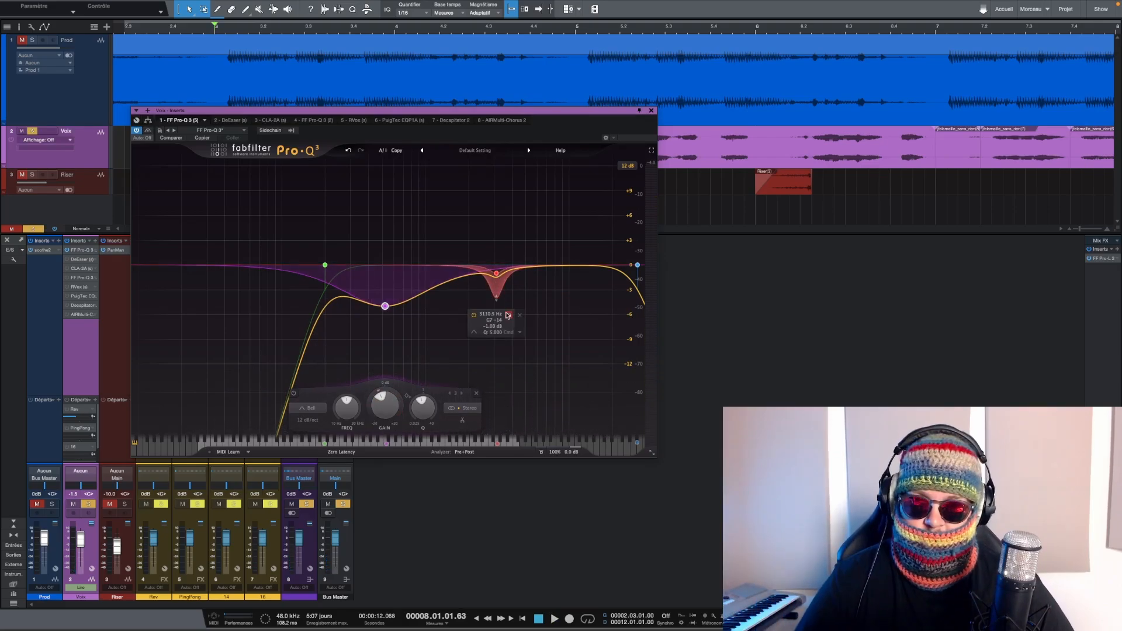
key(space)
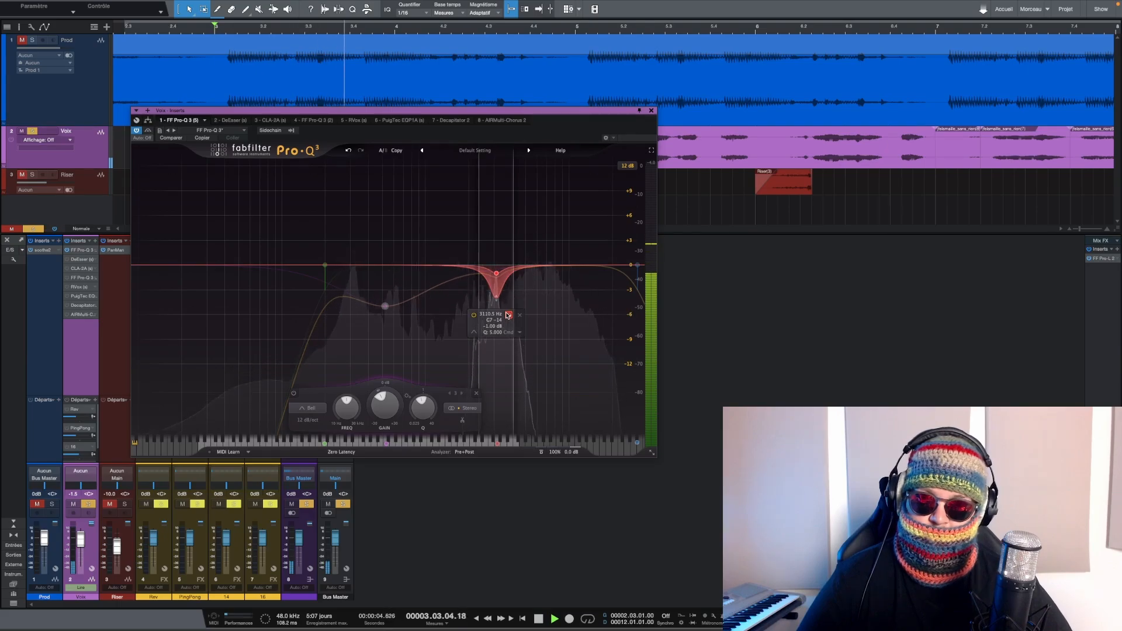
mouse_move(384, 405)
mouse_down()
mouse_move(393, 366)
mouse_move(392, 404)
mouse_up()
click(497, 273)
mouse_move(496, 405)
mouse_down()
mouse_move(517, 349)
mouse_move(501, 407)
mouse_up()
key(space)
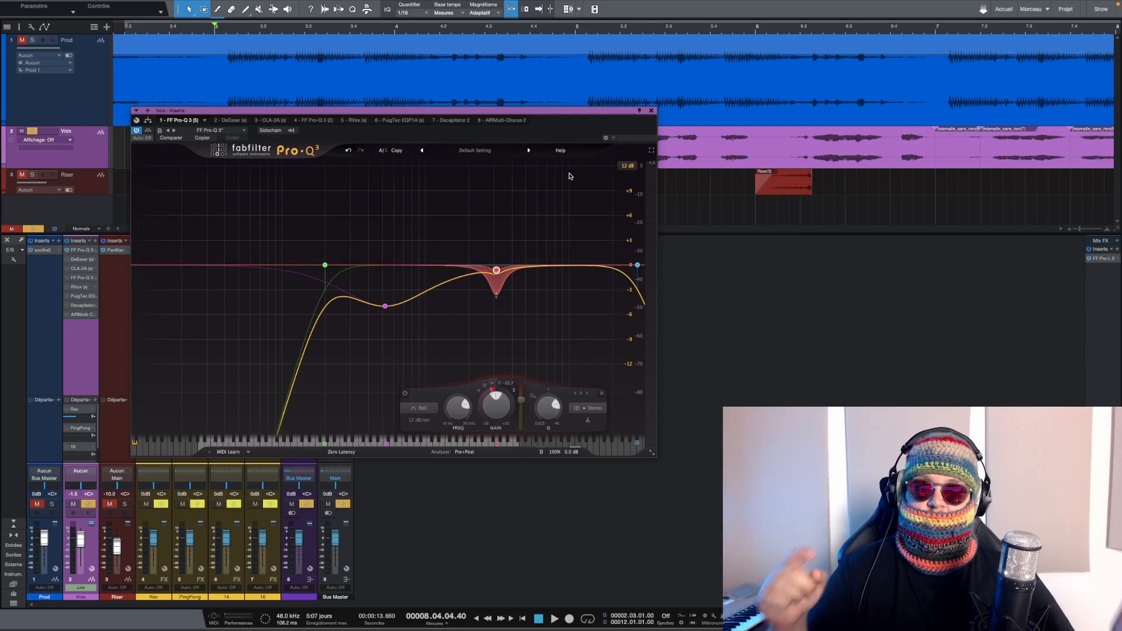
click(650, 112)
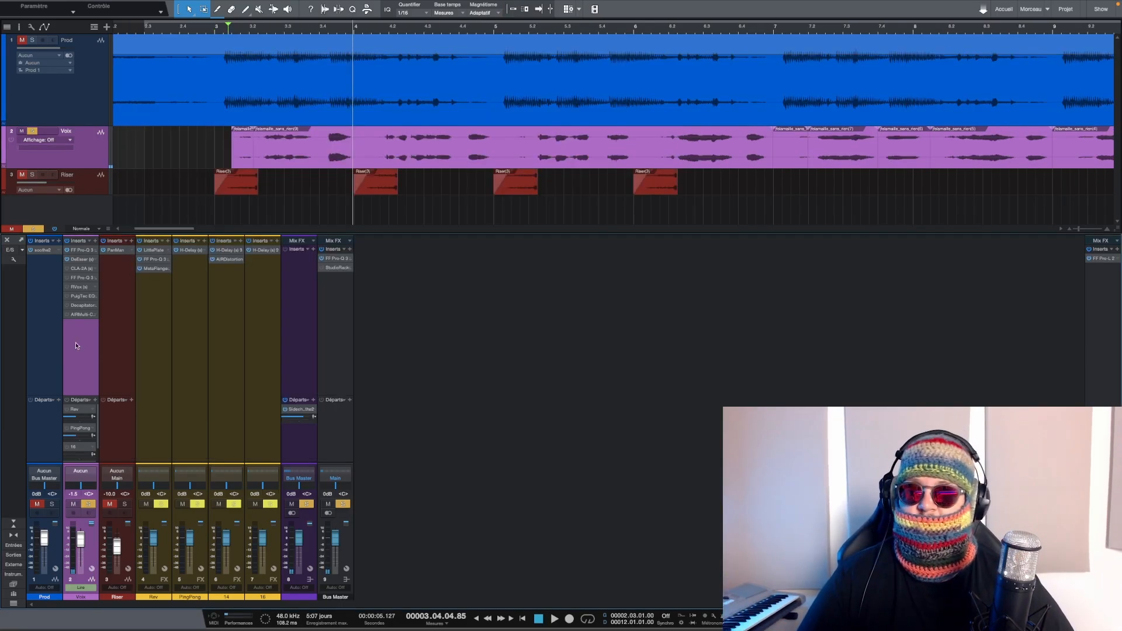
Open the Voix track's DeEsser and compare the vocal with and without it over a short passage
click(83, 260)
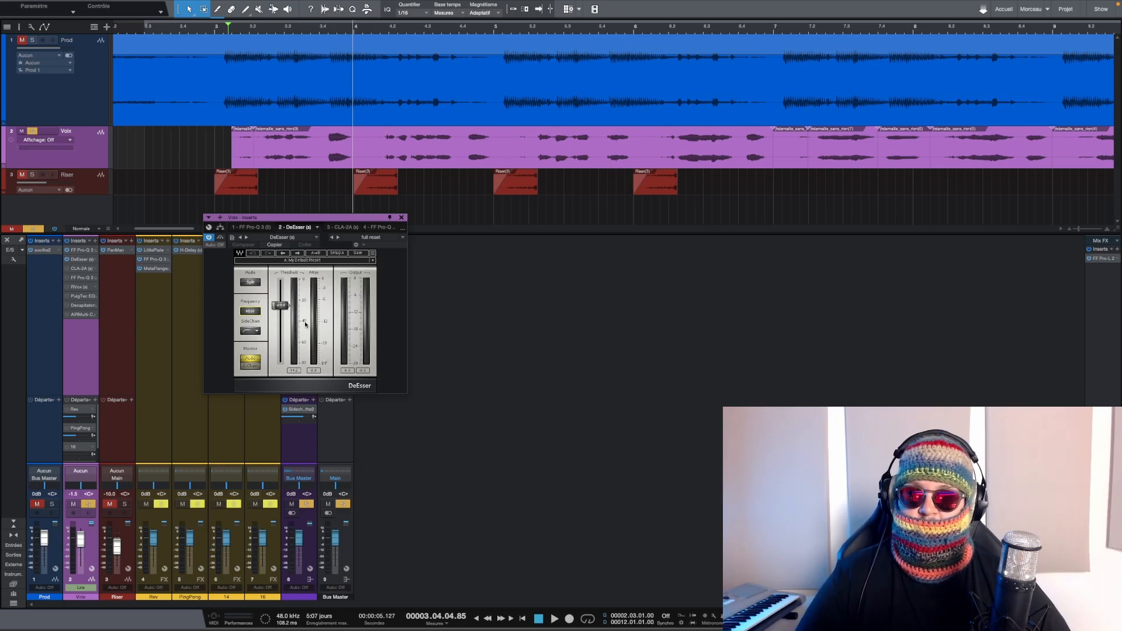
key(space)
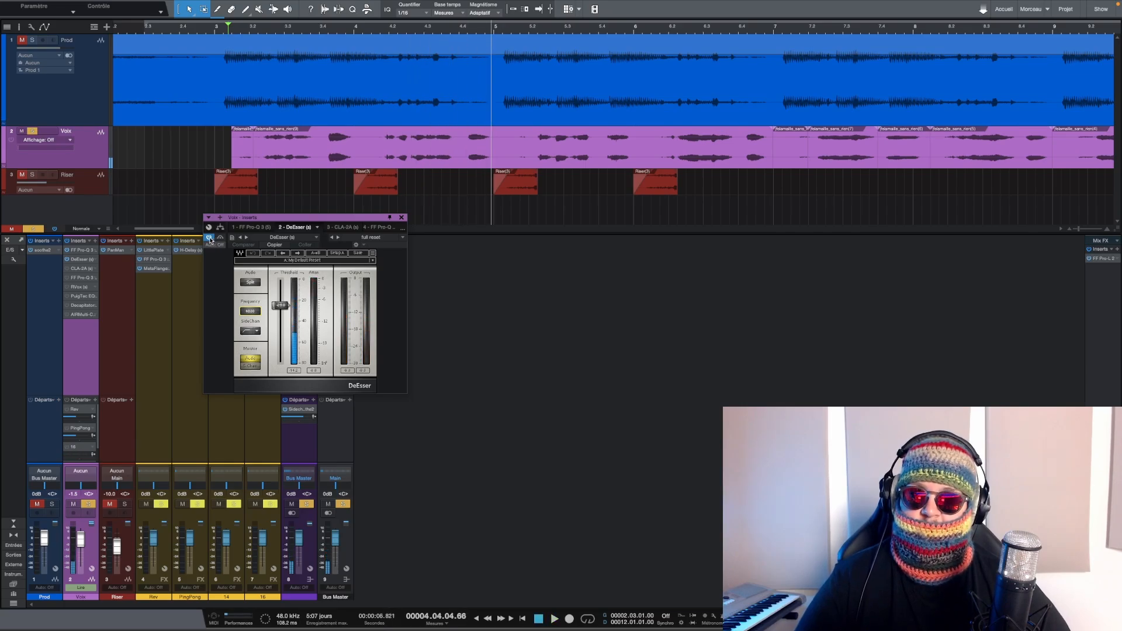
key(space)
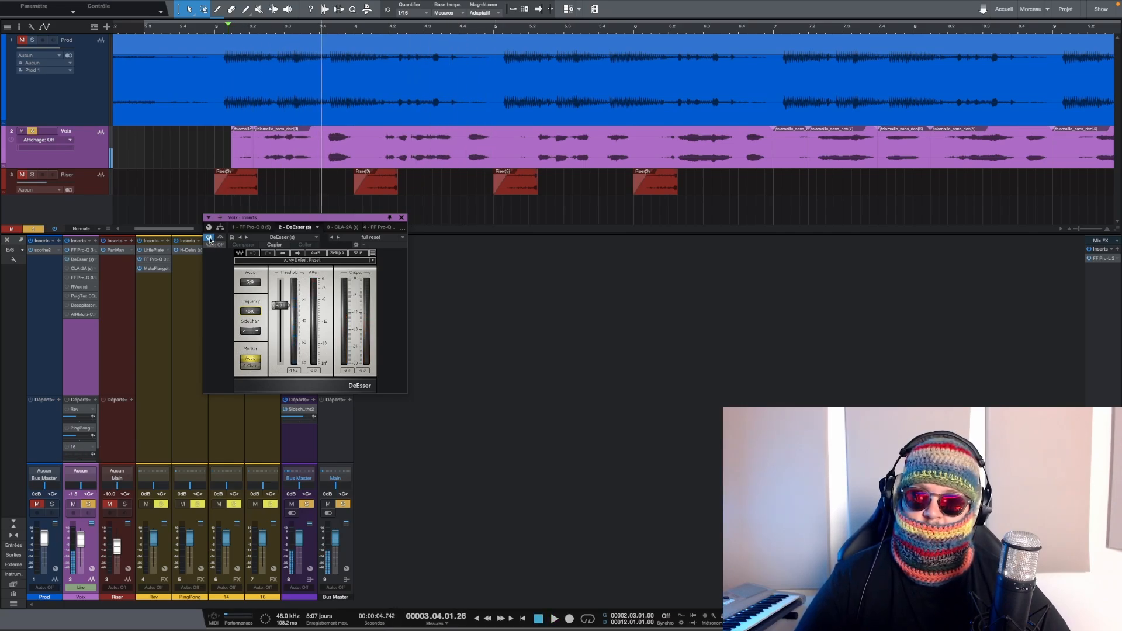
key(space)
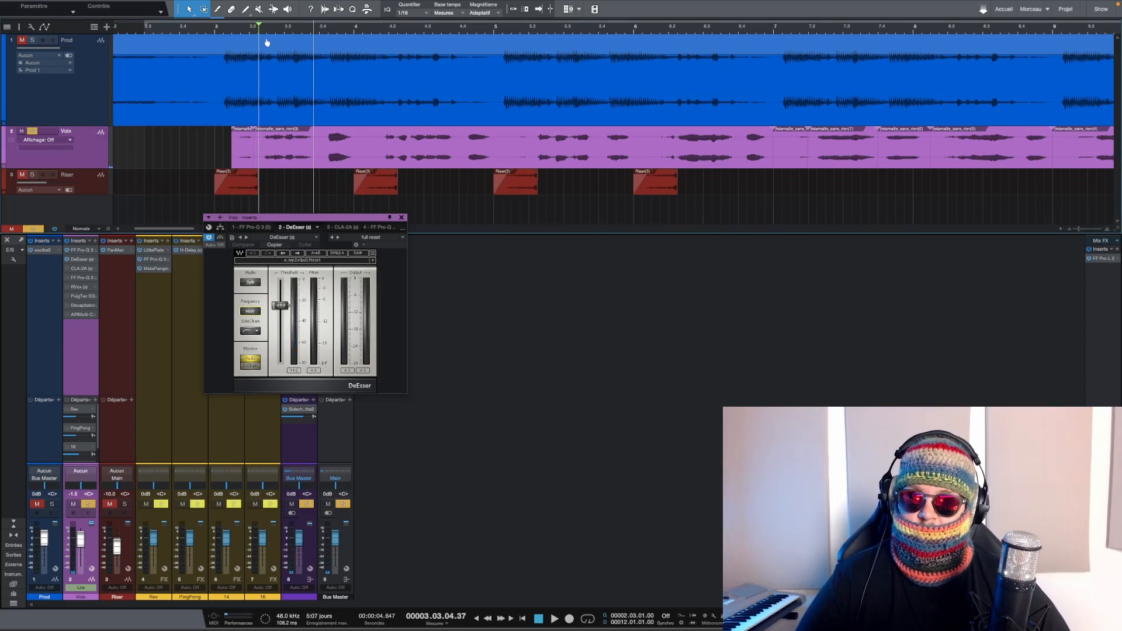
key(space)
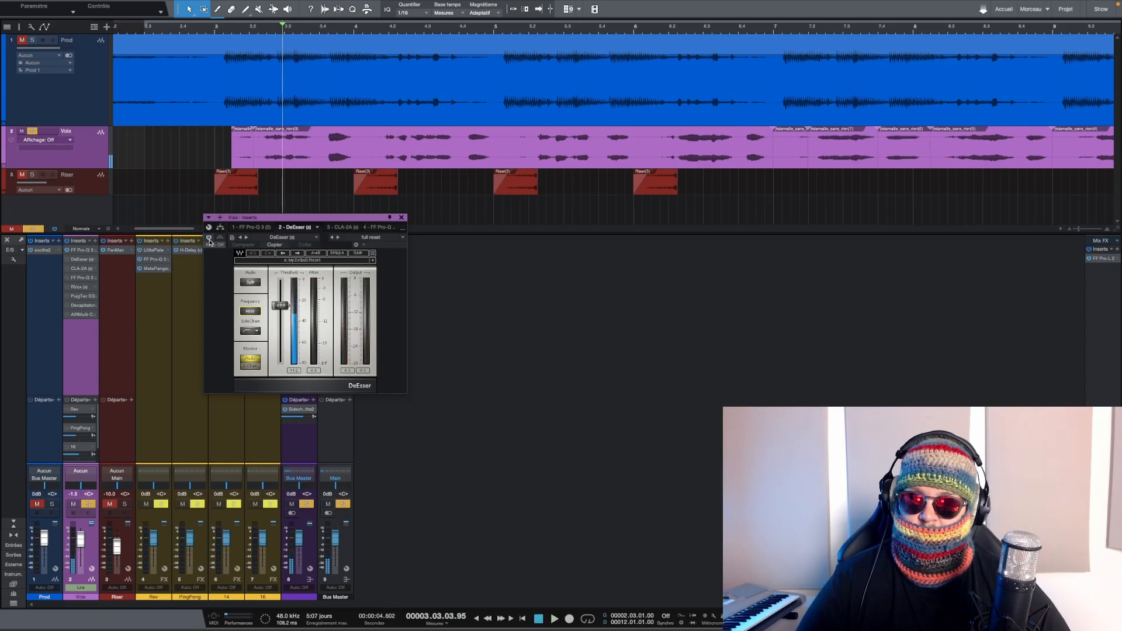
click(248, 51)
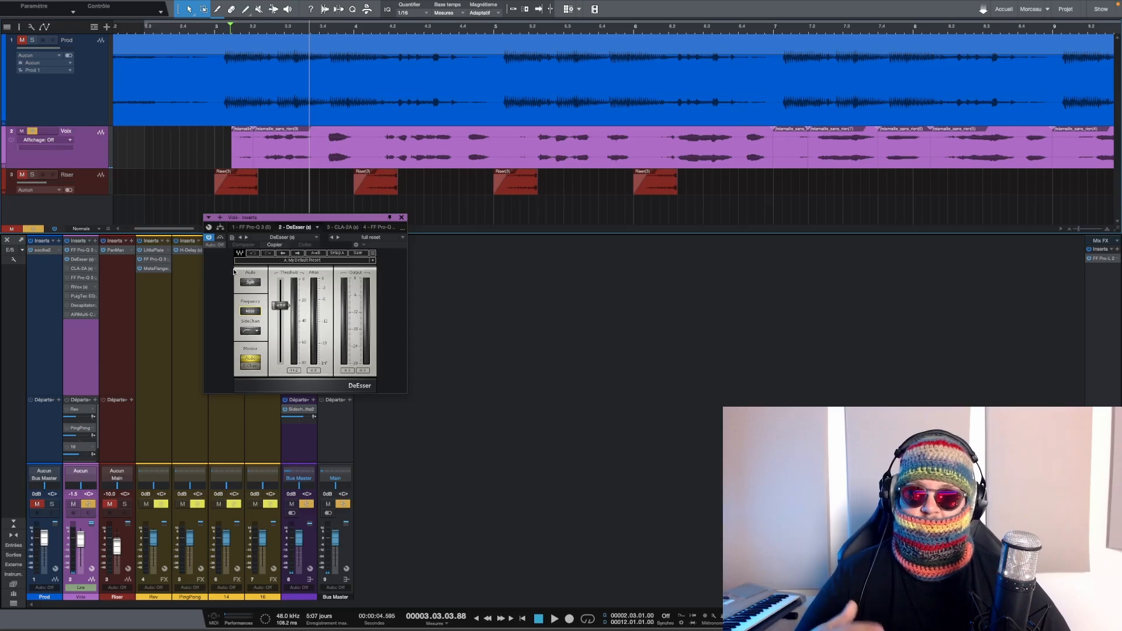
Open the Voix track's CLA-2A, compare the vocal with and without it, and leave the compressor enabled
click(76, 269)
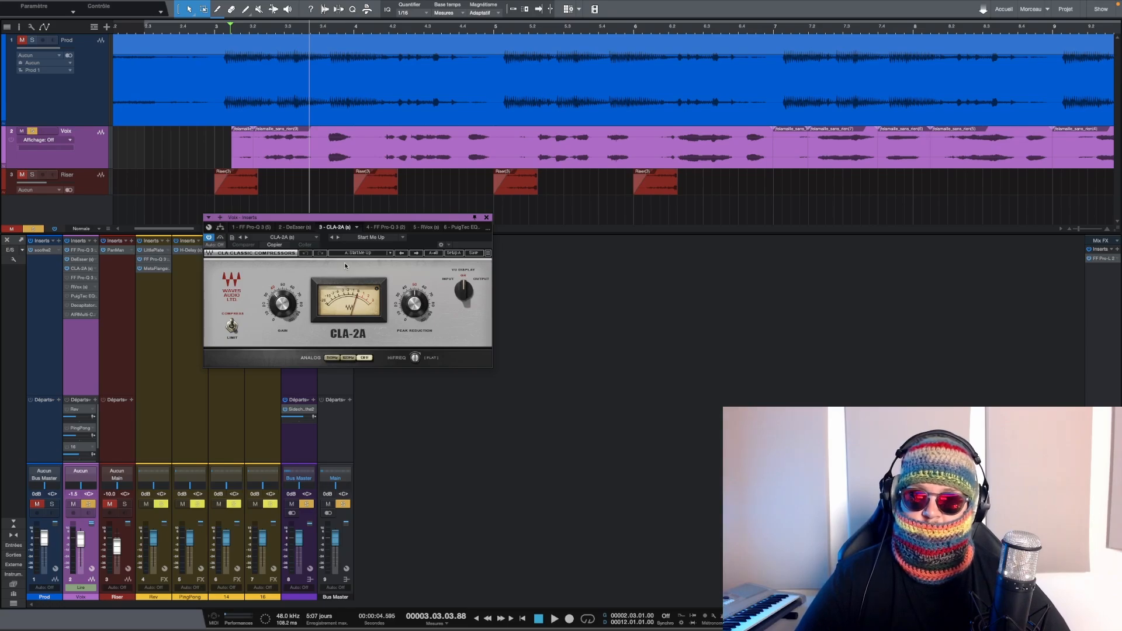
key(space)
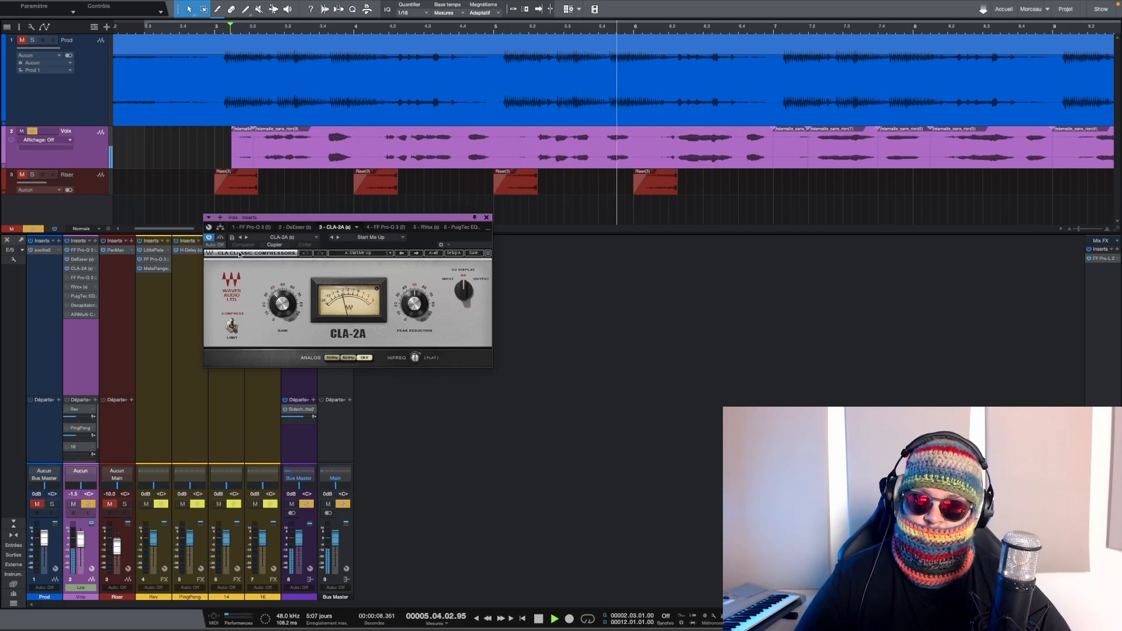
mouse_move(418, 310)
key(space)
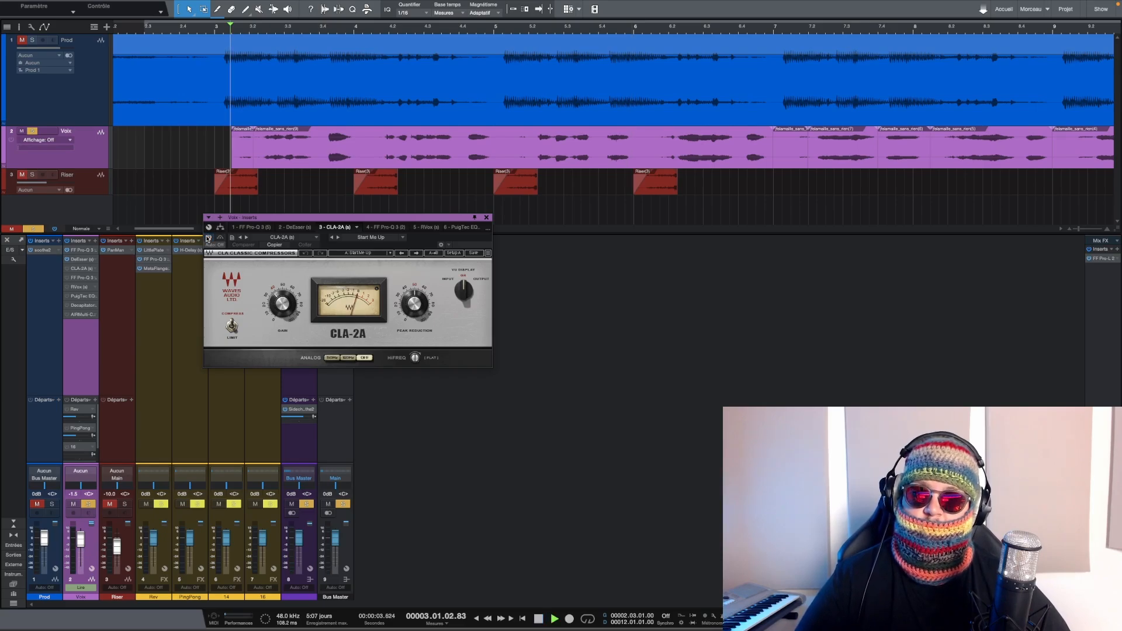
click(208, 237)
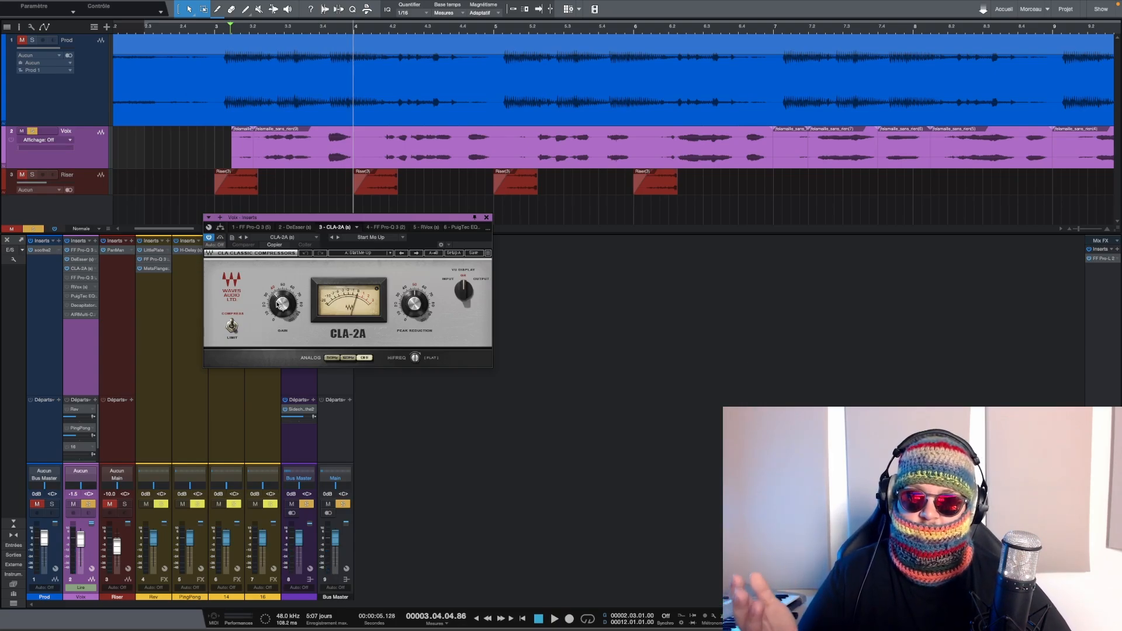
Play the vocal through the CLA-2A and check the meter's response to the Peak Reduction setting
mouse_move(421, 308)
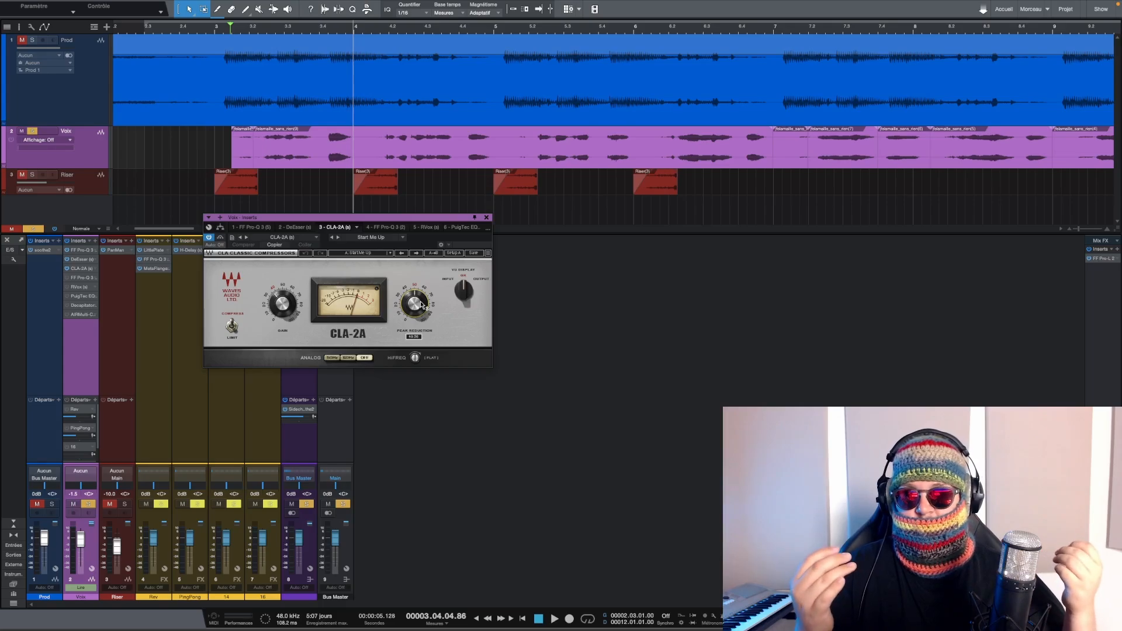
key(space)
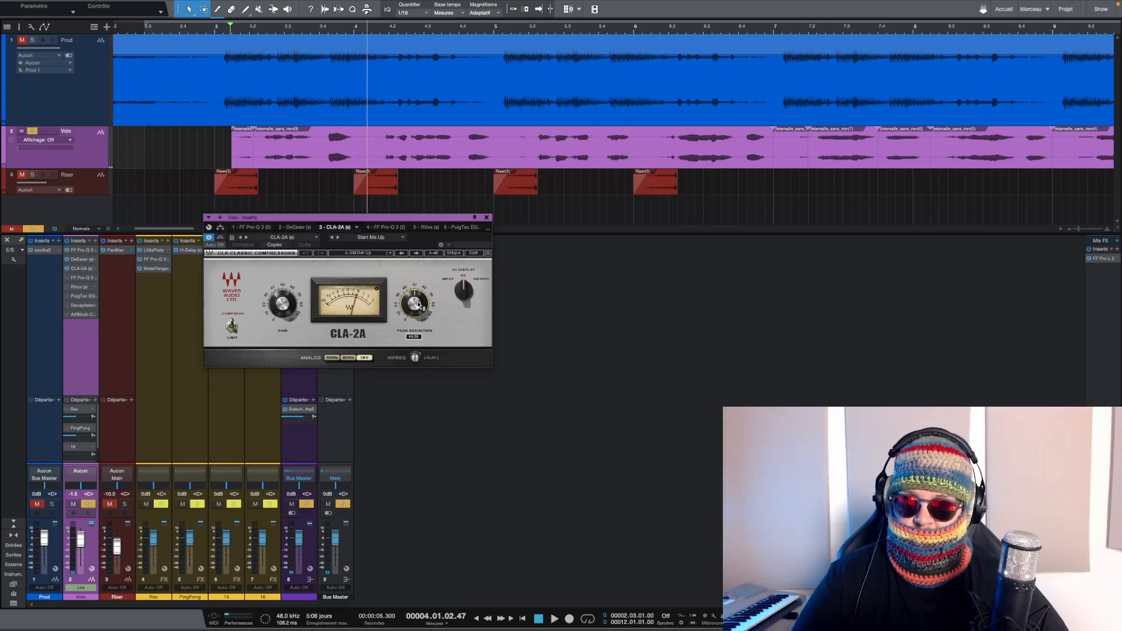
key(space)
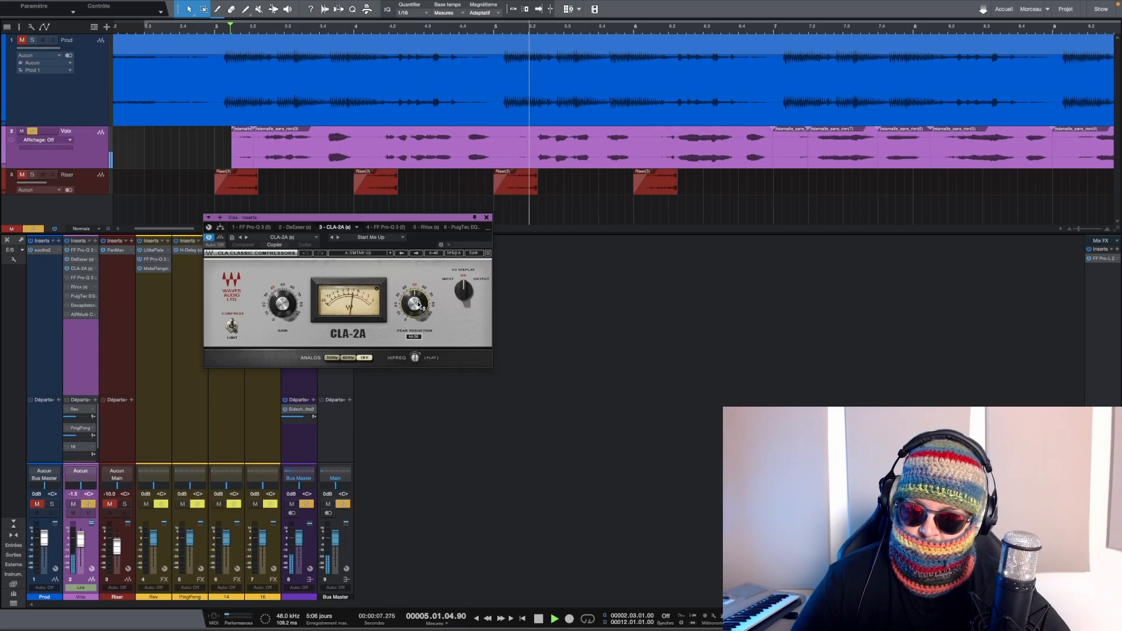
key(space)
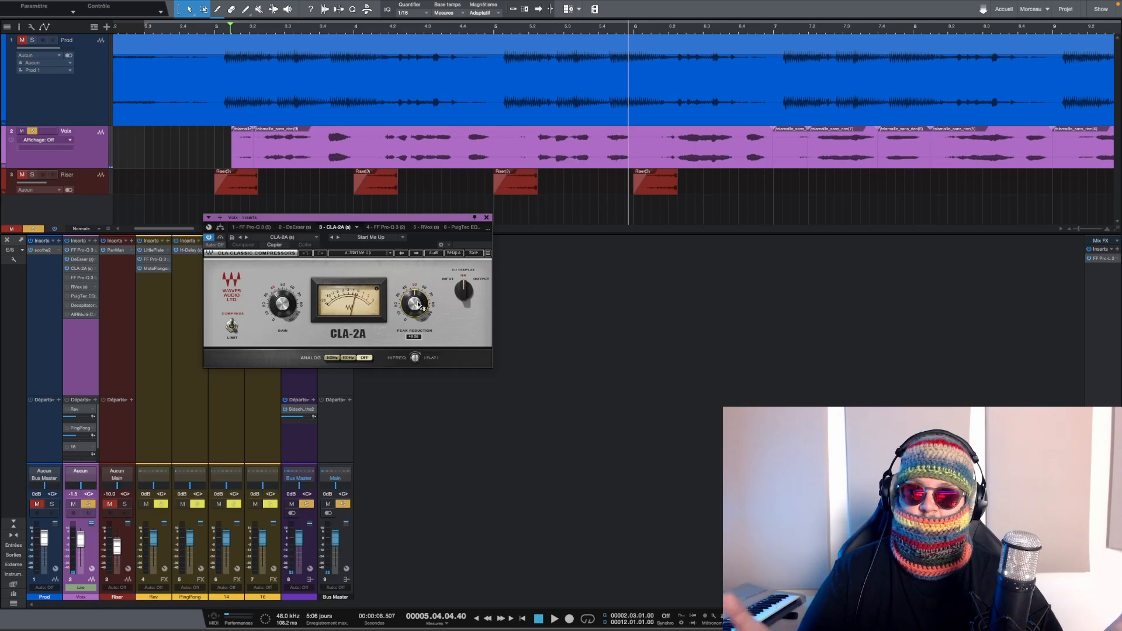
Open the Voix track's second Pro-Q 3, reposition its window, and disable the boost bands at 3236 Hz and 12500 Hz
click(74, 279)
drag(541, 219, 393, 195)
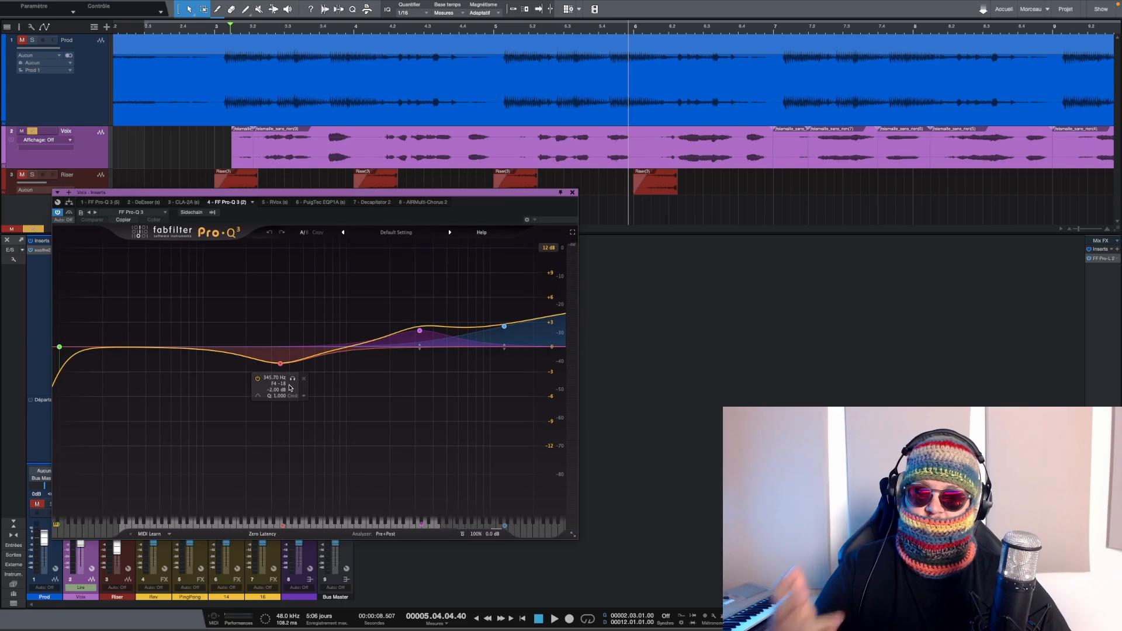
drag(246, 380, 535, 287)
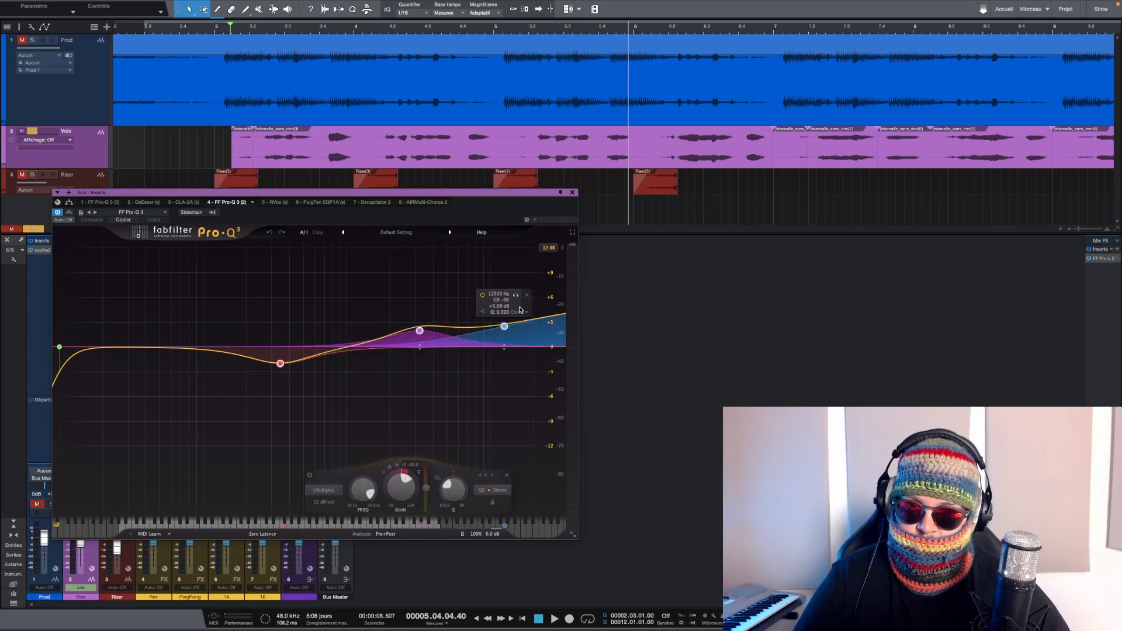
click(483, 295)
Audition the second Pro-Q 3's 345.70 Hz cut on its own during playback
click(294, 381)
key(space)
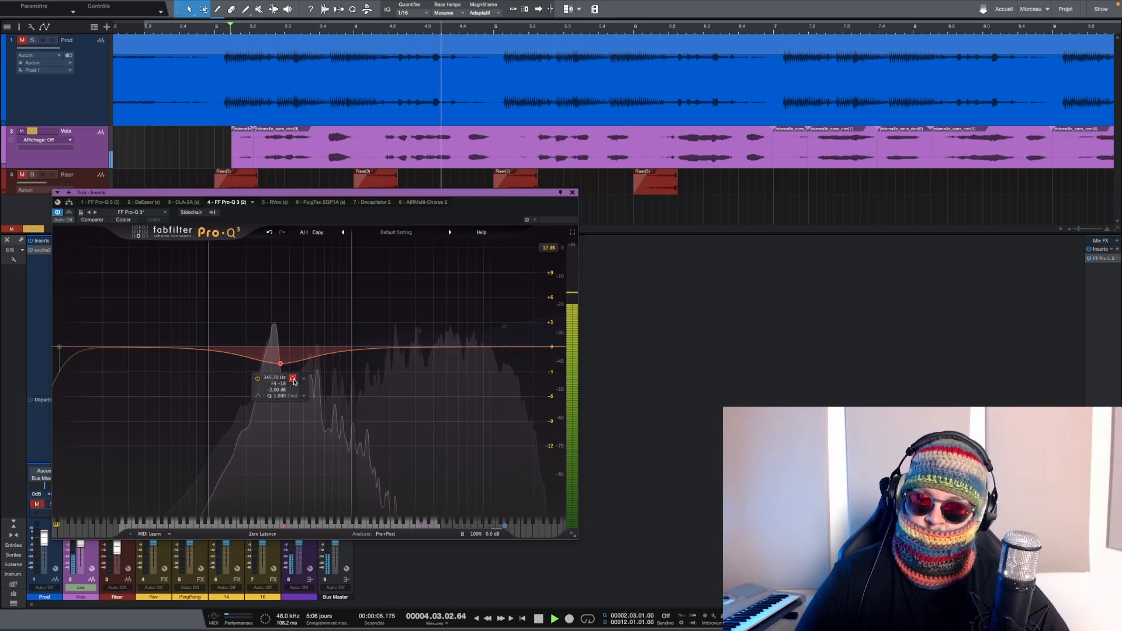
key(space)
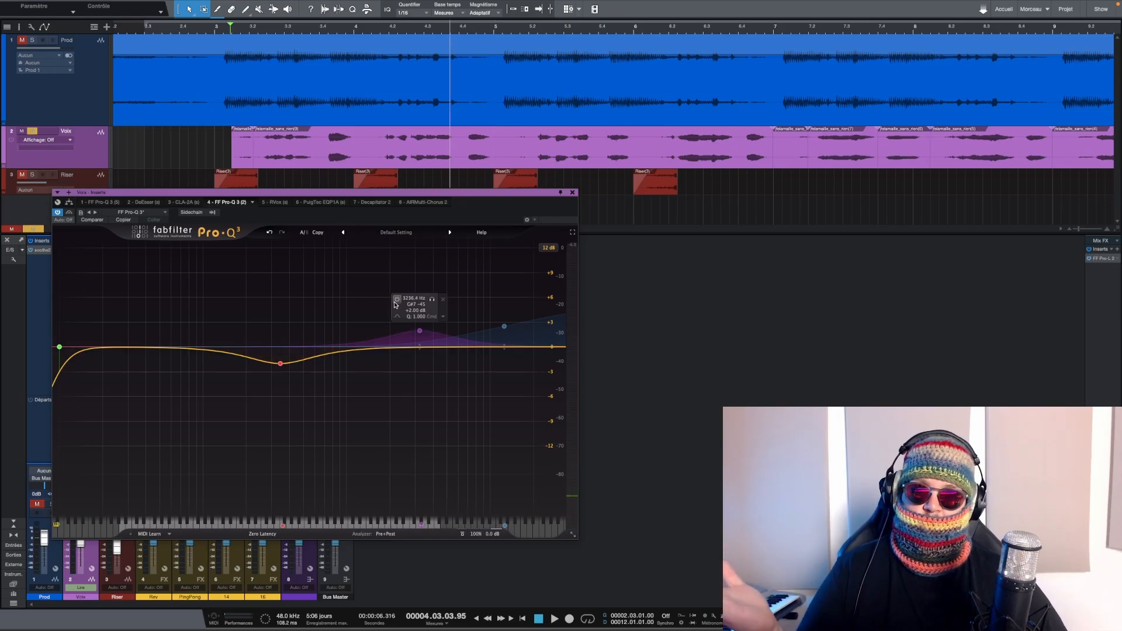
Re-enable the 3236.4 Hz boost band and audition it alone, followed by the full equalized vocal
click(397, 299)
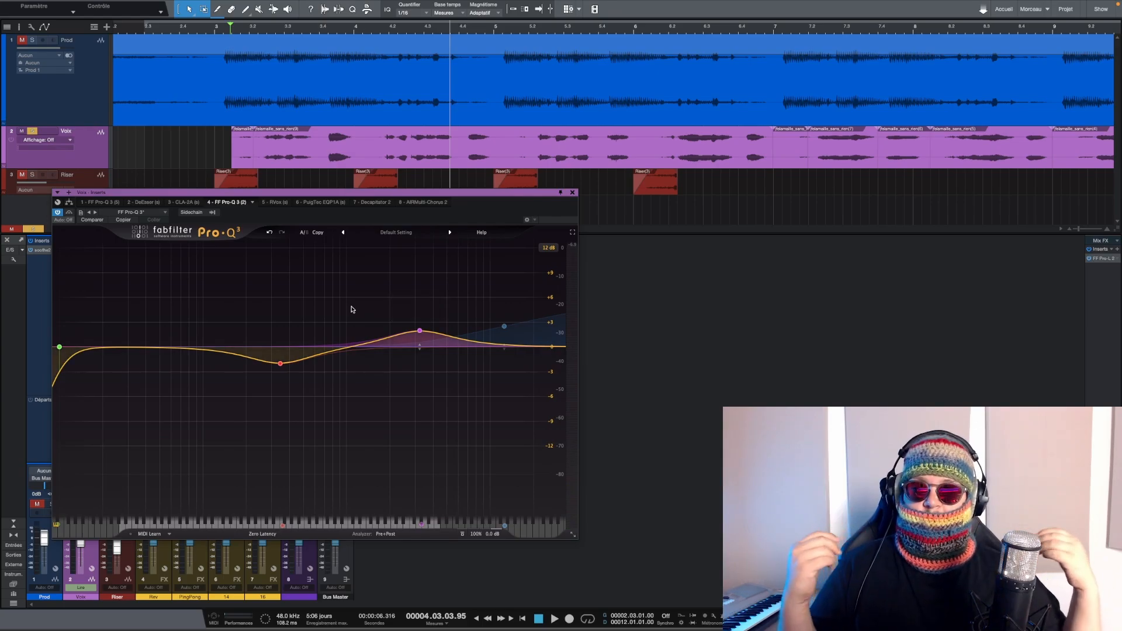
mouse_move(412, 328)
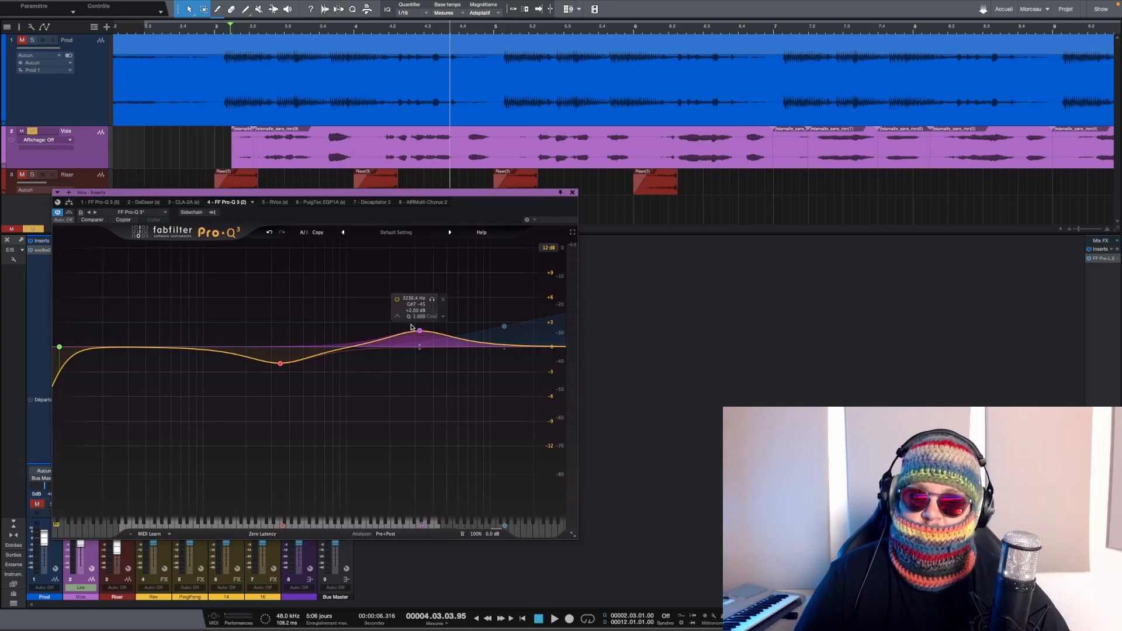
key(space)
click(432, 299)
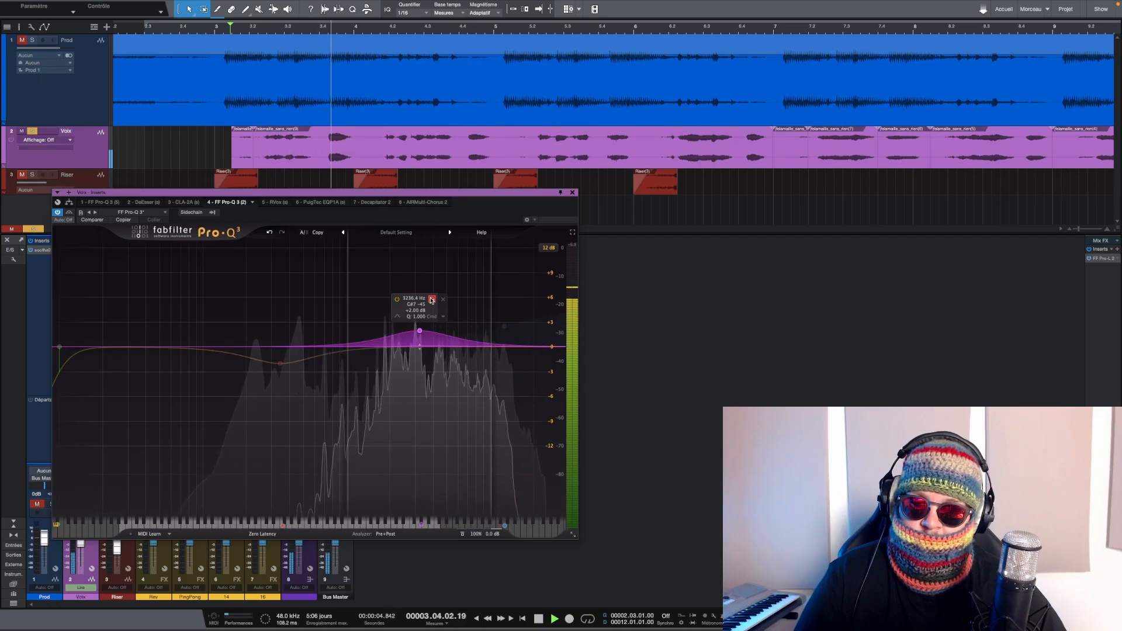
click(432, 299)
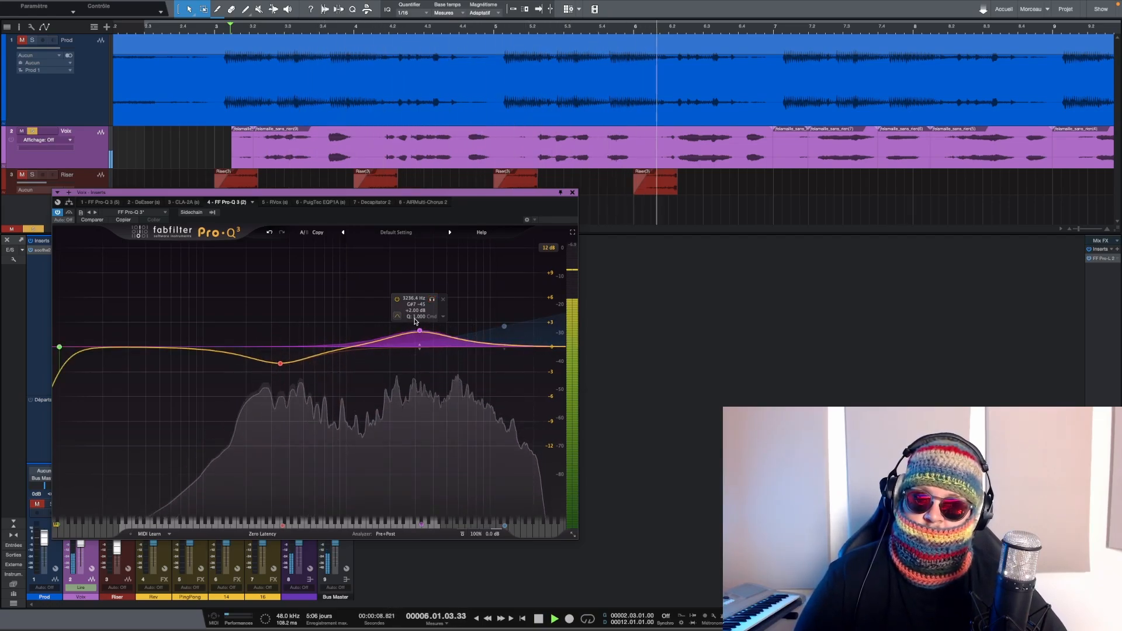
key(space)
Compare the vocal without and with the 3236.4 Hz boost band by toggling it off and on during playback
mouse_move(420, 473)
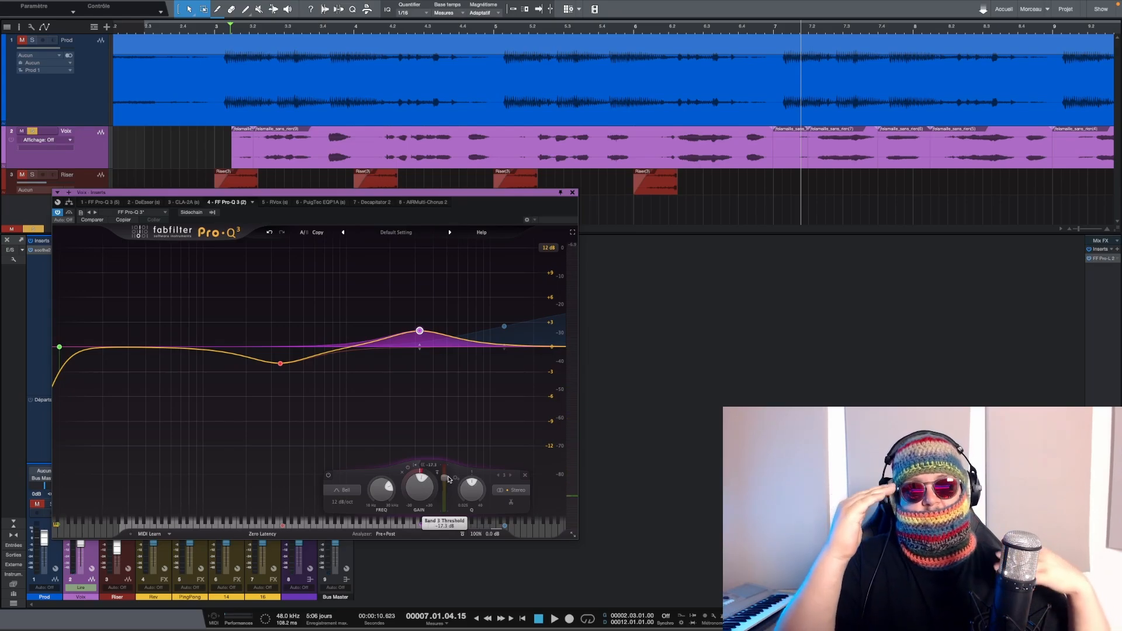
key(space)
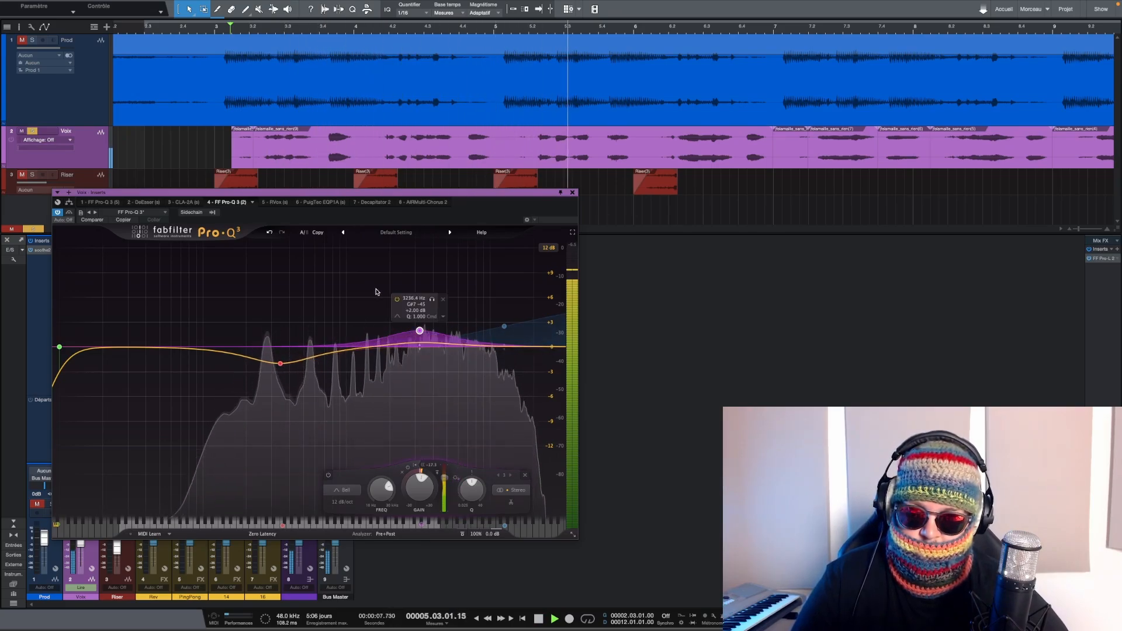
click(397, 300)
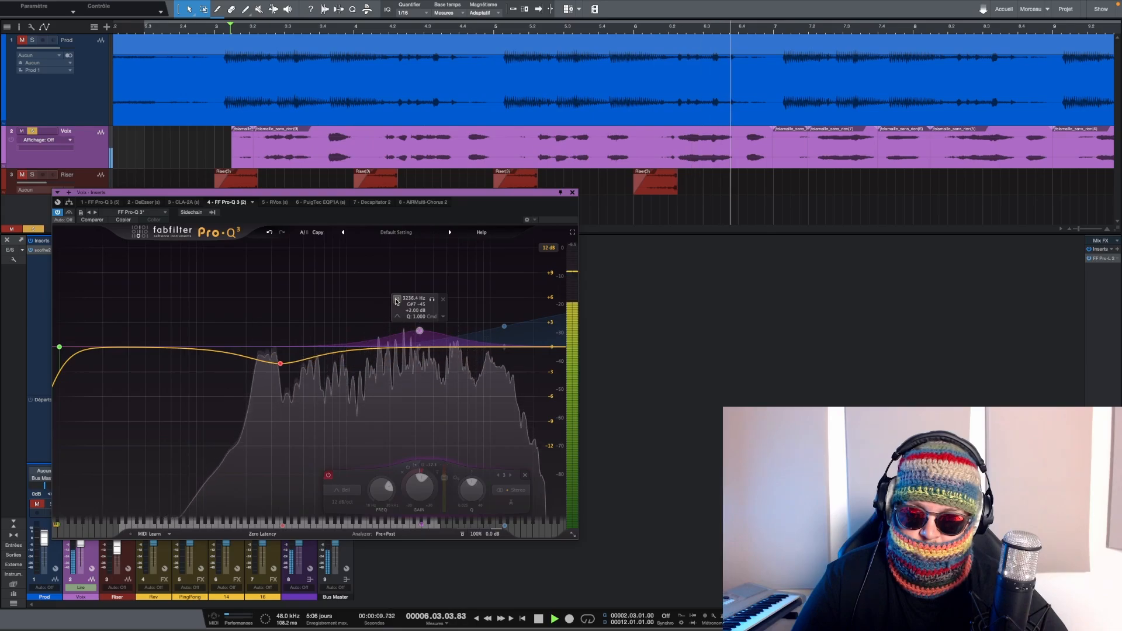
key(space)
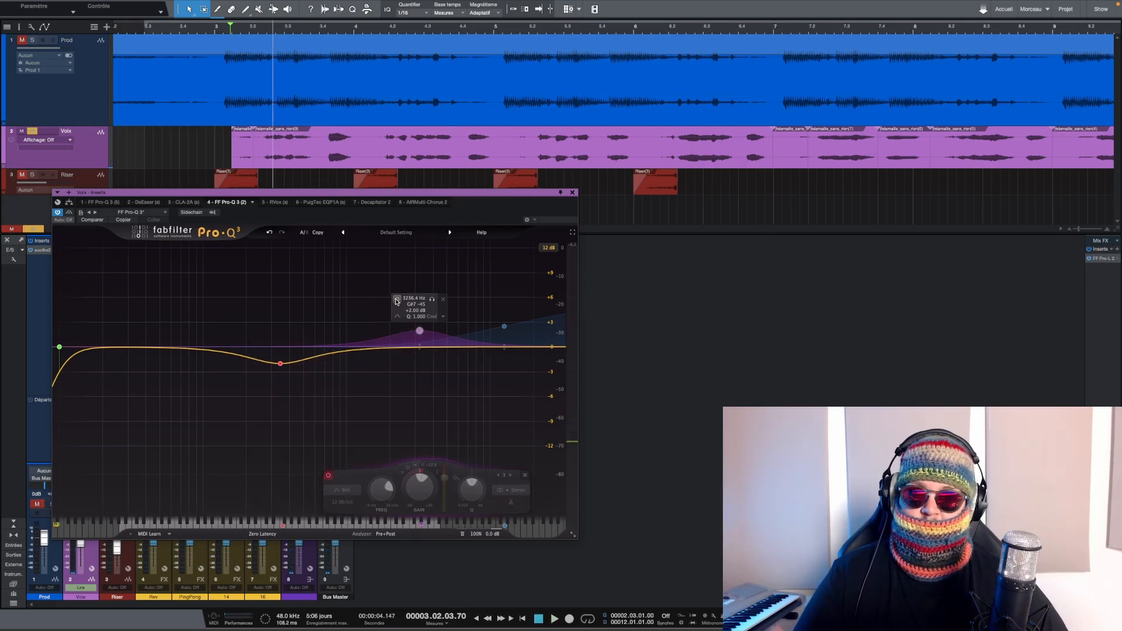
key(space)
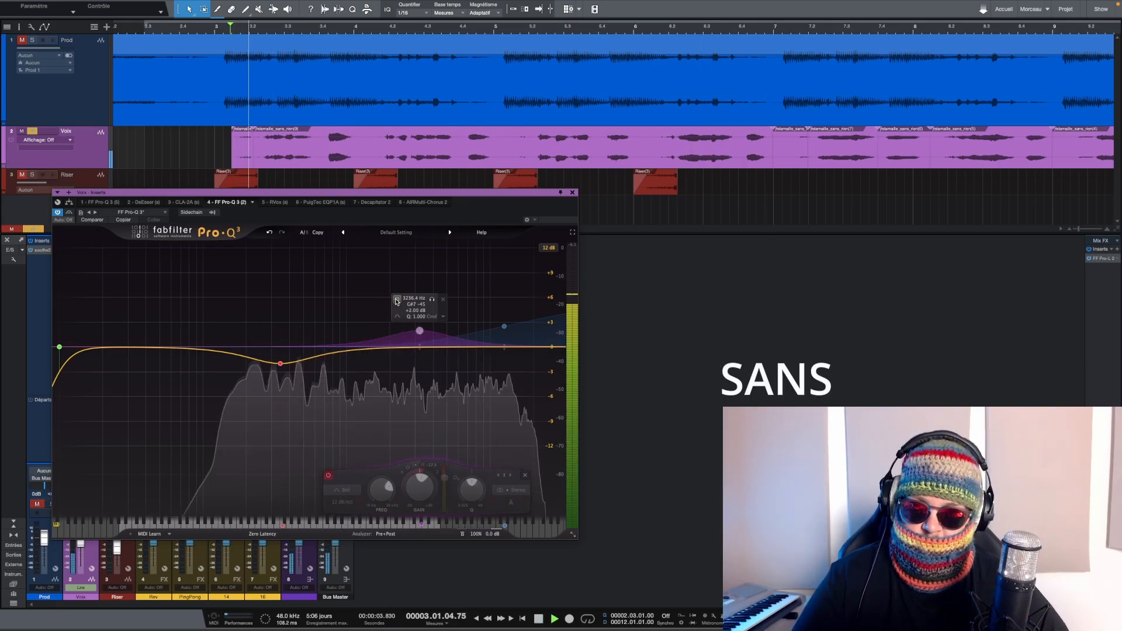
click(397, 300)
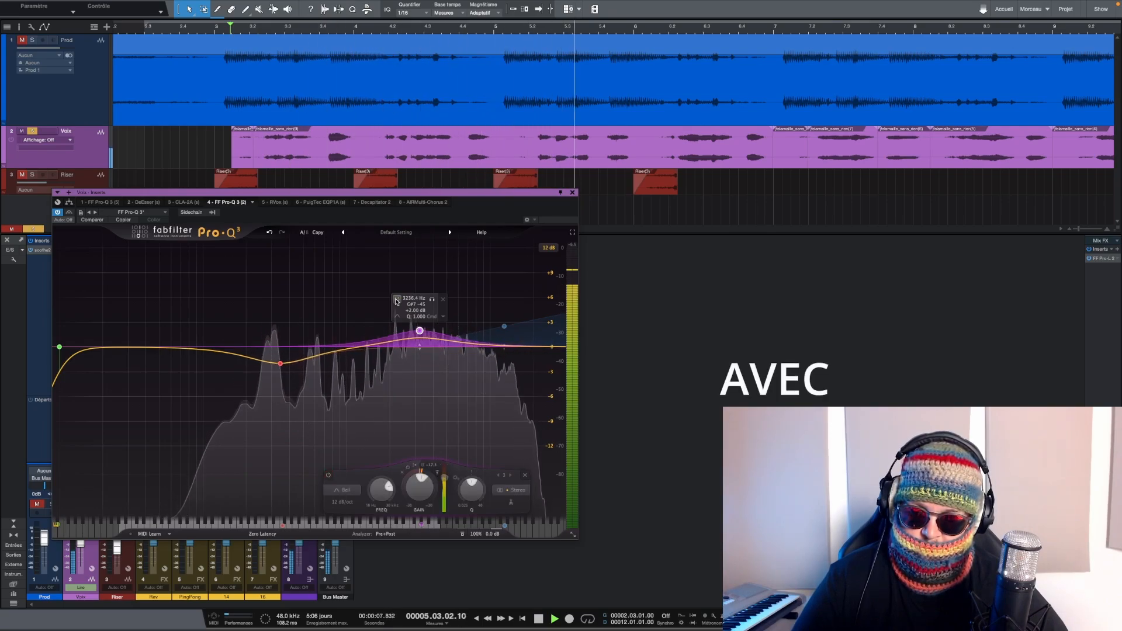
Re-enable the second Pro-Q 3's 12500 Hz high-shelf boost, select that band, and listen to the vocal with it
click(397, 299)
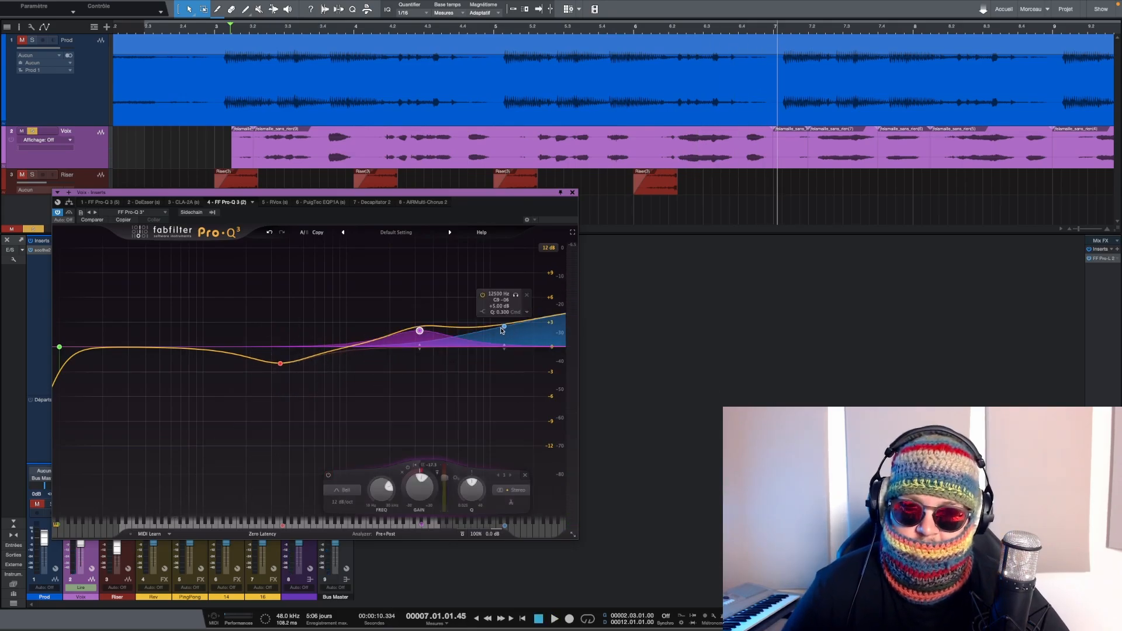
click(503, 328)
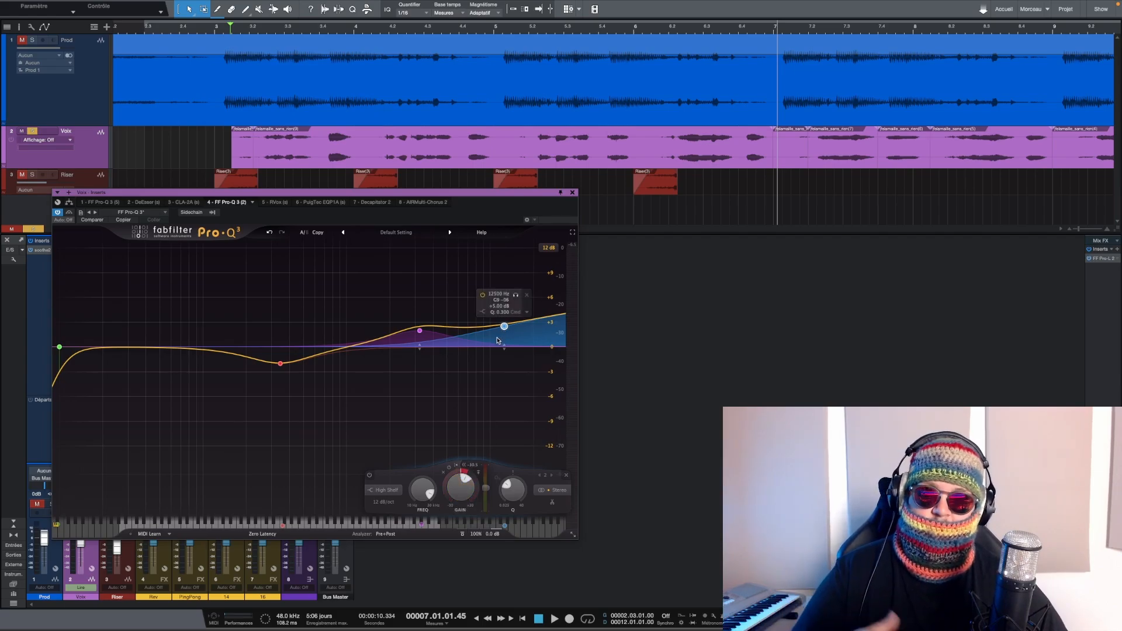
key(space)
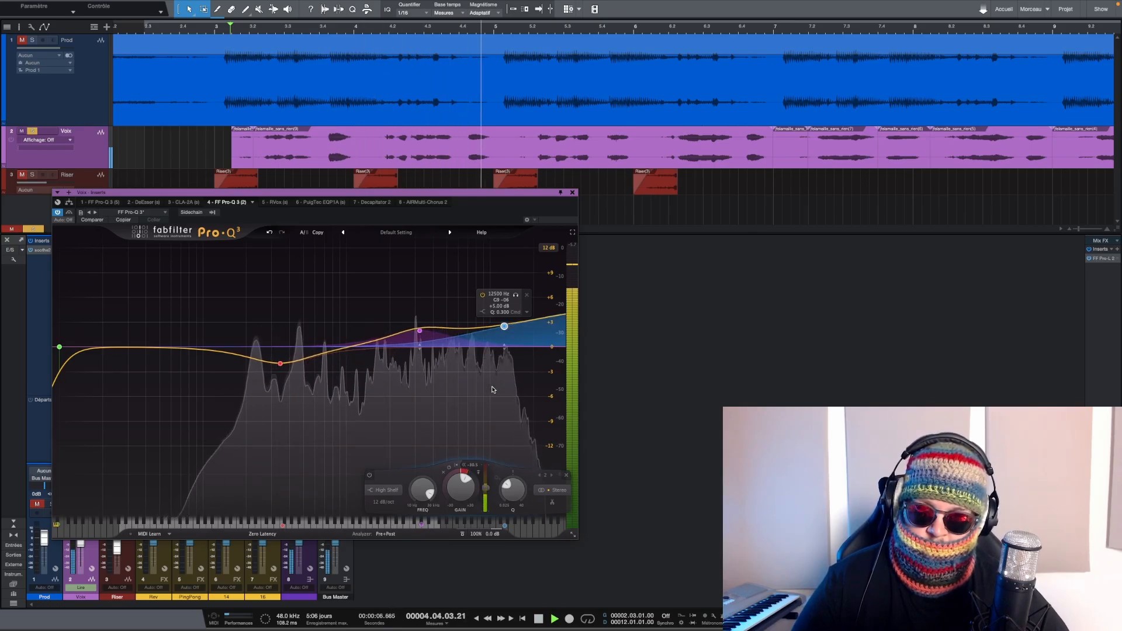
key(space)
Play the vocal with the second Pro-Q 3 bypassed and re-enabled to compare its overall effect
drag(346, 271, 556, 364)
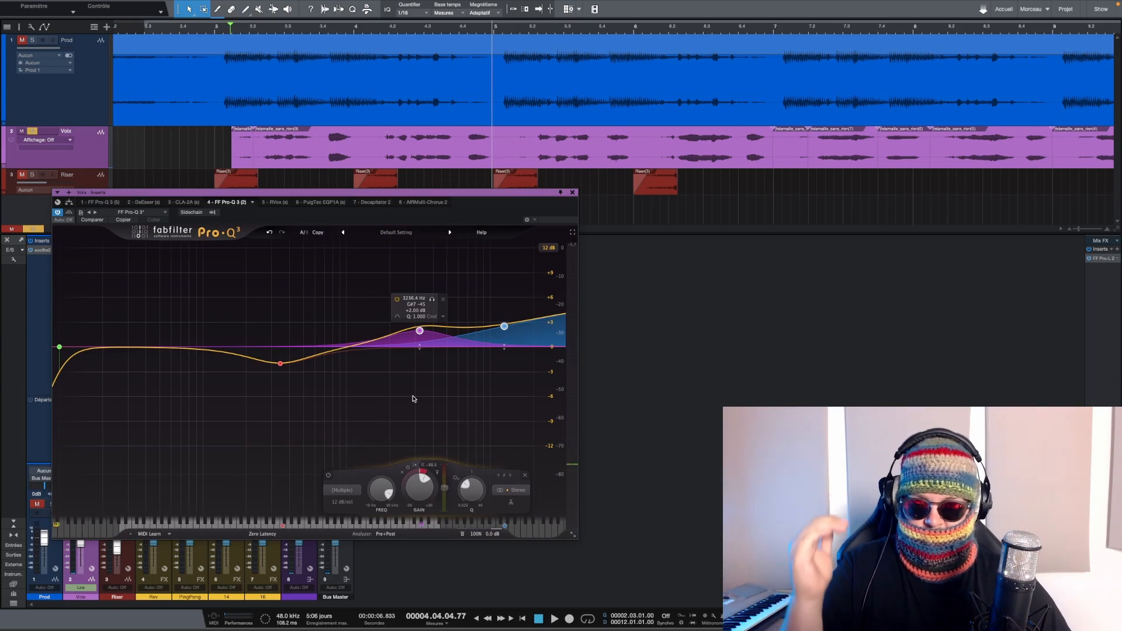
click(413, 395)
key(space)
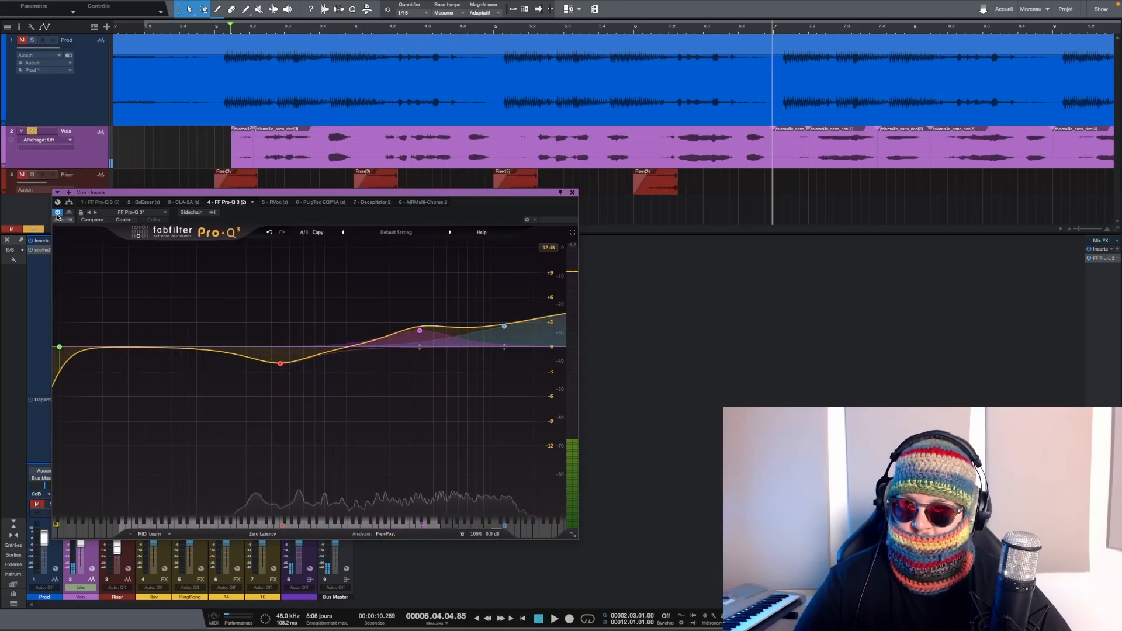
click(57, 214)
key(space)
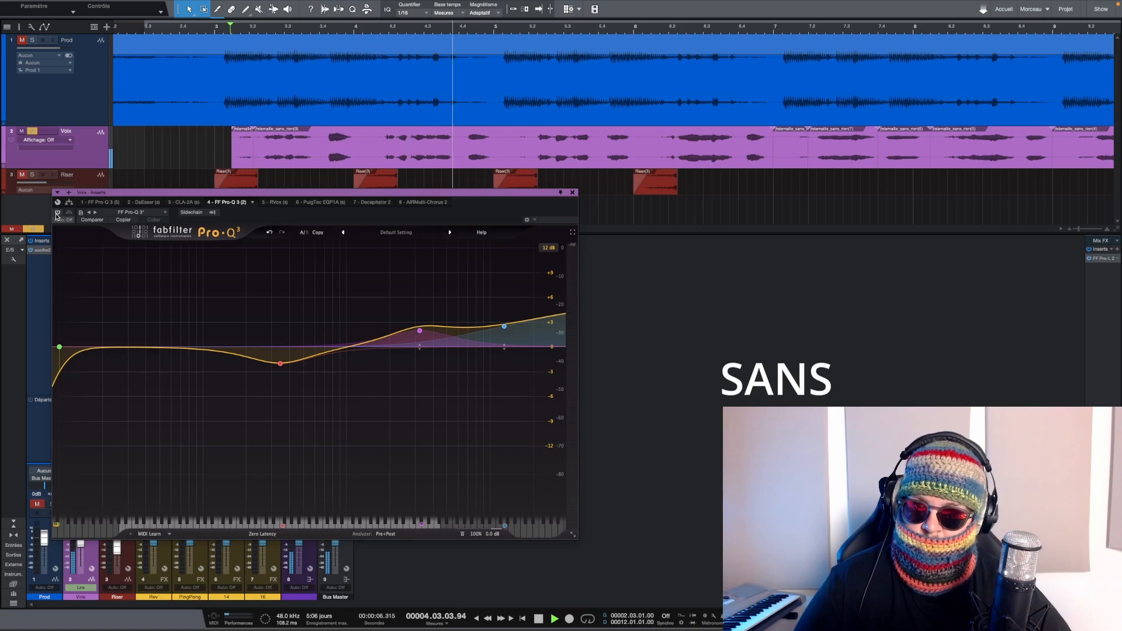
click(58, 213)
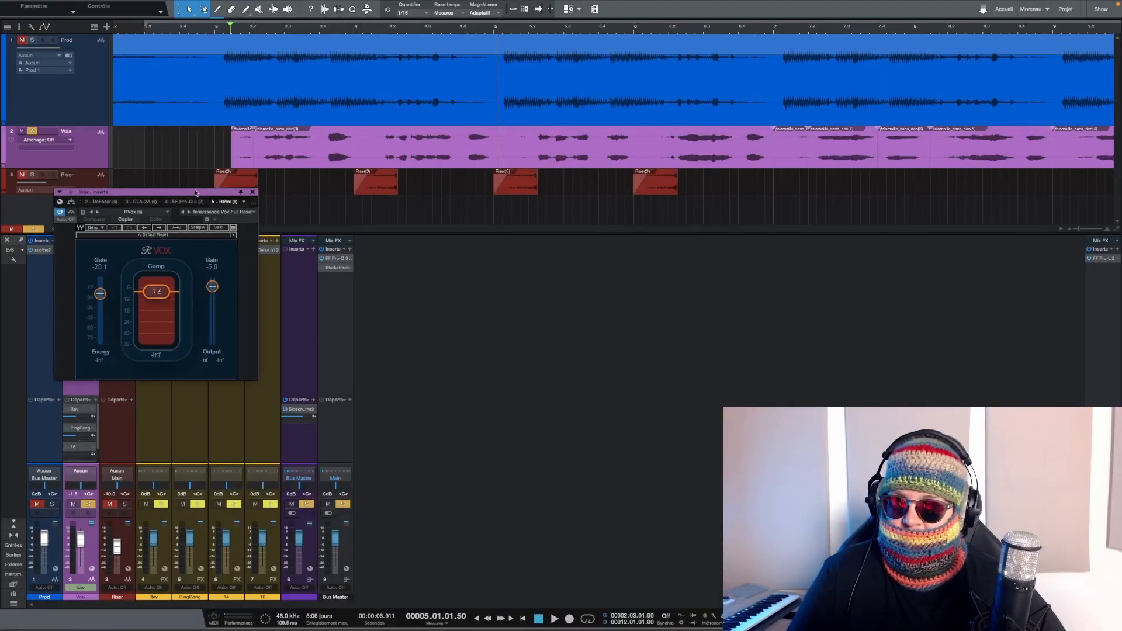
Reposition the Voix track's RVox window and compare the vocal with RVox active and bypassed
drag(186, 194, 330, 189)
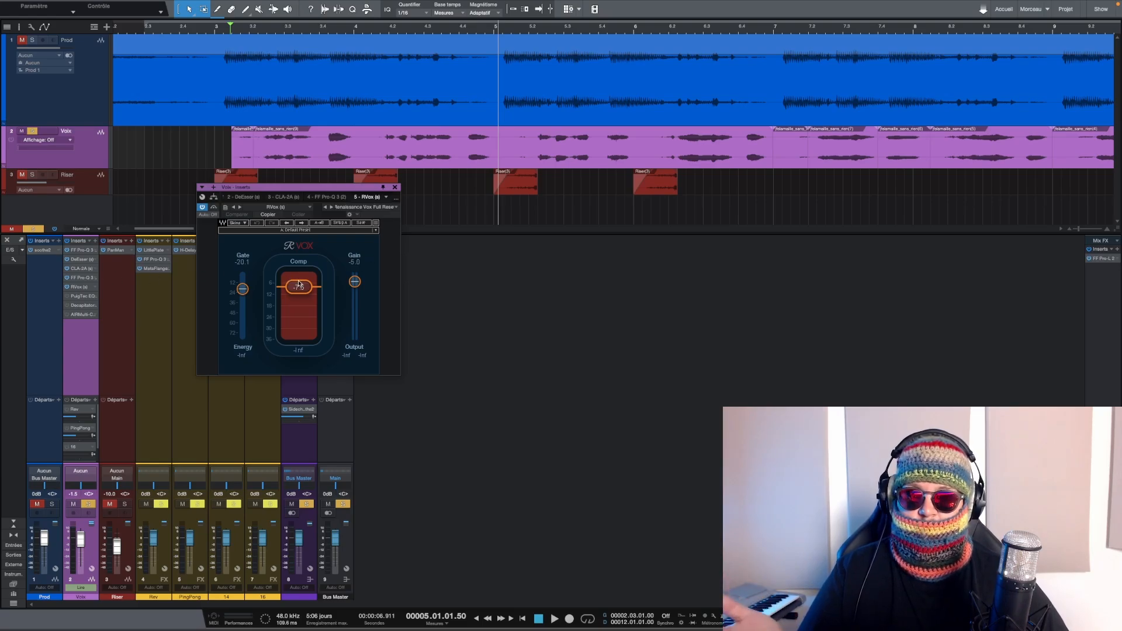
key(space)
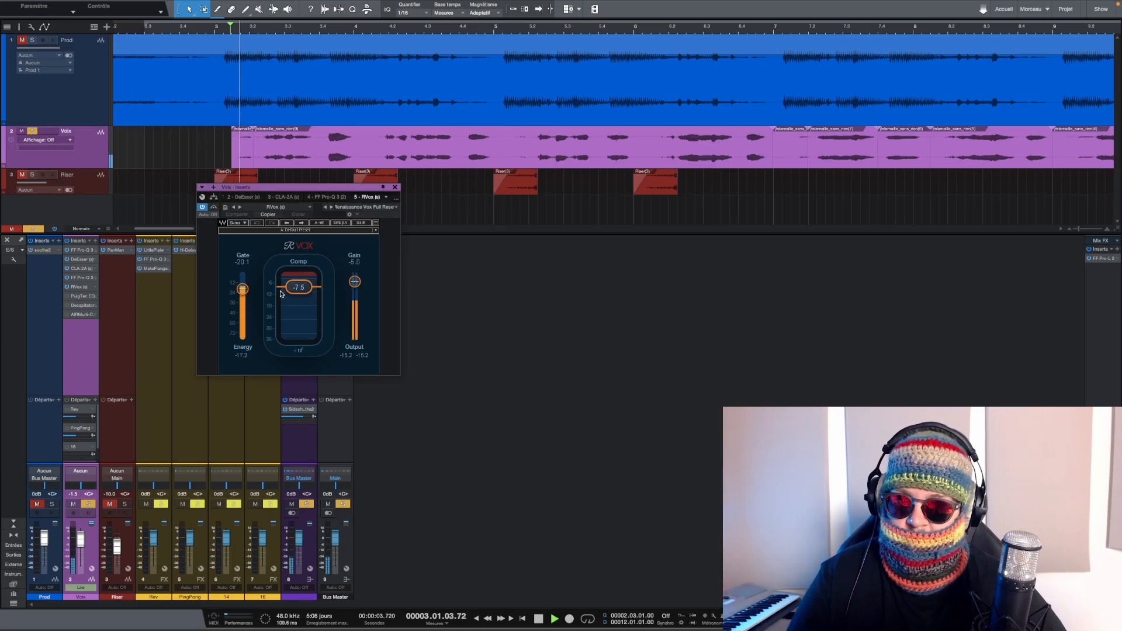
click(202, 208)
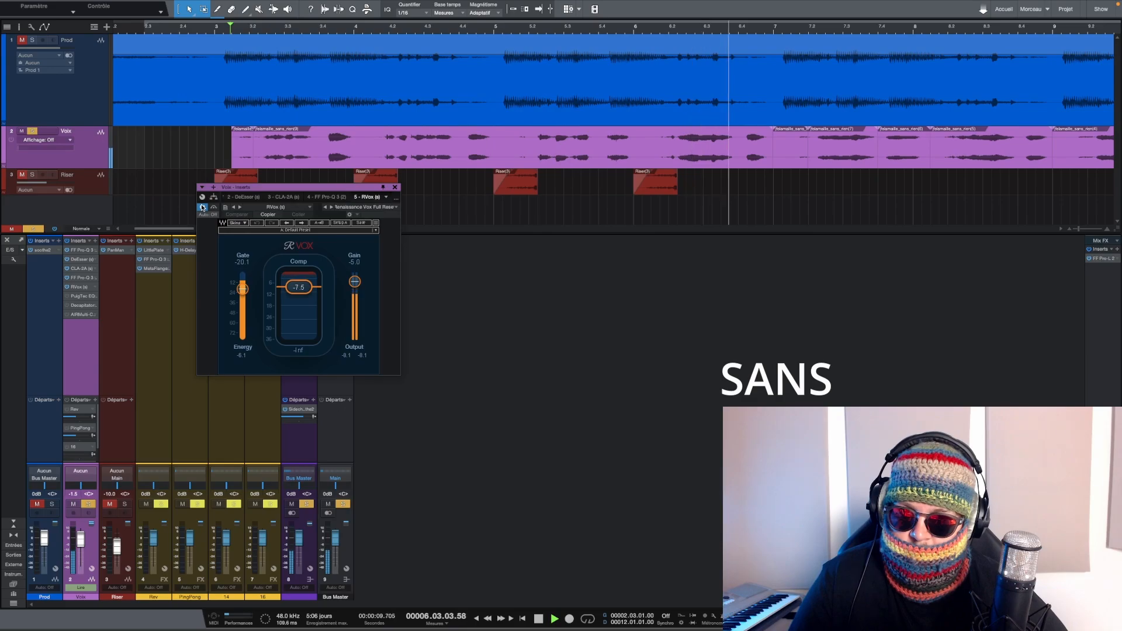
key(space)
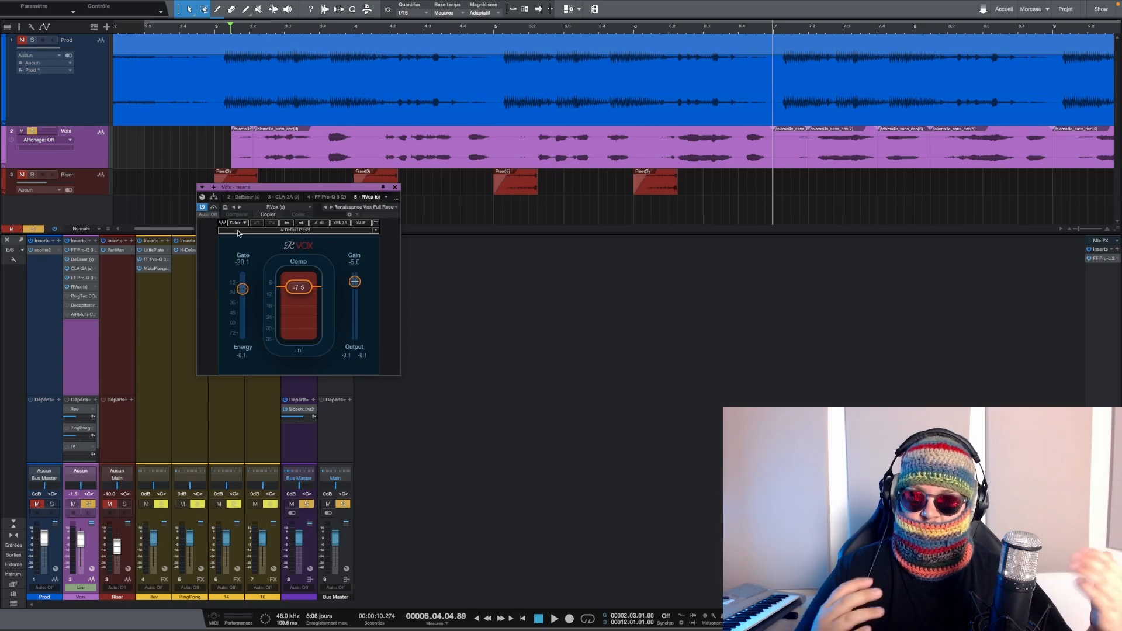
Vary RVox's Comp amount during playback, return it to -7.5, and close the plug-in window
key(space)
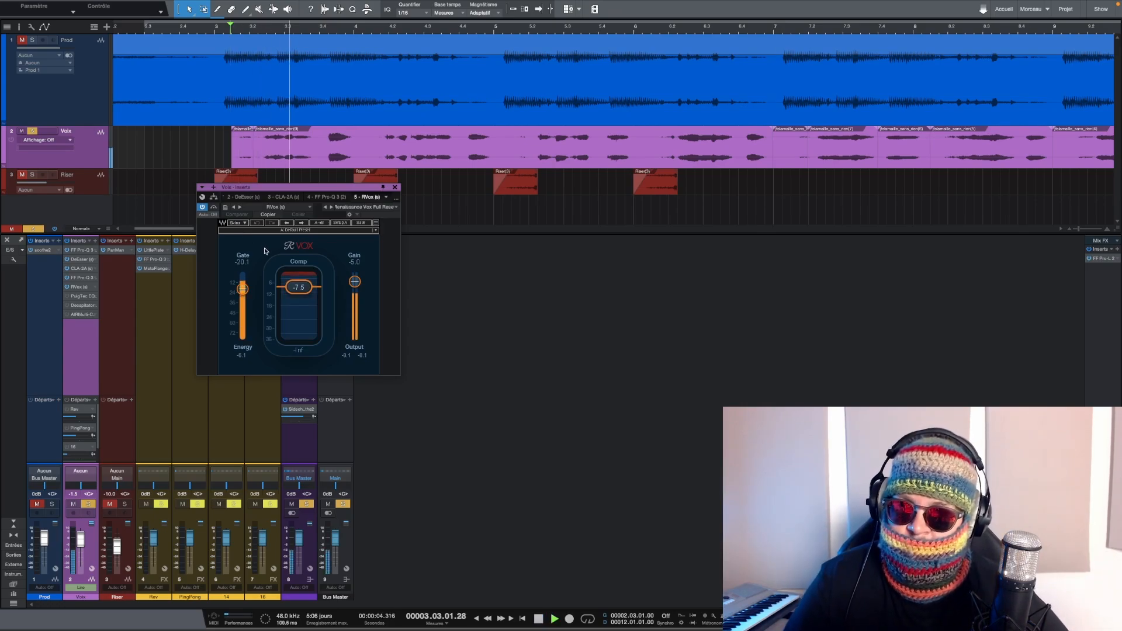
mouse_move(291, 288)
mouse_down()
mouse_move(291, 270)
mouse_move(297, 327)
mouse_move(298, 288)
mouse_up()
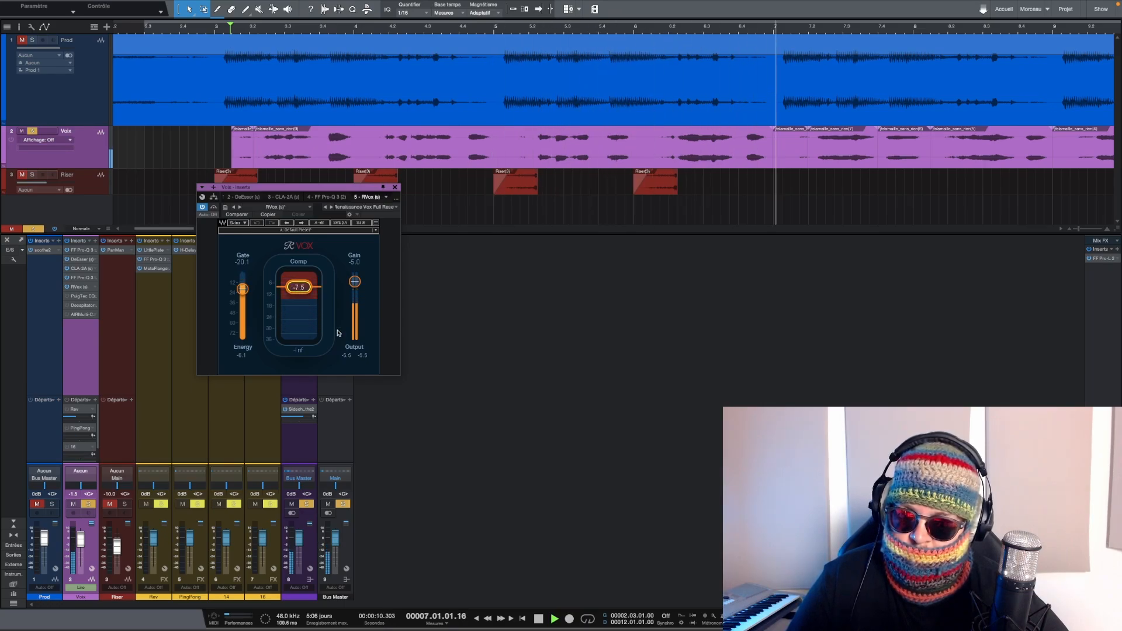
click(395, 189)
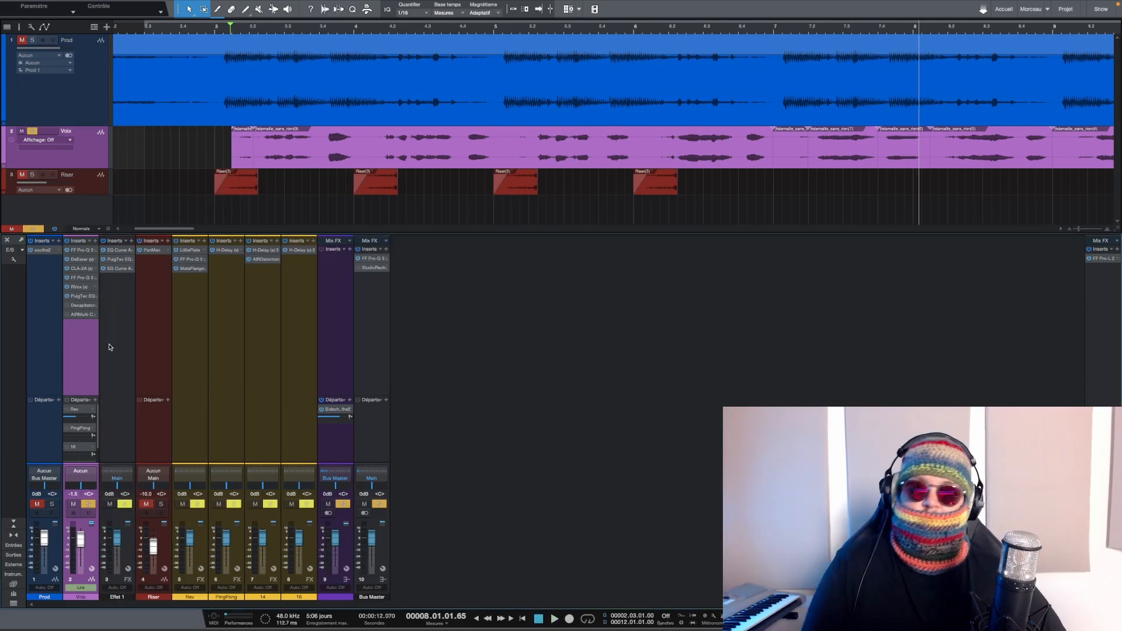
Open the EQ Curve Analyzer 2 and PuigTec EQP1A inserts on Effet 1 and arrange the analyzer above the equalizer
click(83, 298)
drag(272, 310, 272, 89)
click(118, 271)
click(119, 260)
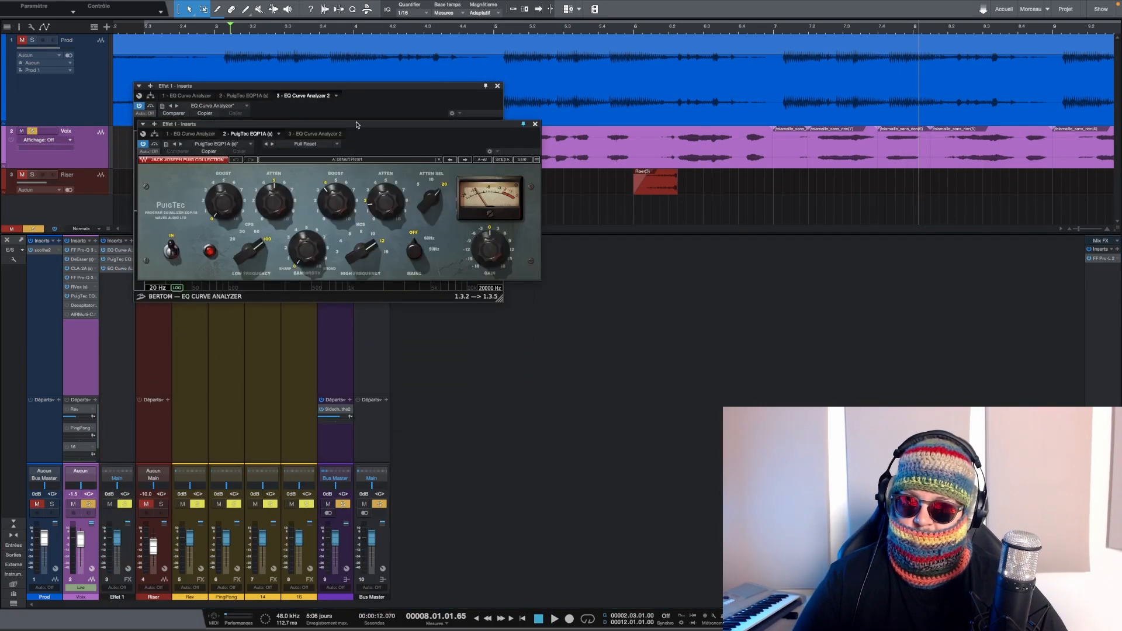
drag(355, 121, 310, 316)
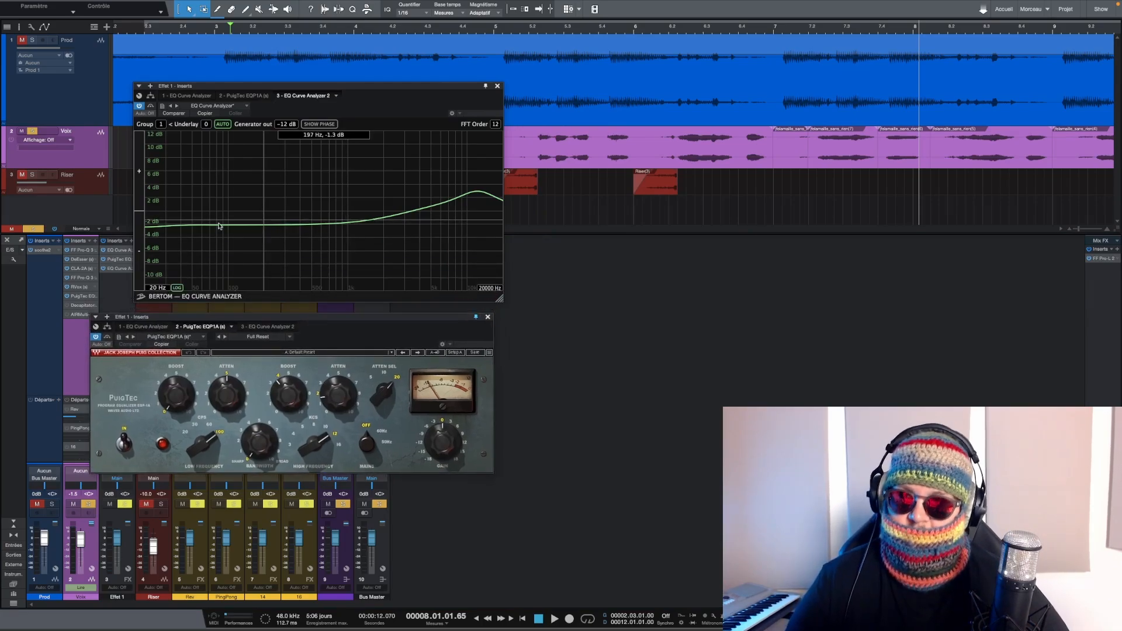
Reset the PuigTec's low-frequency Atten and high-frequency Boost, and raise the high-frequency Boost while watching the analyzer curve
alt+click(227, 395)
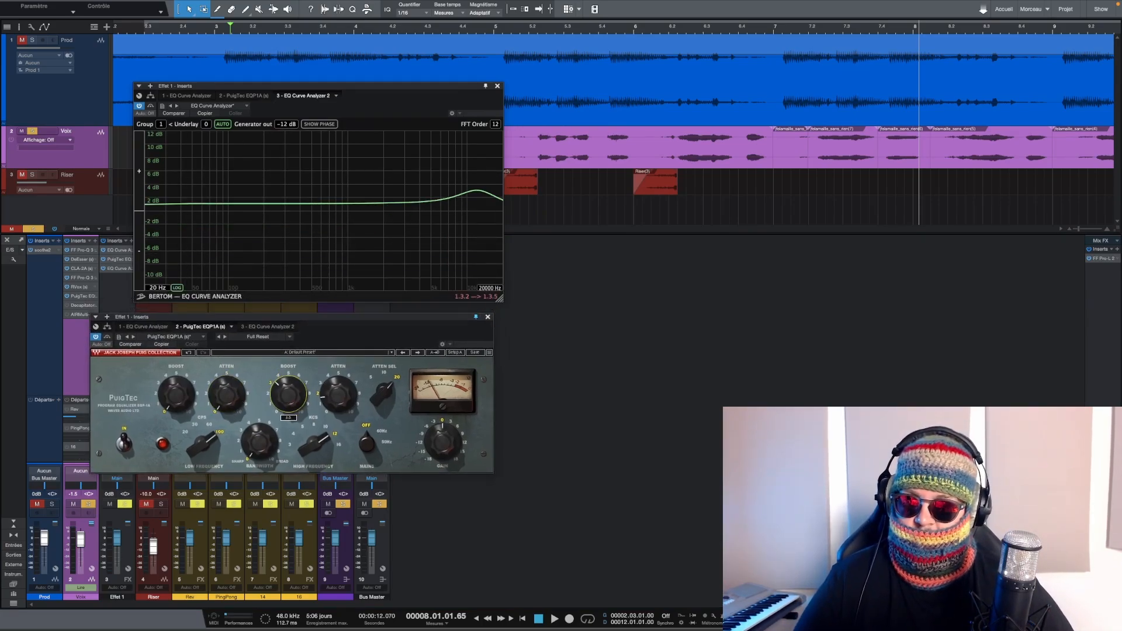
alt+click(288, 394)
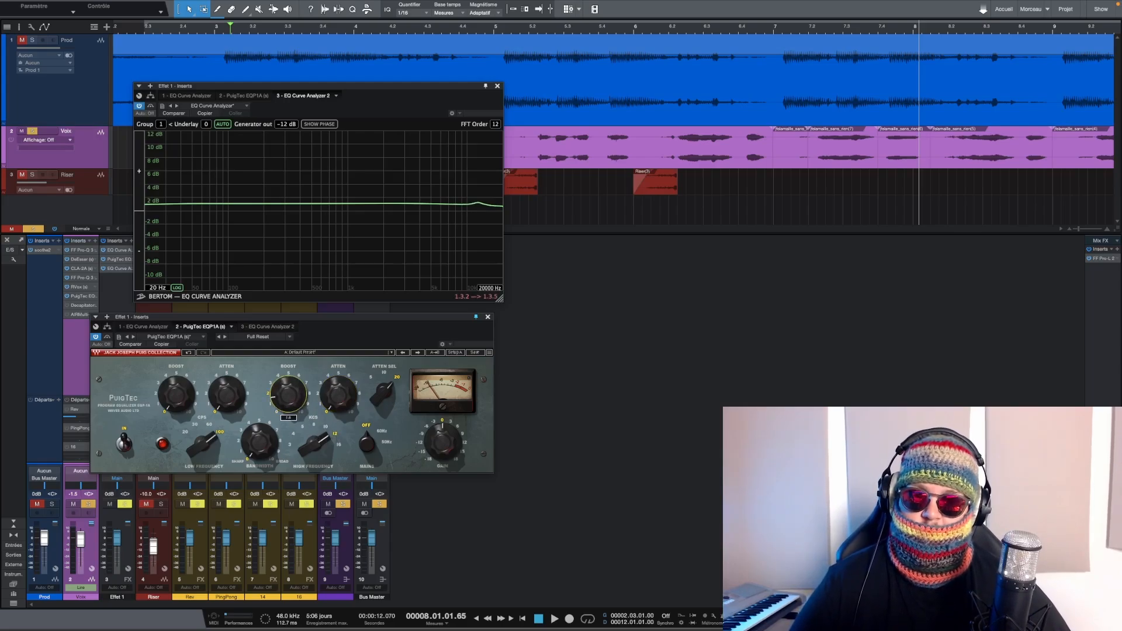
drag(296, 334, 311, 239)
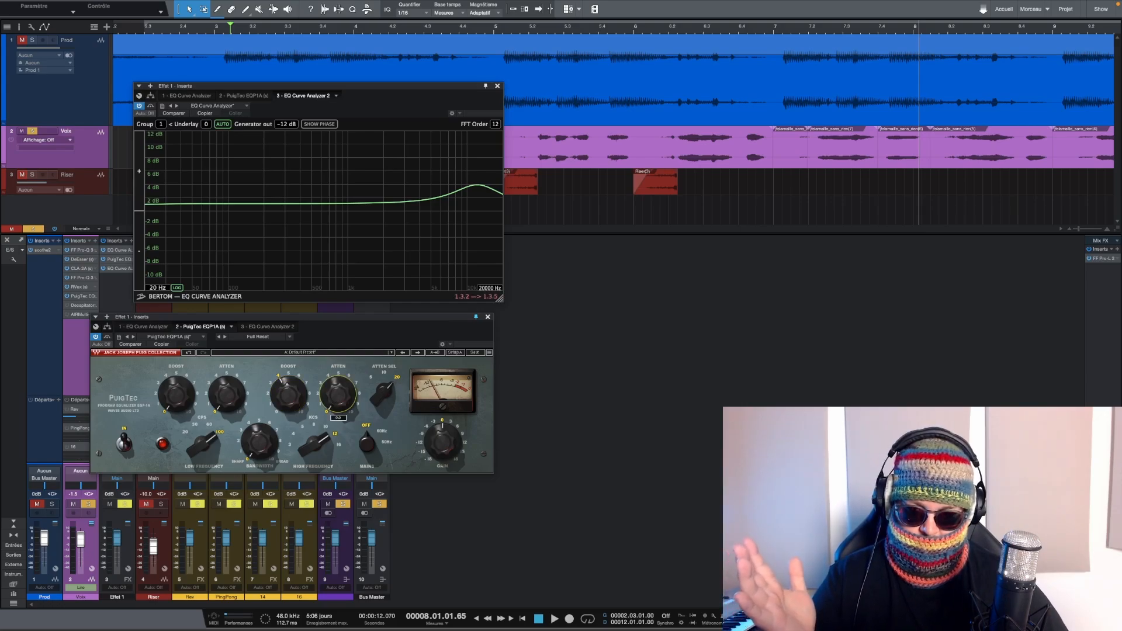
Raise the PuigTec's high-frequency Atten and switch Atten Sel to 10 and back to 20 to compare the curves
drag(338, 395, 348, 184)
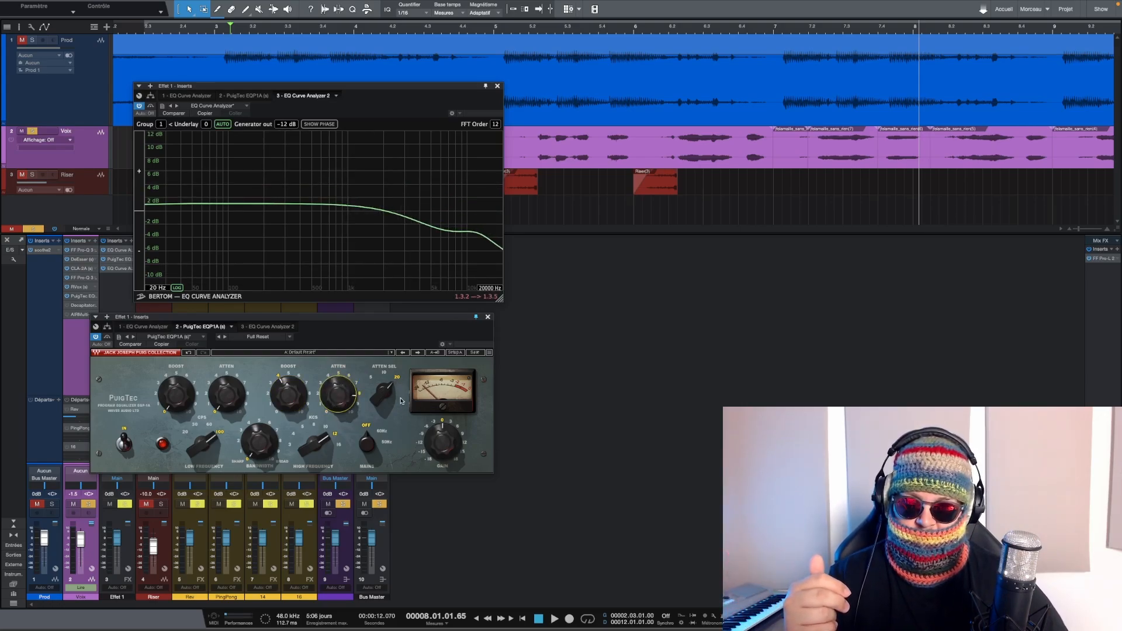
click(373, 378)
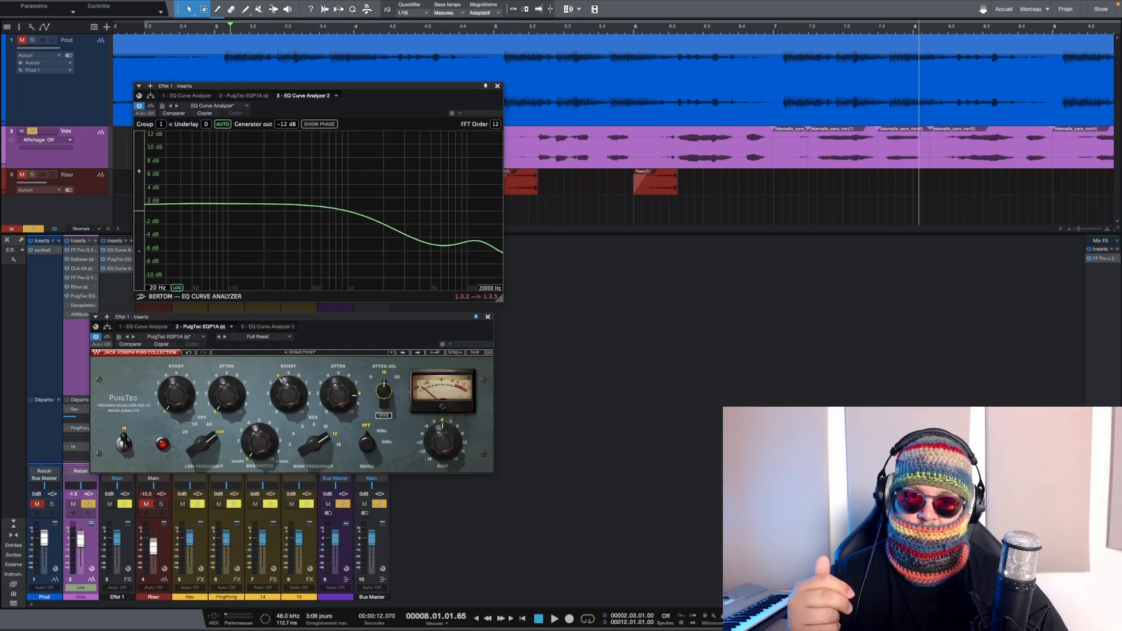
click(384, 391)
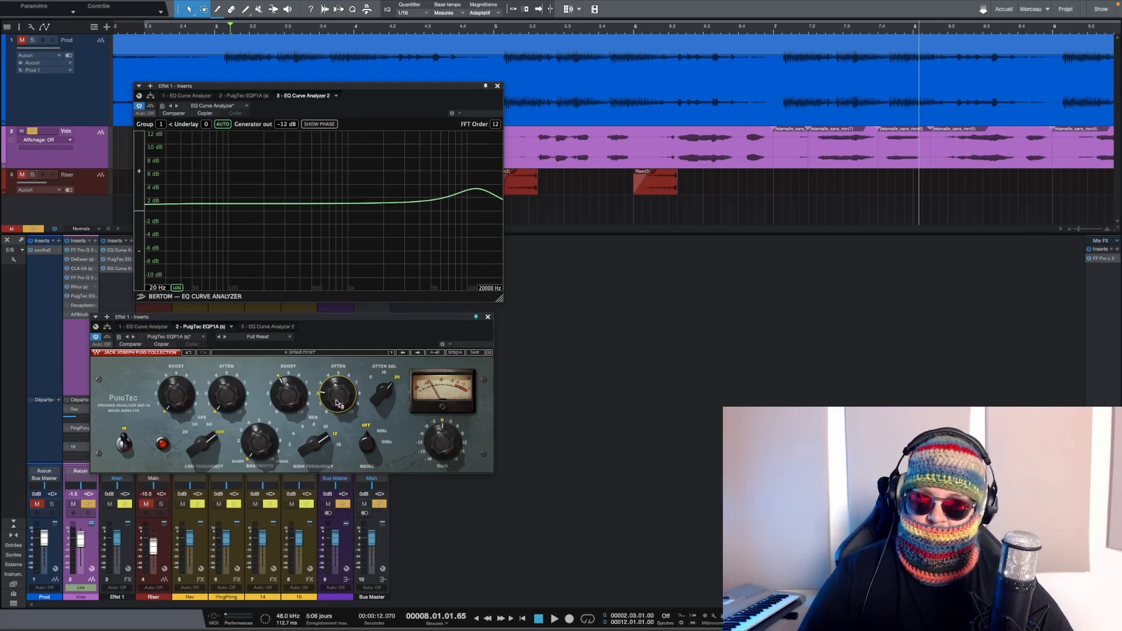
Raise the PuigTec's low-frequency Atten and try the low-frequency selector, keeping it at 100, to see how the curve reacts
drag(238, 334, 238, 216)
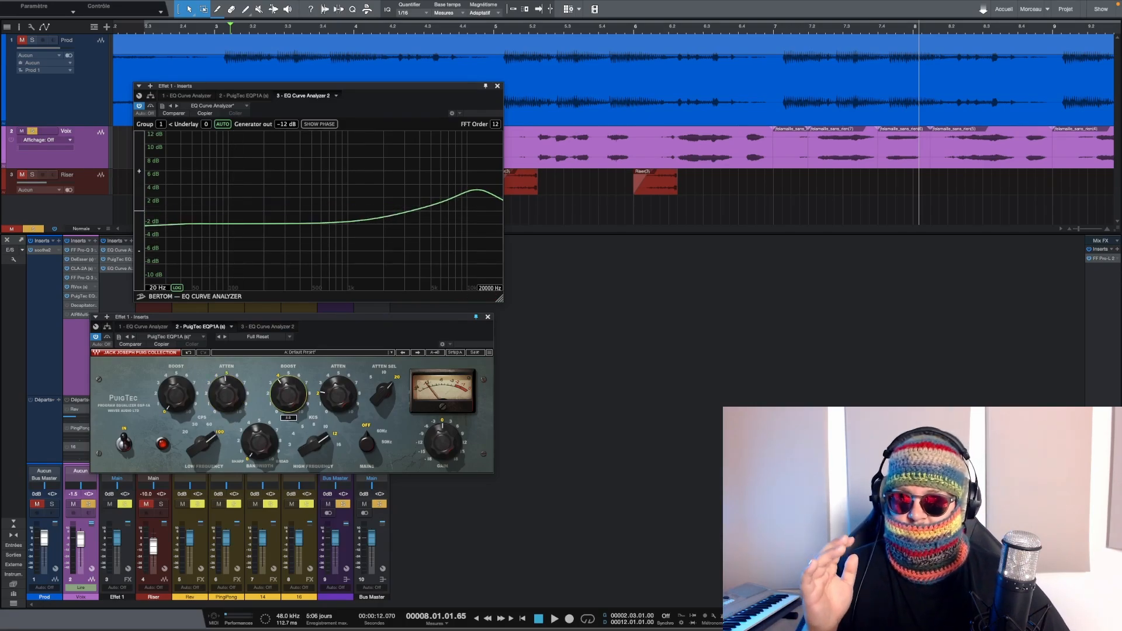
drag(228, 401, 228, 365)
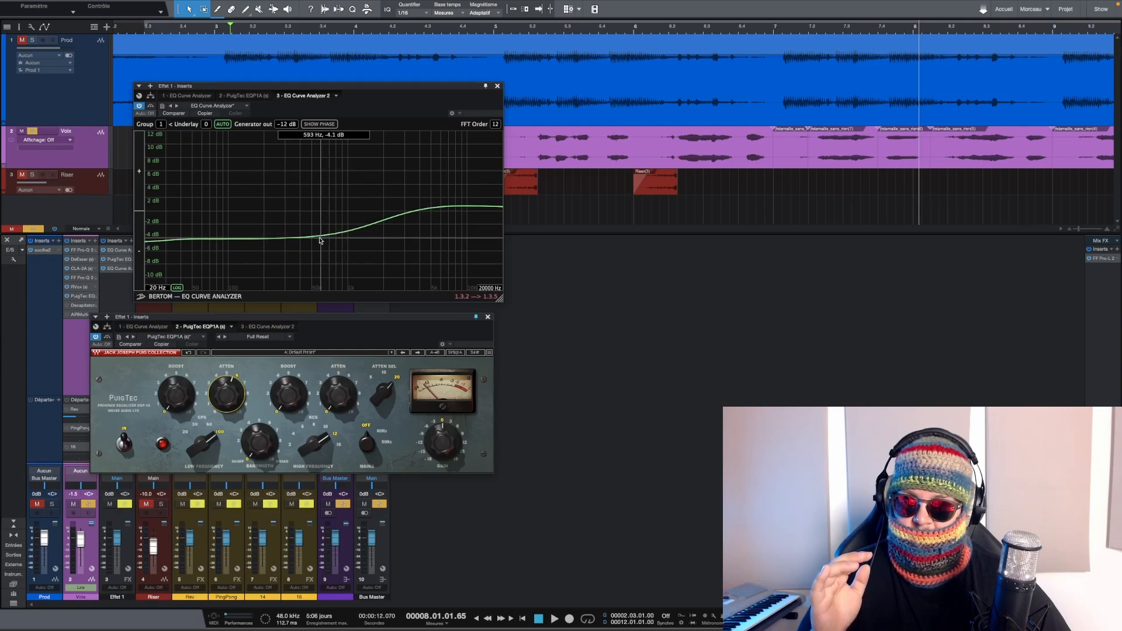
drag(193, 448, 190, 466)
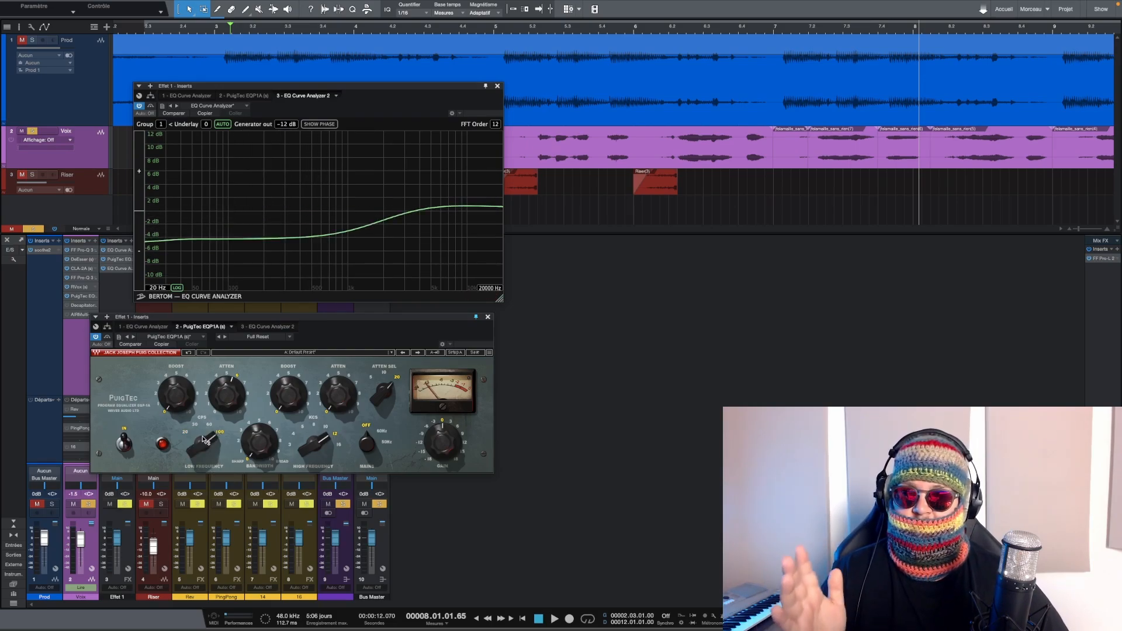
drag(205, 430, 228, 394)
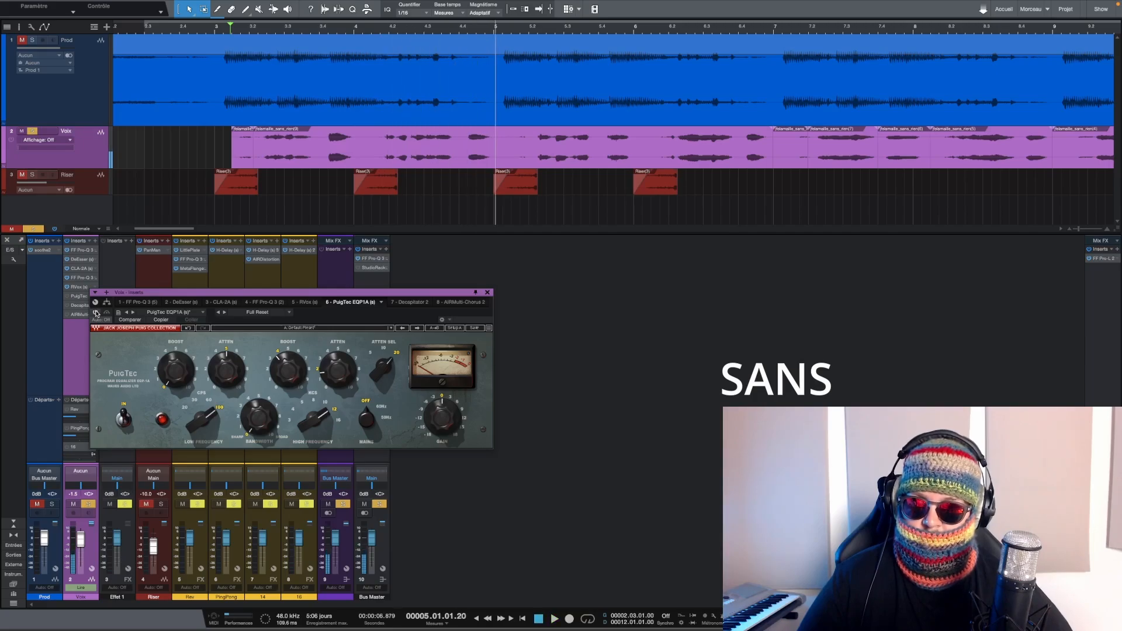
Re-enable the bypassed PuigTec EQP1A on the Voix track and play the vocal through it
click(97, 314)
key(space)
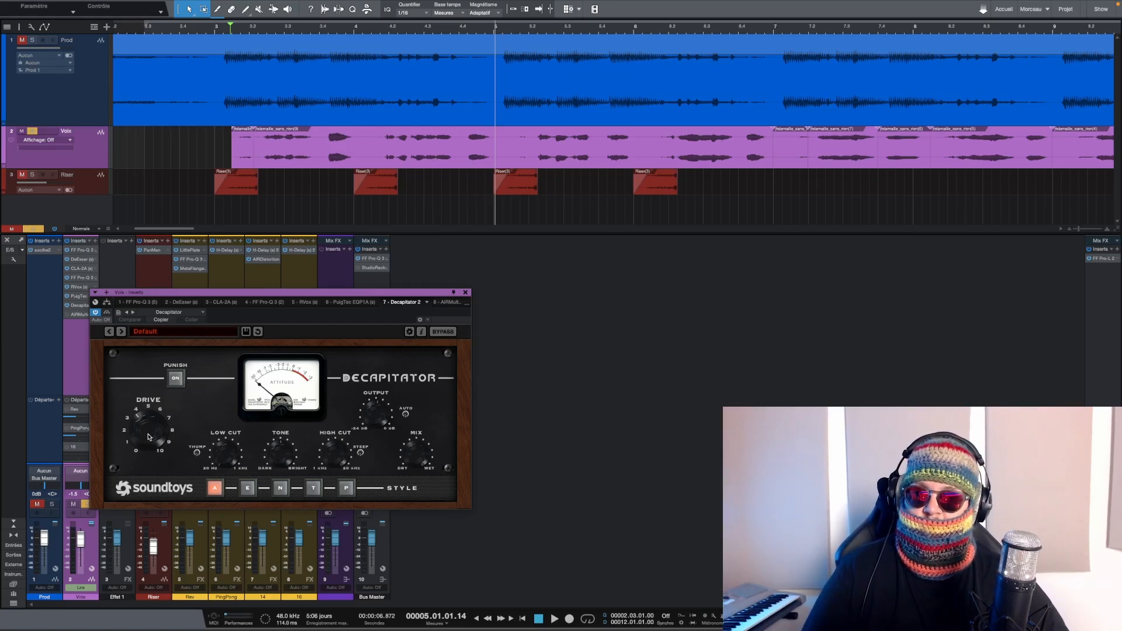
Play the vocal through the Voix track's Decapitator 2 while adjusting the Drive amount
key(space)
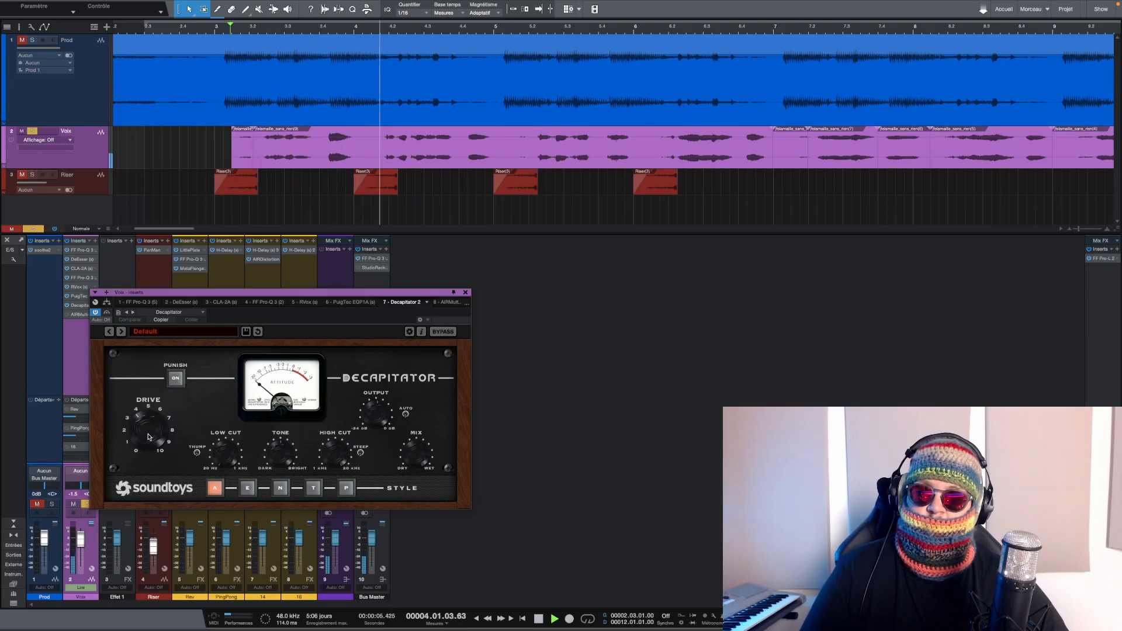
drag(148, 437, 180, 365)
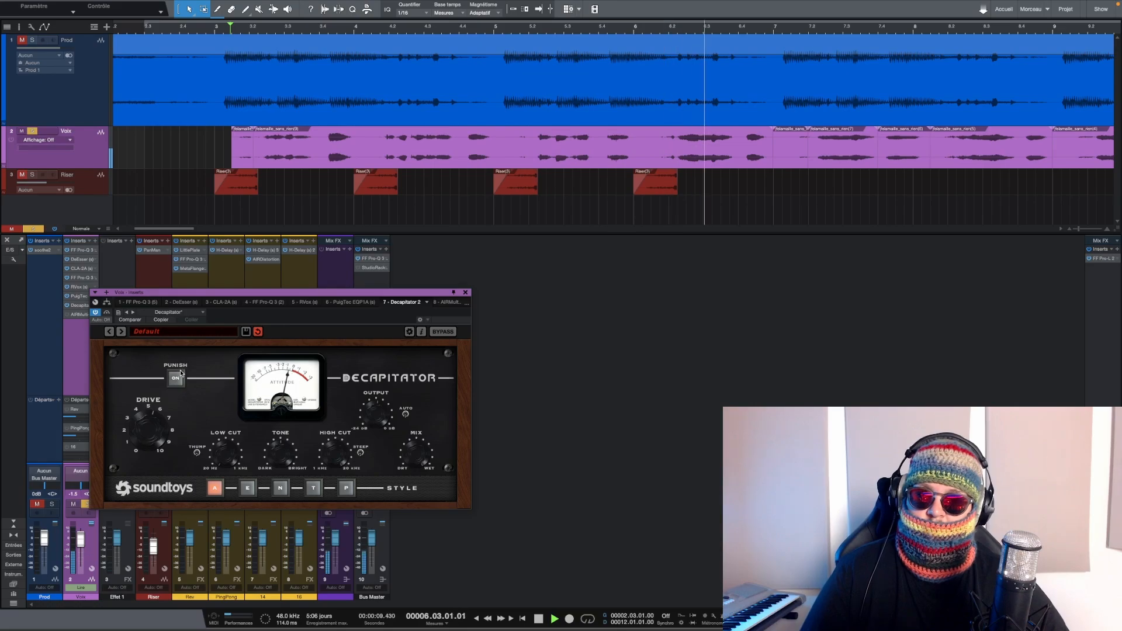
Compare the playing vocal with the Decapitator bypassed and re-enabled, and stop playback
click(96, 312)
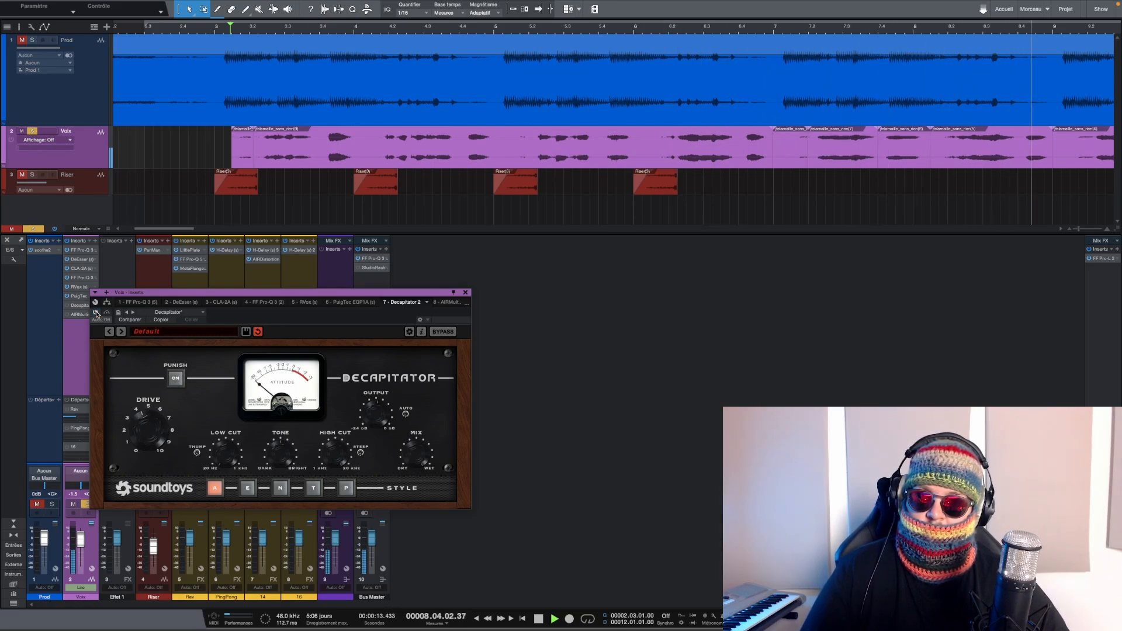
click(95, 313)
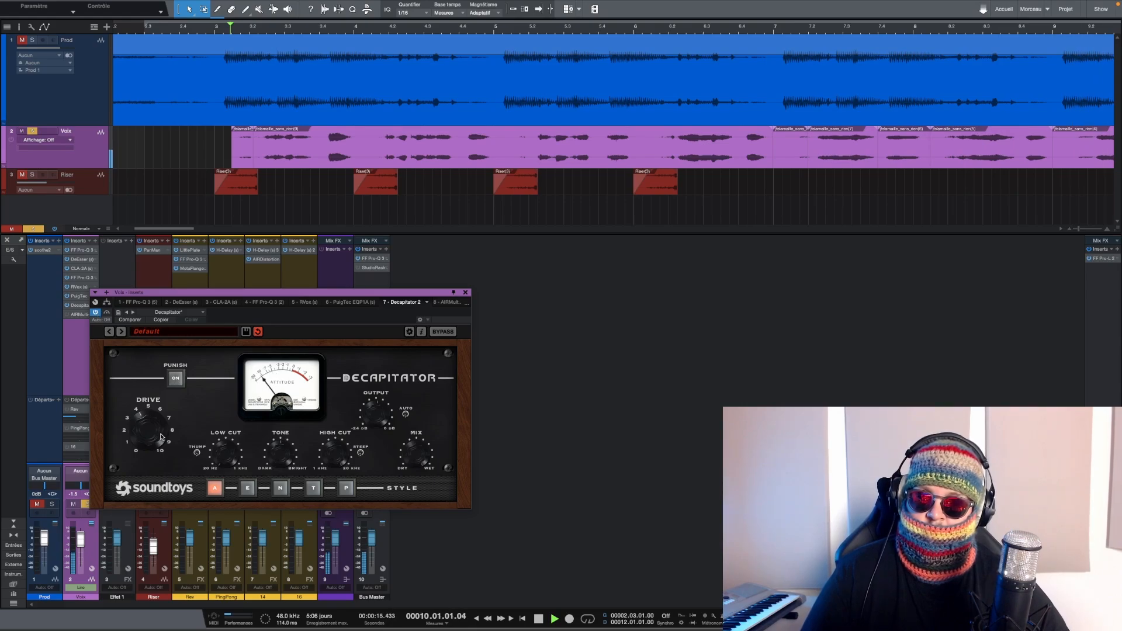
key(space)
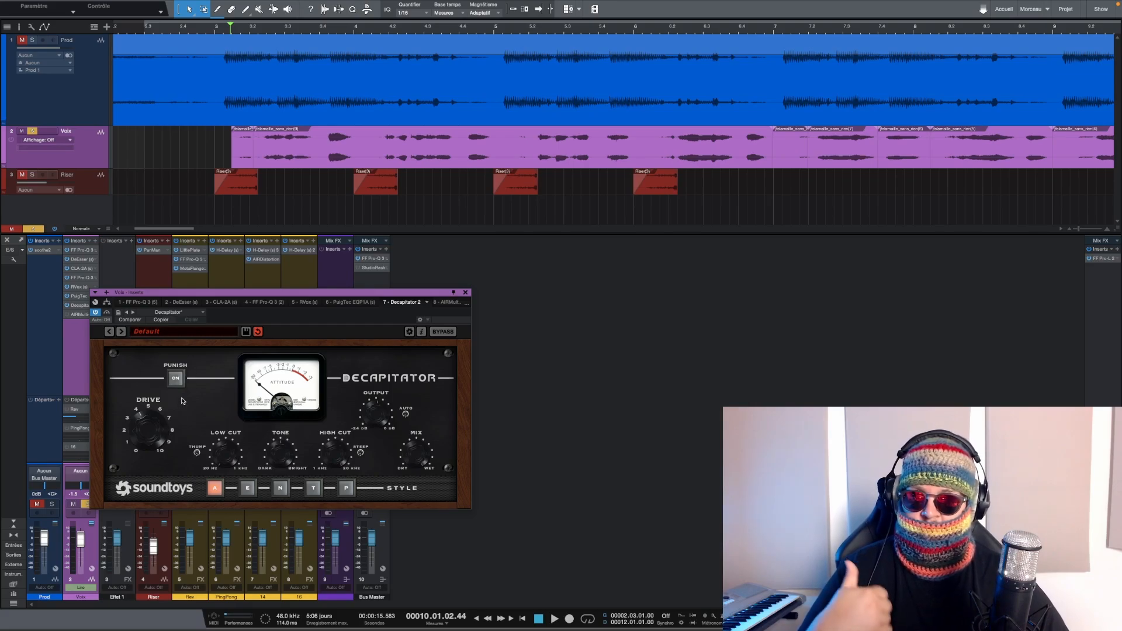
ctrl+scroll(316, 41, down, 5)
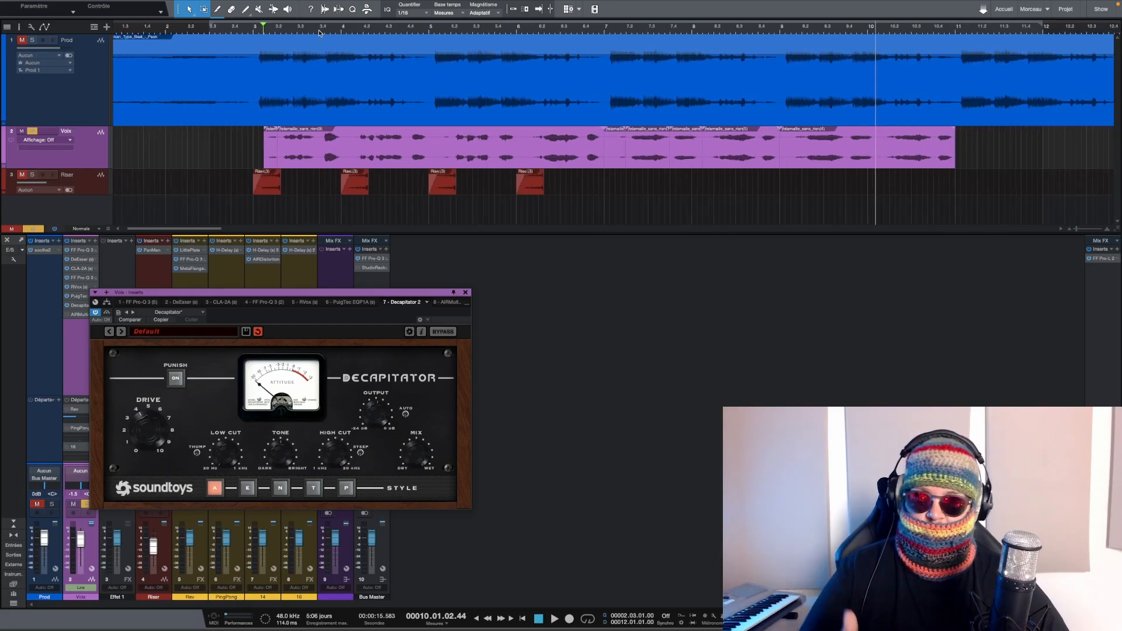
Replace the Decapitator window with the Voix track's AIR Multi-Chorus, audition the vocal with Mix at 100 %, and lower Mix again
click(467, 293)
click(87, 315)
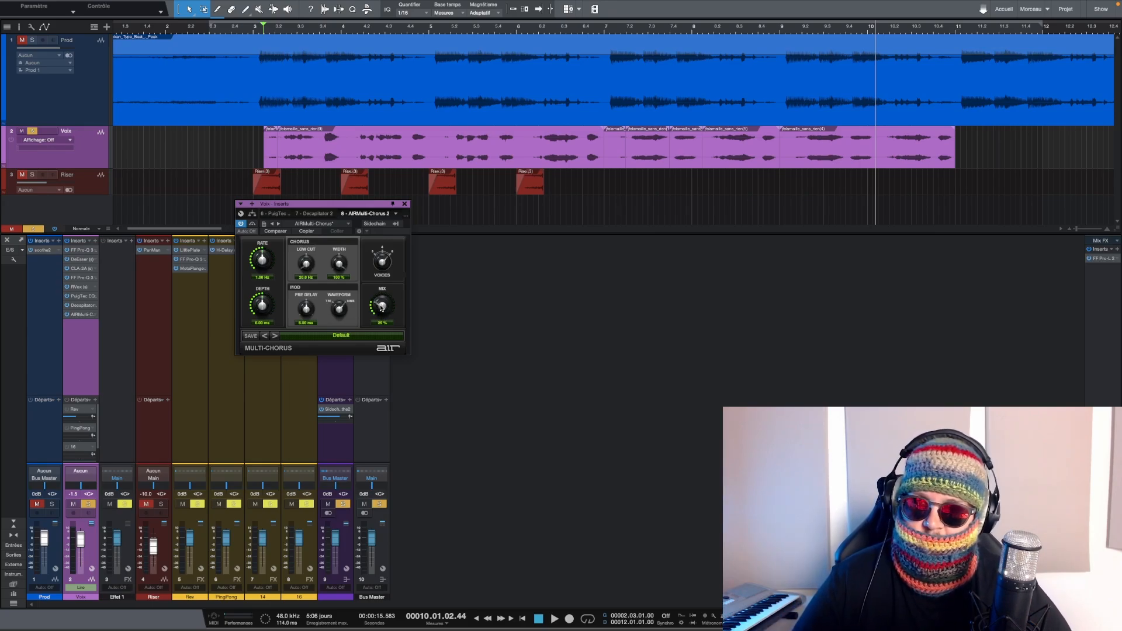
key(space)
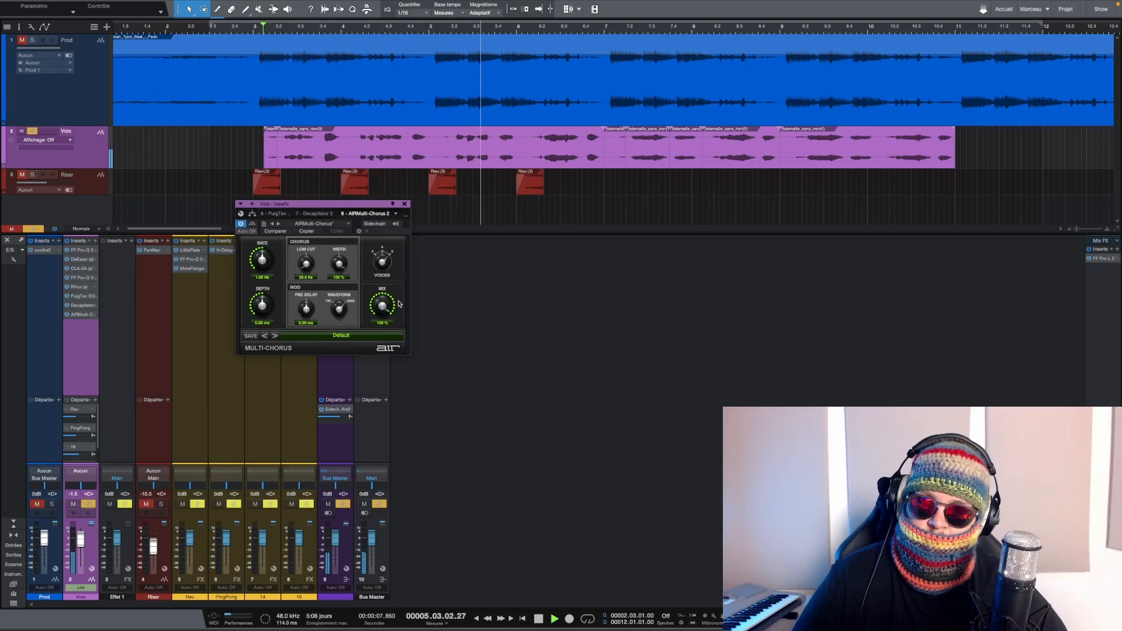
key(space)
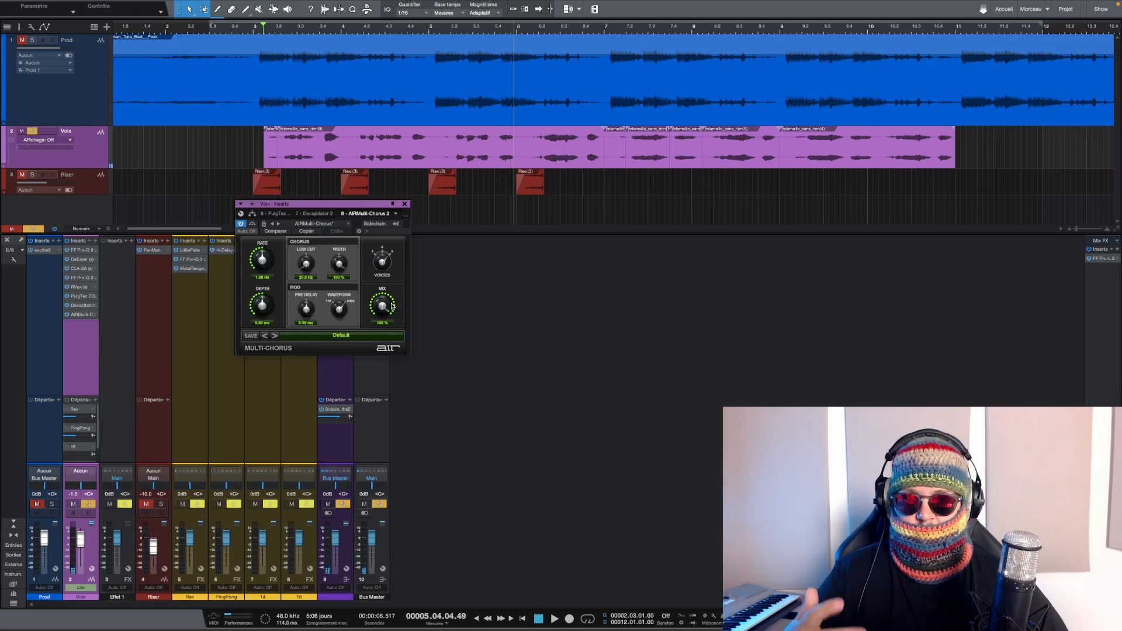
key(space)
drag(391, 306, 363, 377)
key(space)
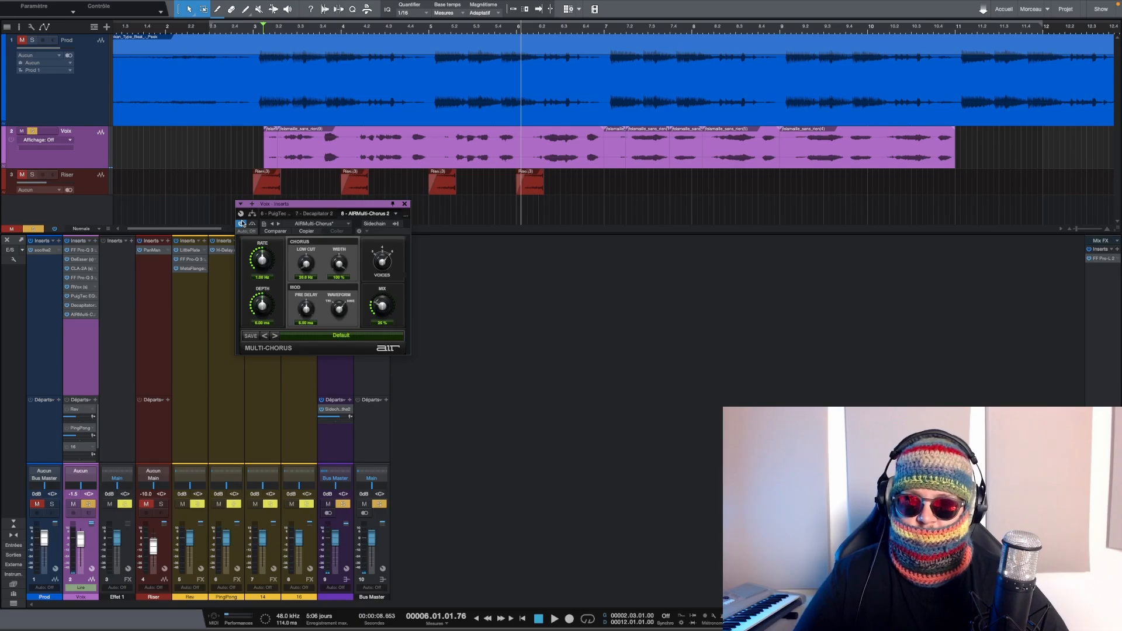
Play the vocal and toggle the AIR Multi-Chorus bypass to compare the sound with and without chorus
key(space)
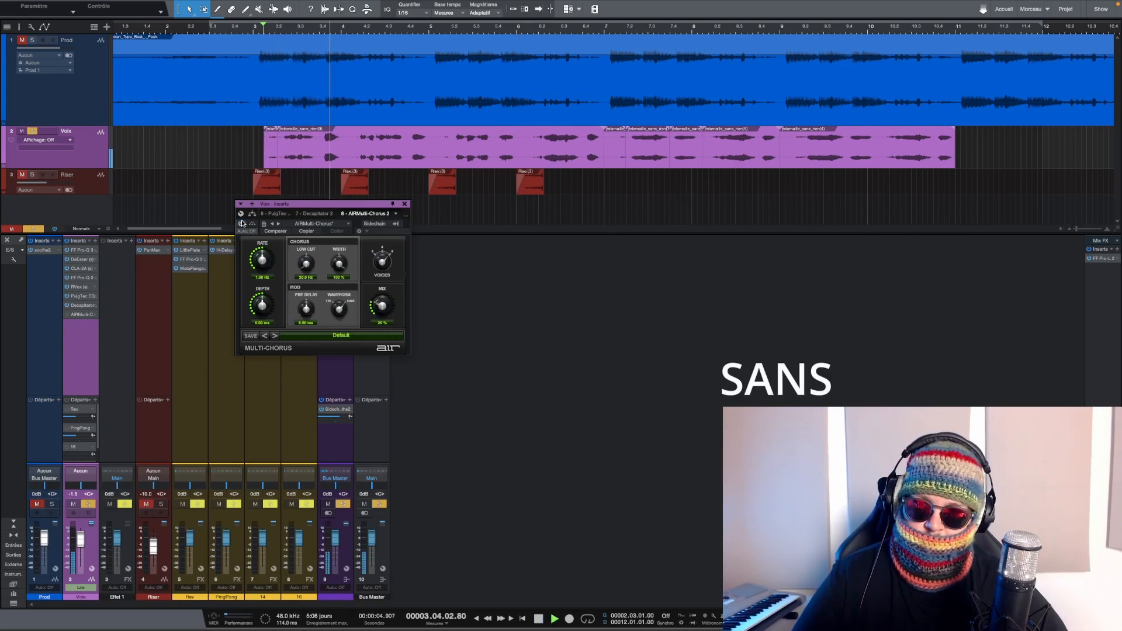
click(242, 224)
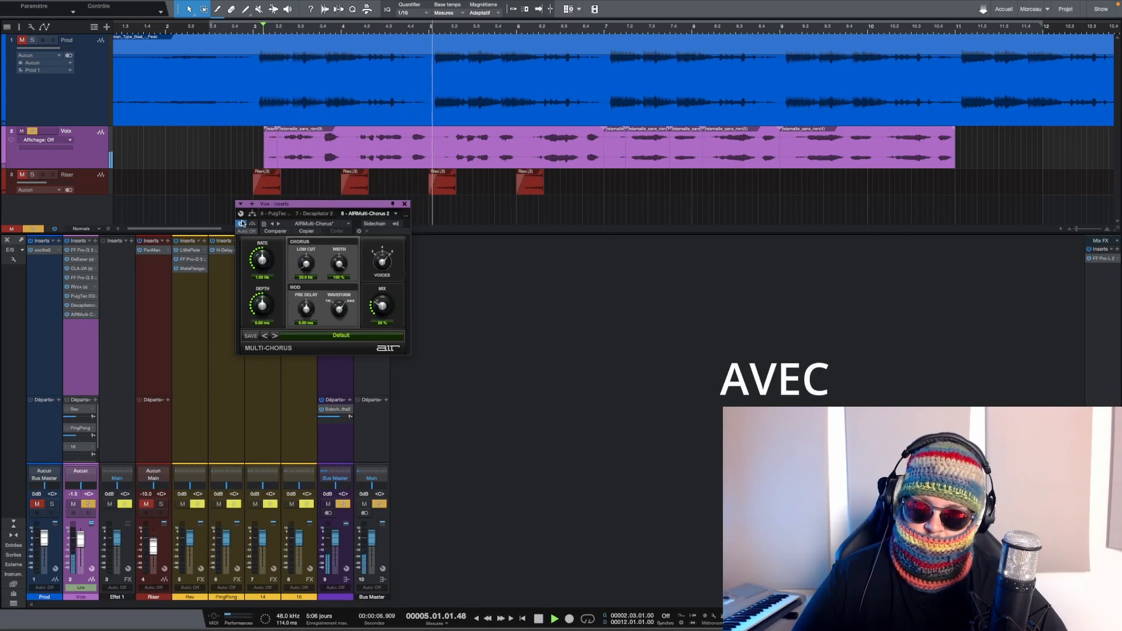
click(242, 223)
click(242, 223)
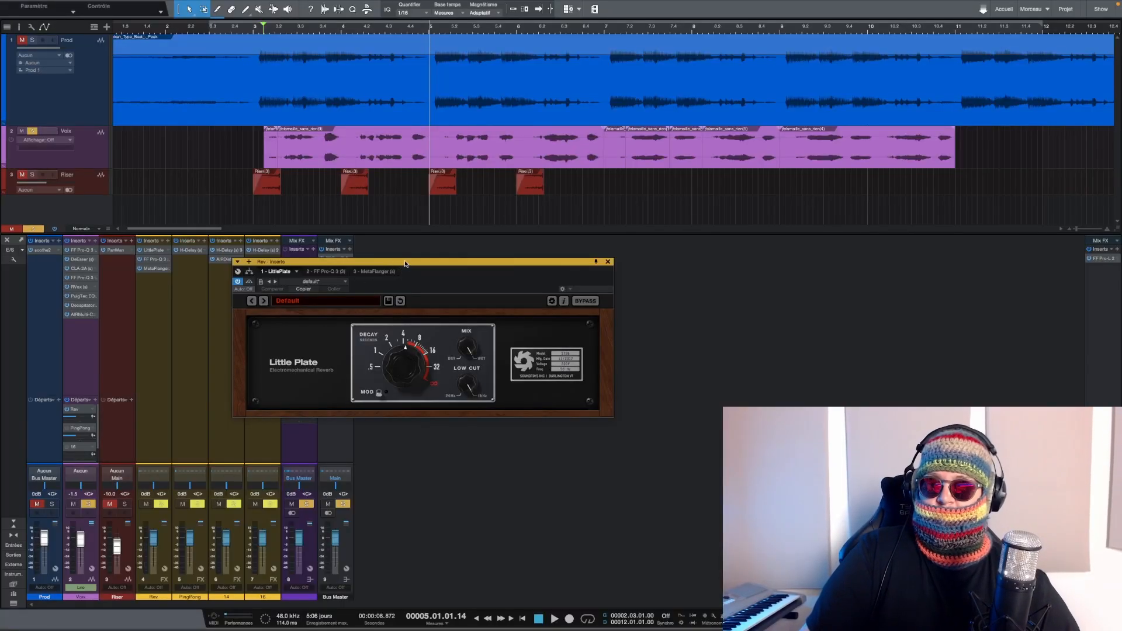
Select the Rev channel and play the vocal through its Little Plate reverb, keeping the plug-in window clear of the mixer
drag(405, 263, 456, 221)
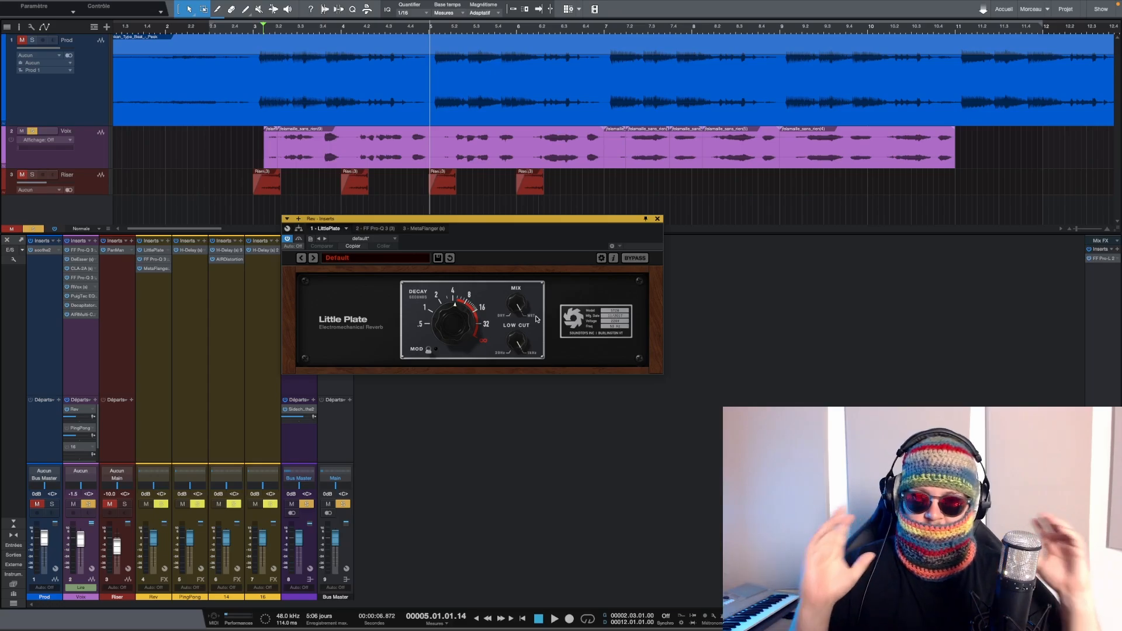
click(145, 311)
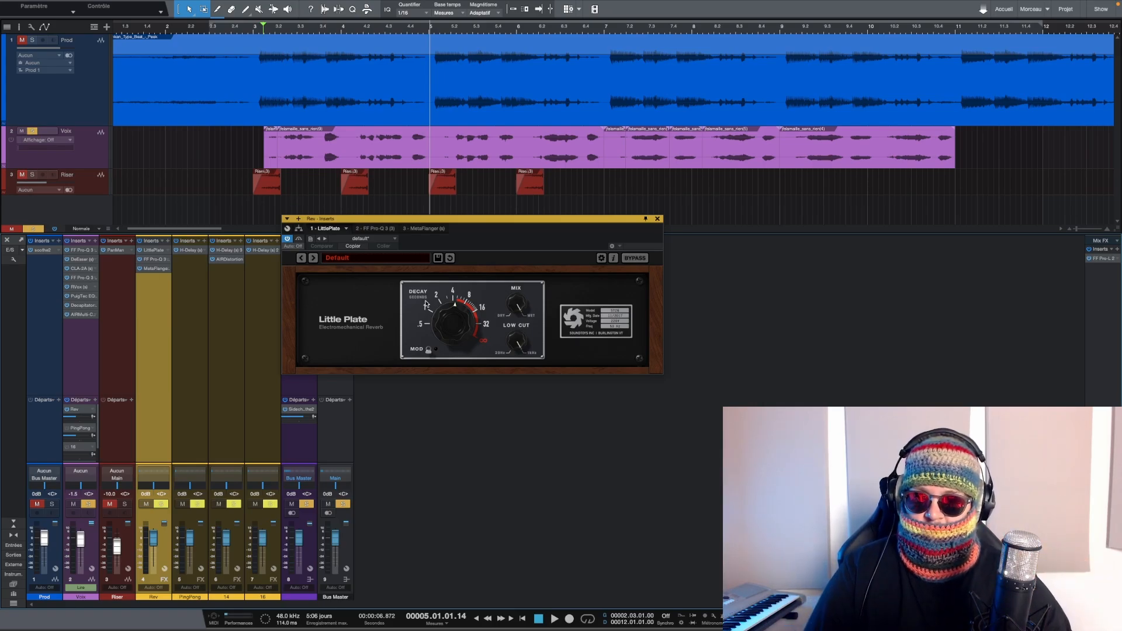
mouse_move(69, 420)
key(space)
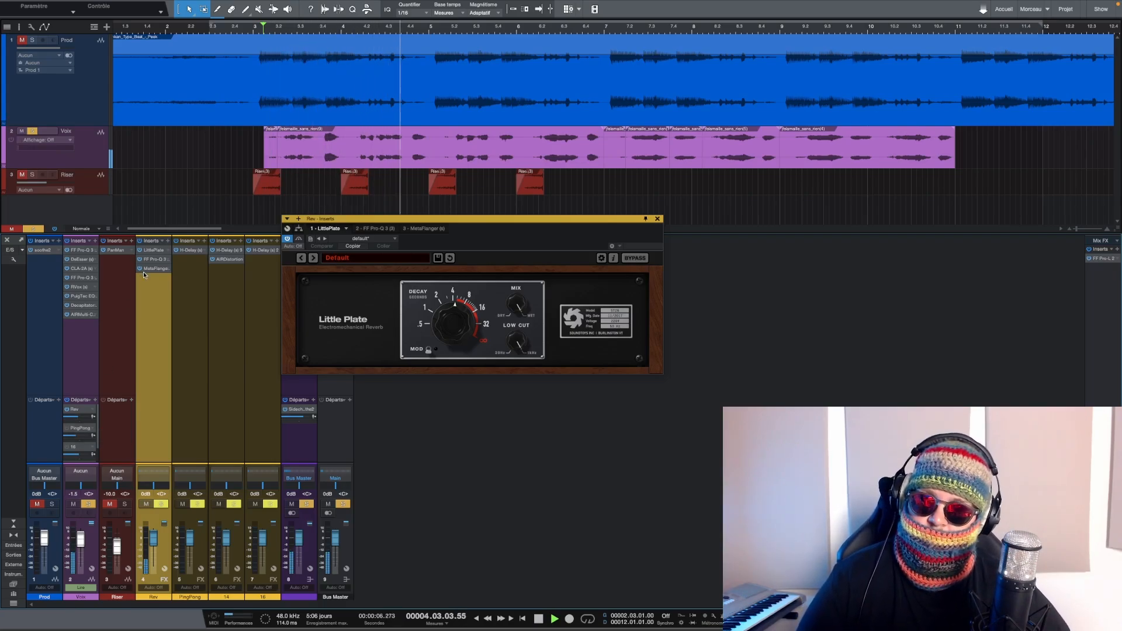
drag(409, 218, 378, 197)
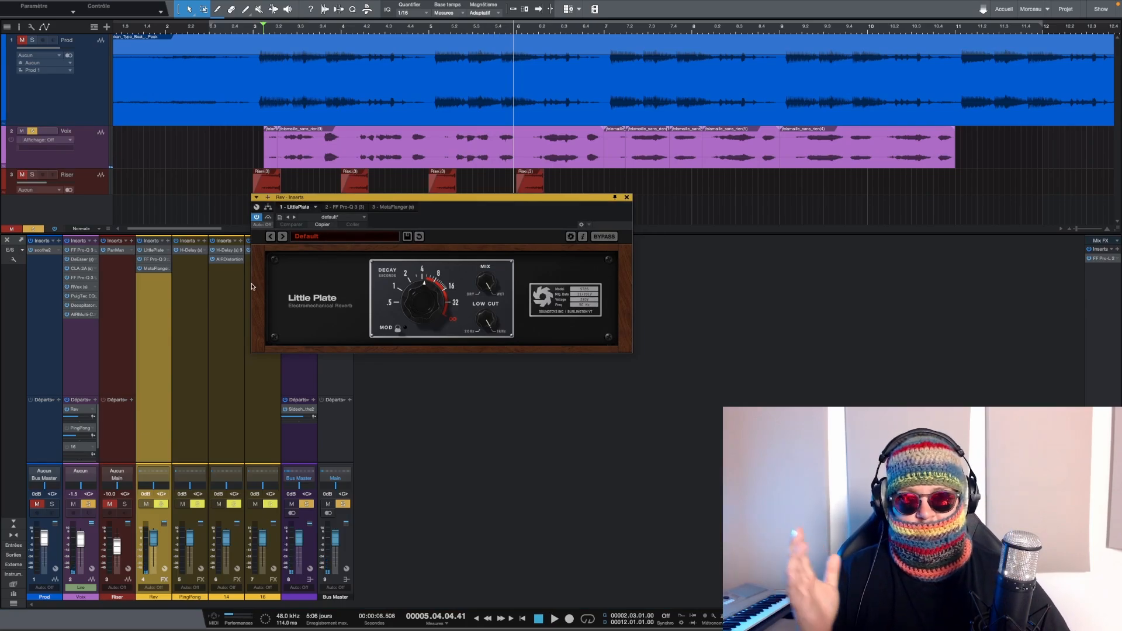
Open the Rev channel's FF Pro-Q 3 and compare the reverb with the EQ bypassed and enabled during playback
click(154, 259)
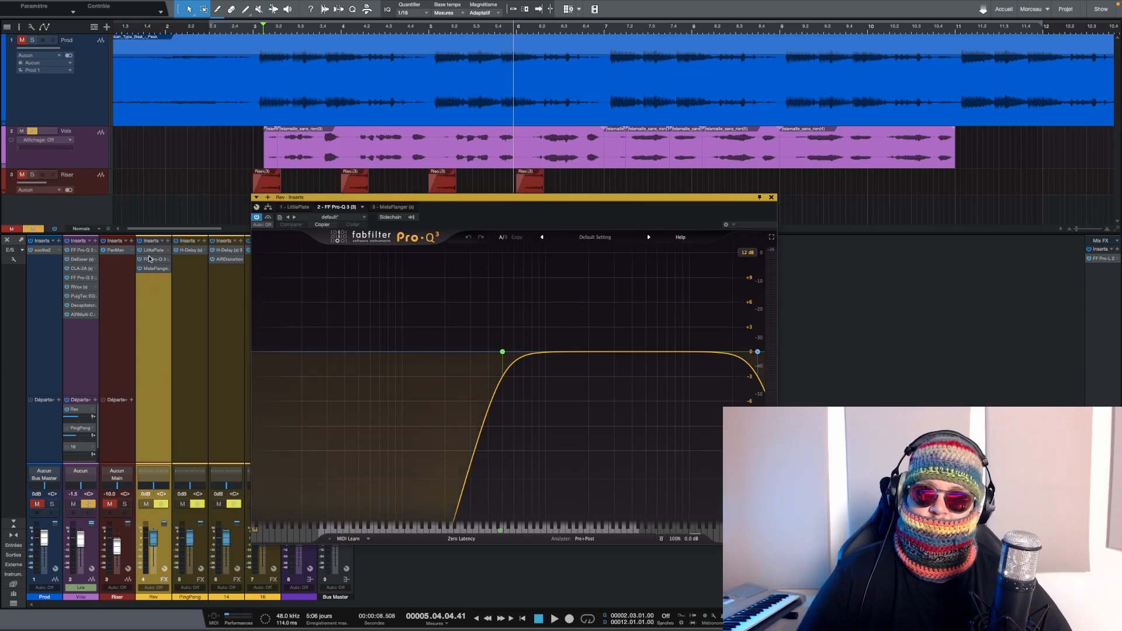
click(152, 251)
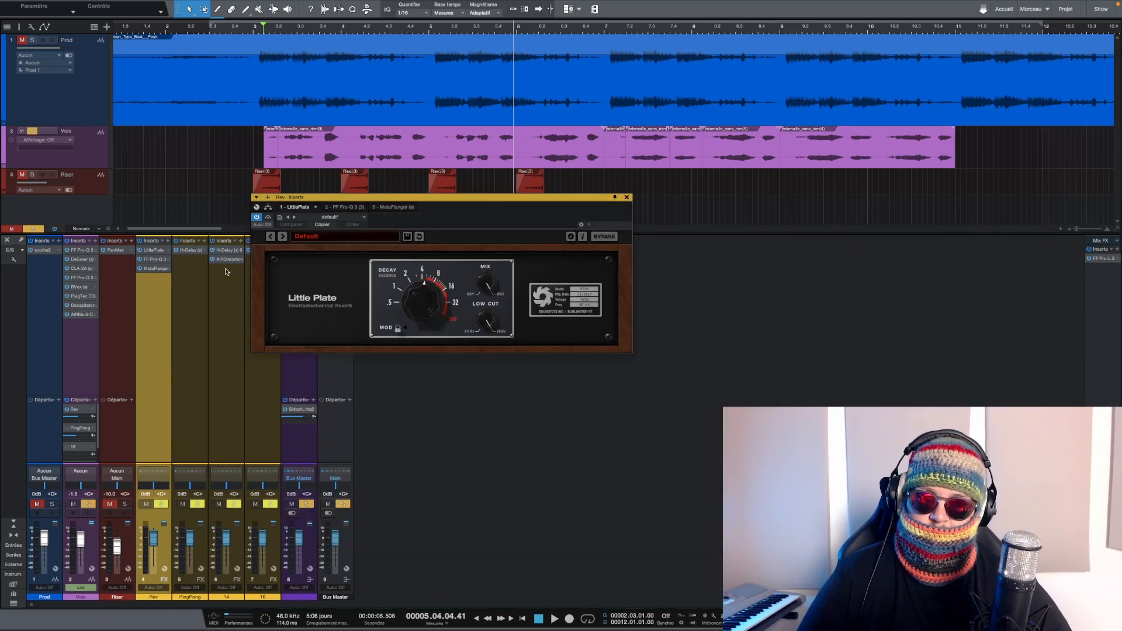
click(154, 259)
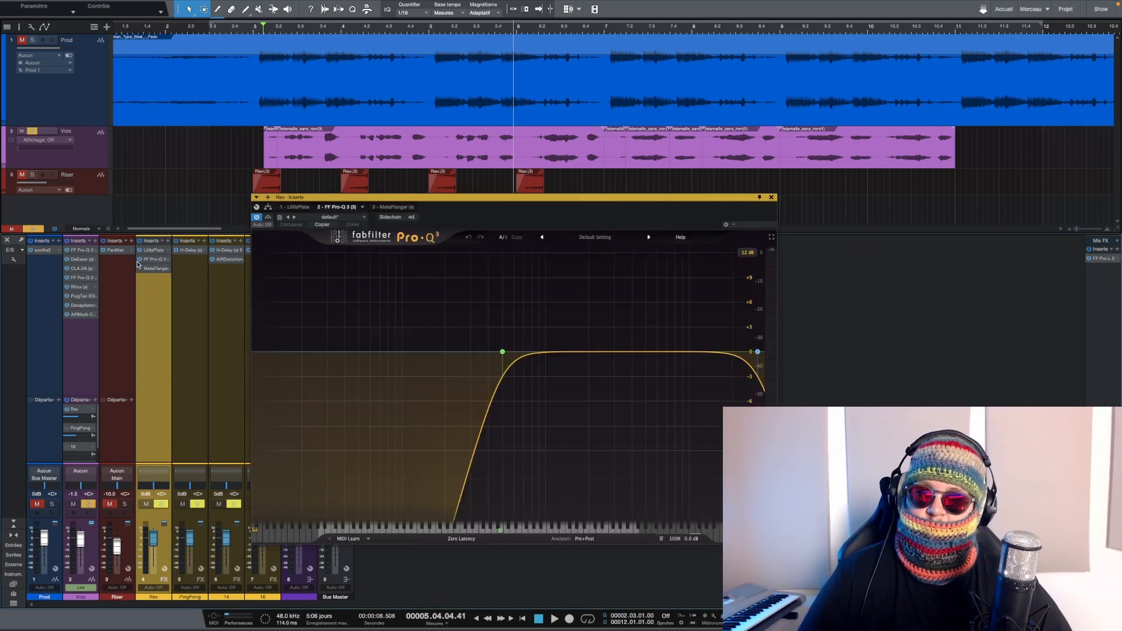
click(139, 259)
key(space)
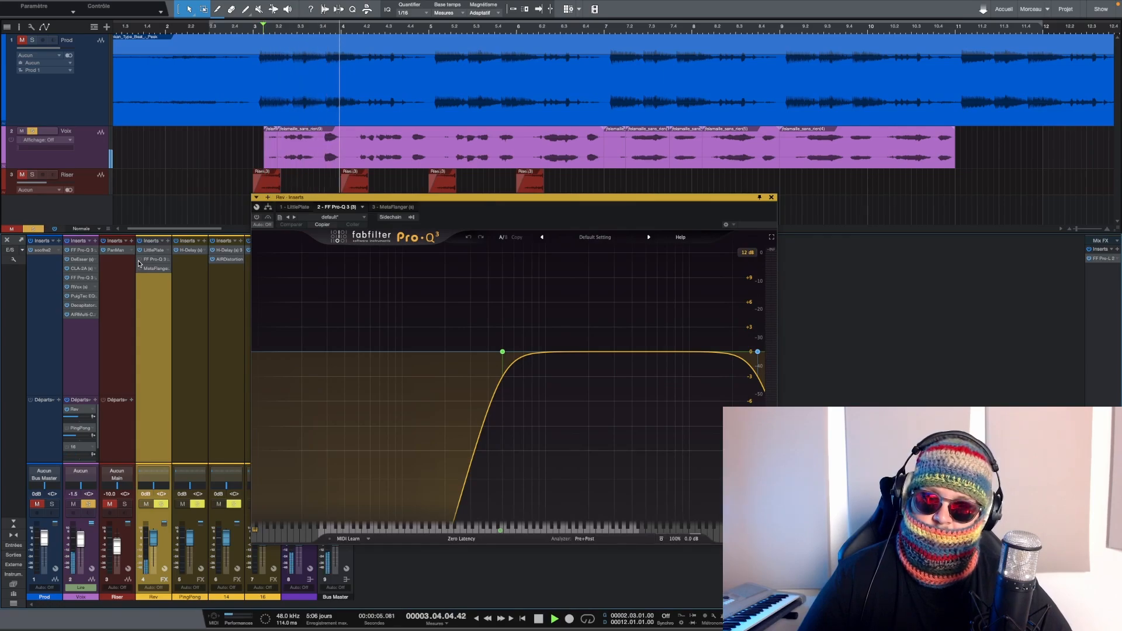
click(139, 261)
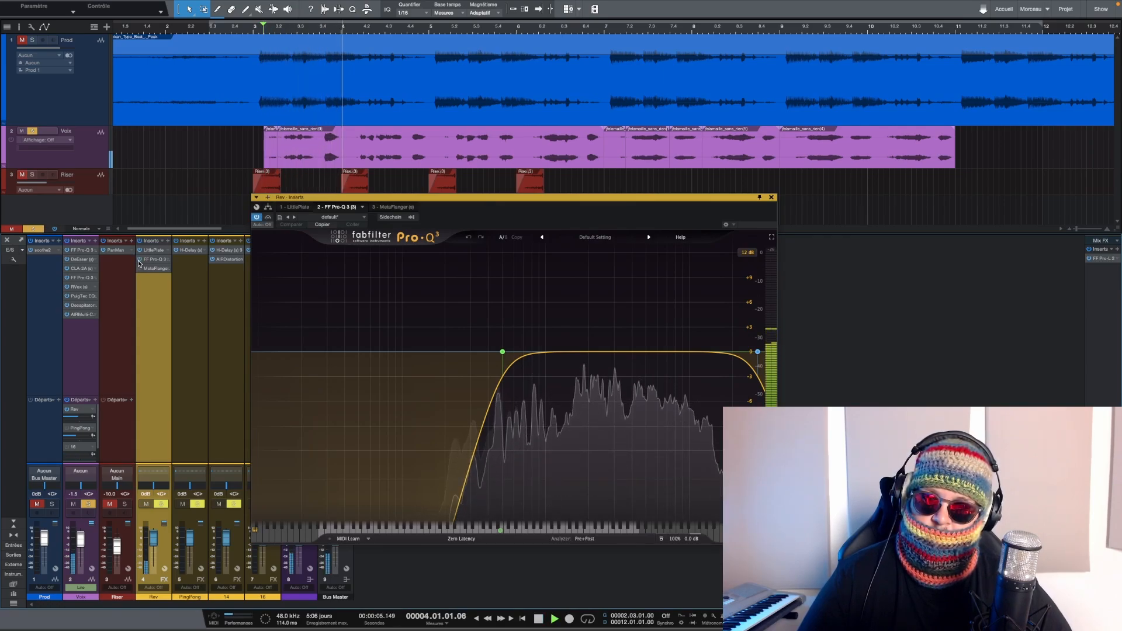
key(space)
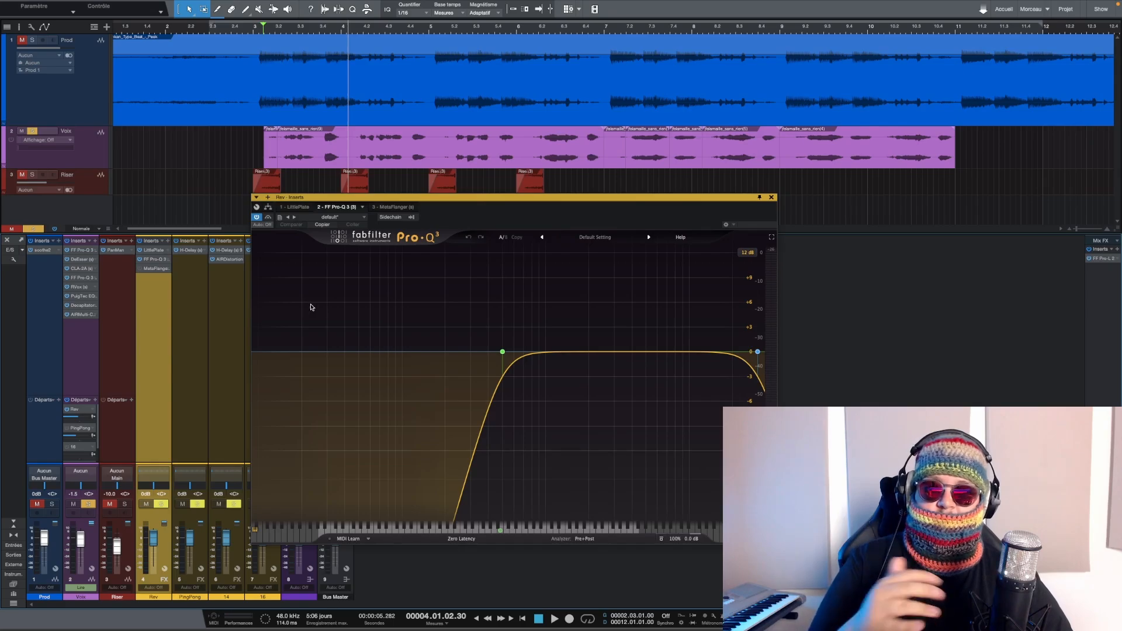
Open the Rev channel's MetaFlanger and compare the playing reverb with the flanger bypassed and enabled
click(154, 268)
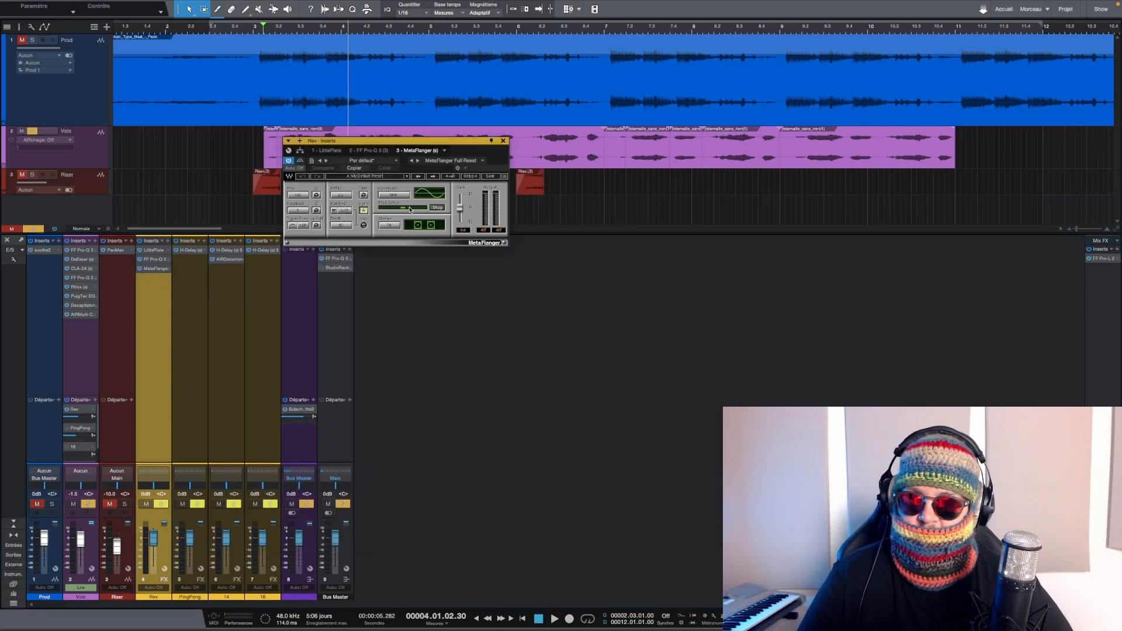
drag(407, 142, 335, 164)
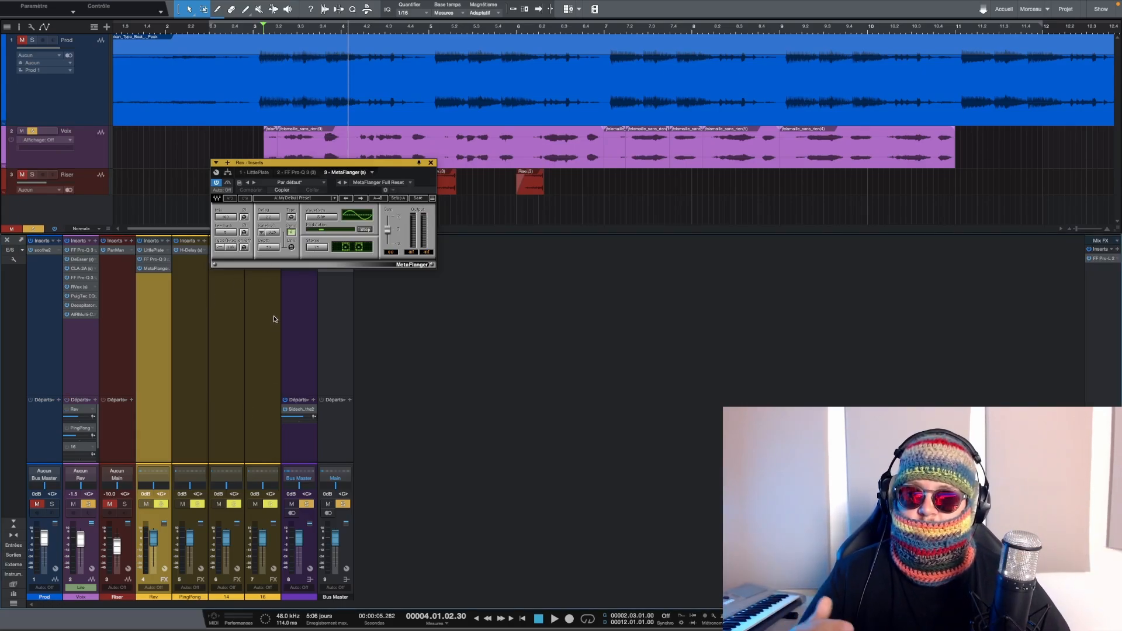
key(space)
click(140, 268)
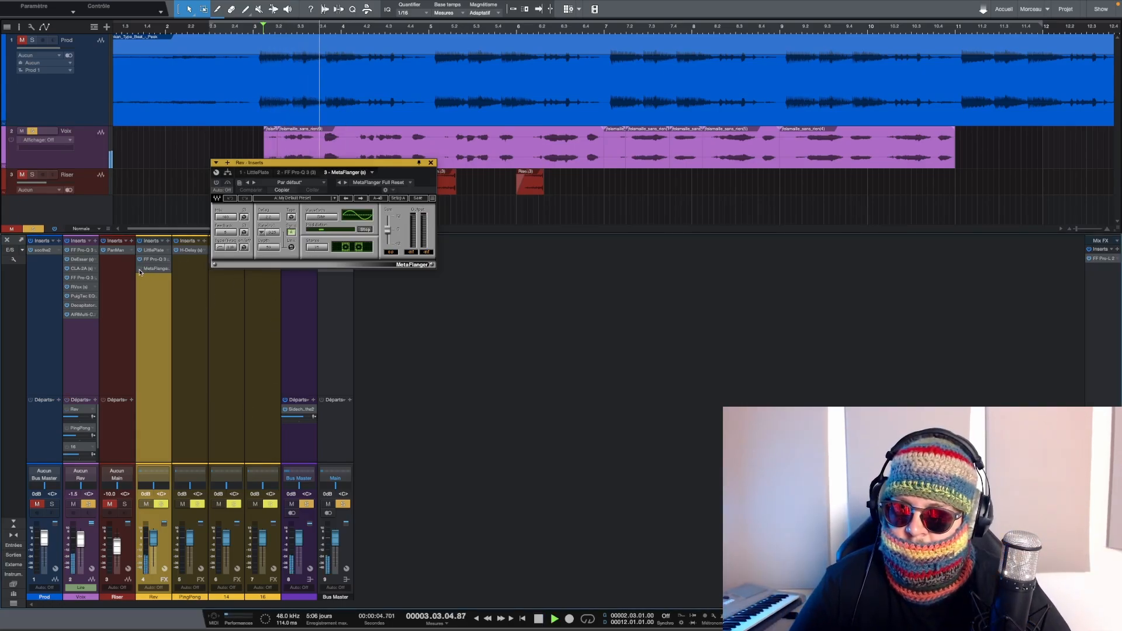
click(140, 268)
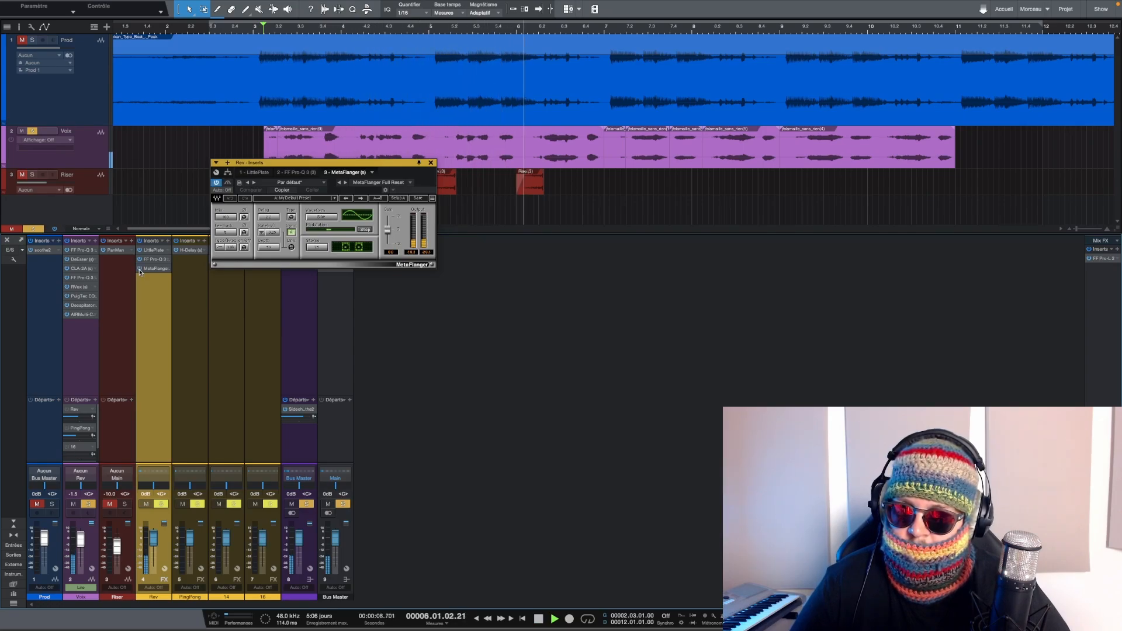
key(space)
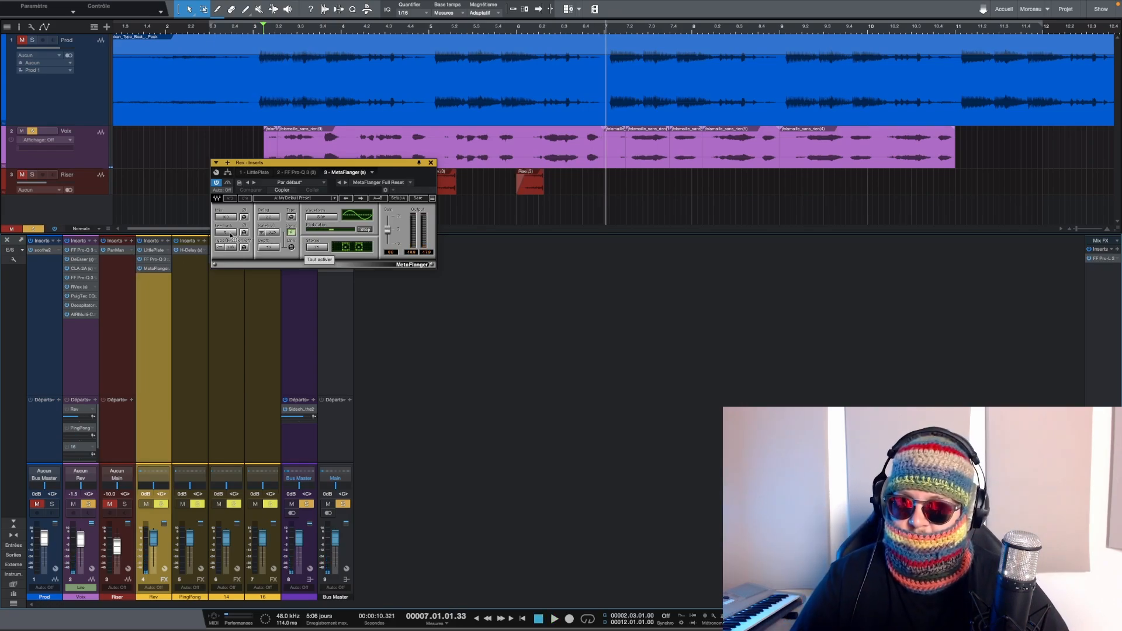
Try different Feedback and Stereo amounts in the MetaFlanger while the vocal plays
drag(230, 235, 230, 228)
key(space)
drag(308, 245, 317, 266)
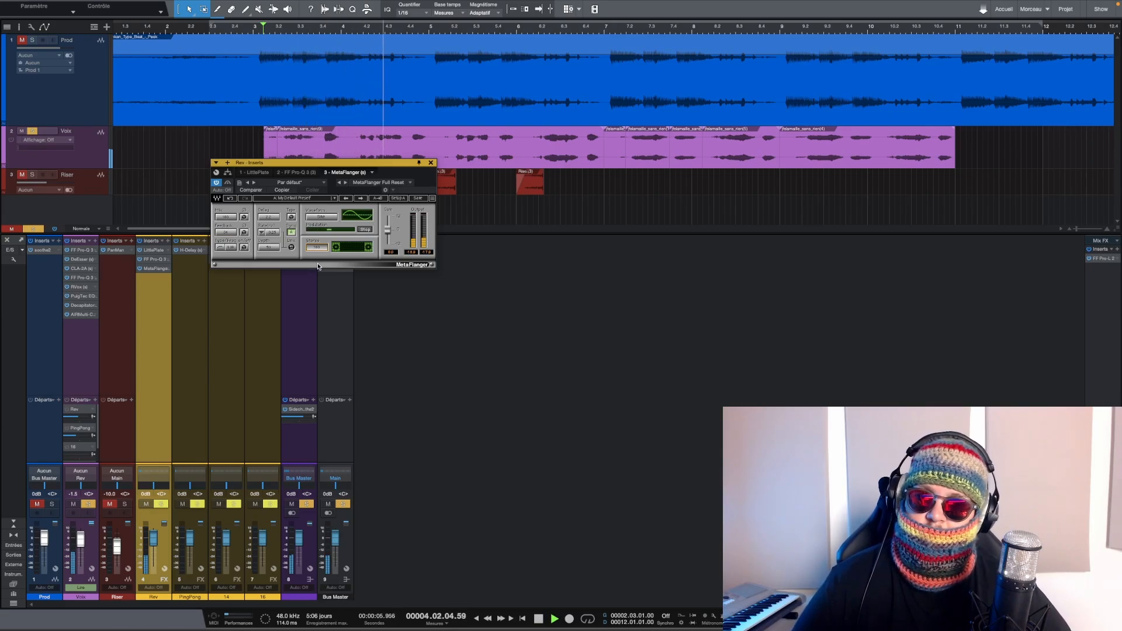
Set the MetaFlanger's Feedback to 10 and stop playback
click(230, 232)
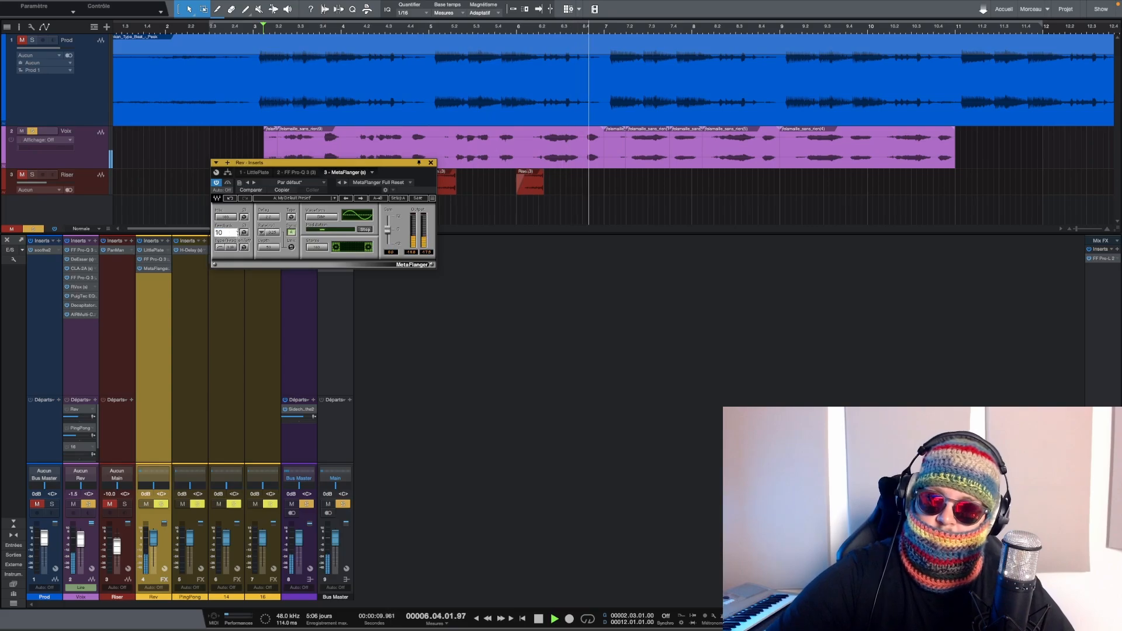
text(10)
key(Return)
key(space)
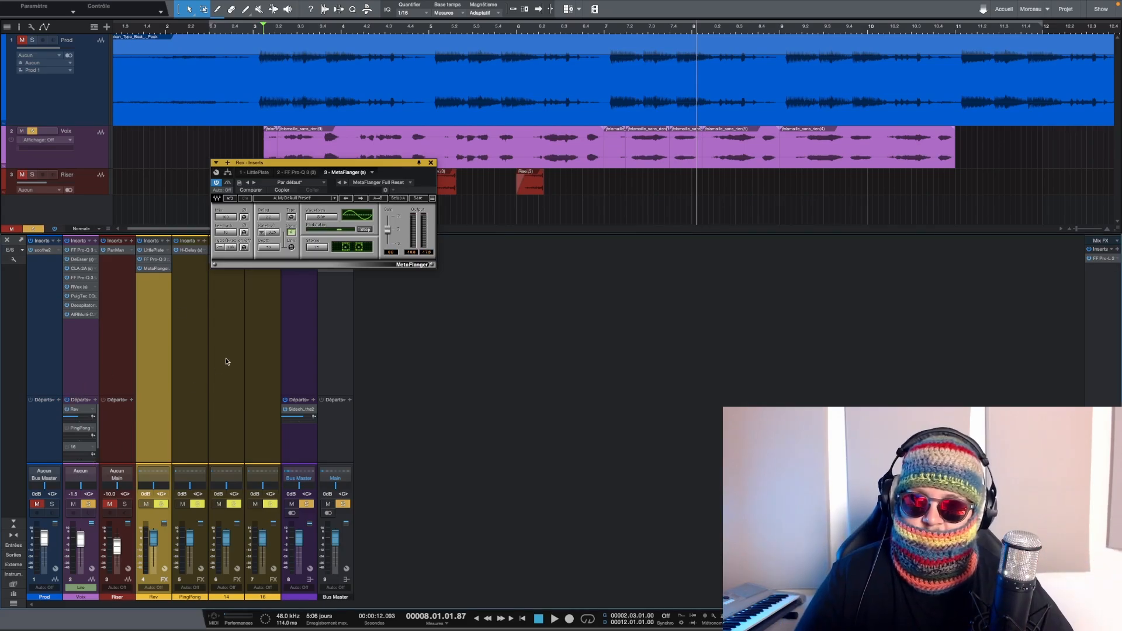
Play the vocal and unmute the Prod track to hear the reverb within the instrumental
key(space)
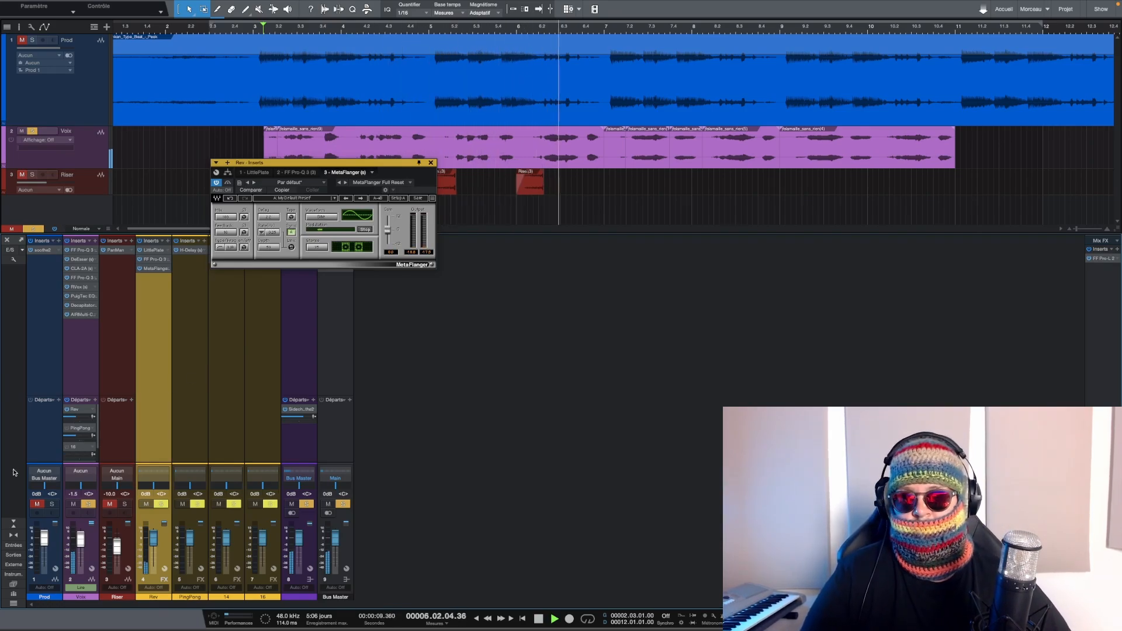
click(35, 504)
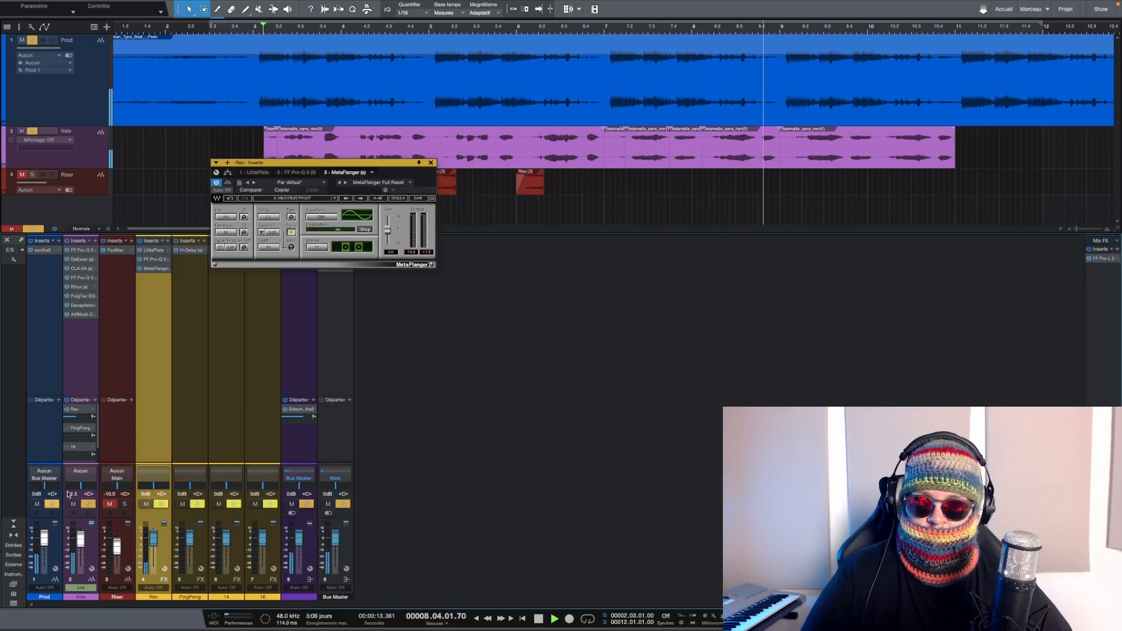
Close the MetaFlanger and play the vocal to compare it without and with the Rev send
click(431, 163)
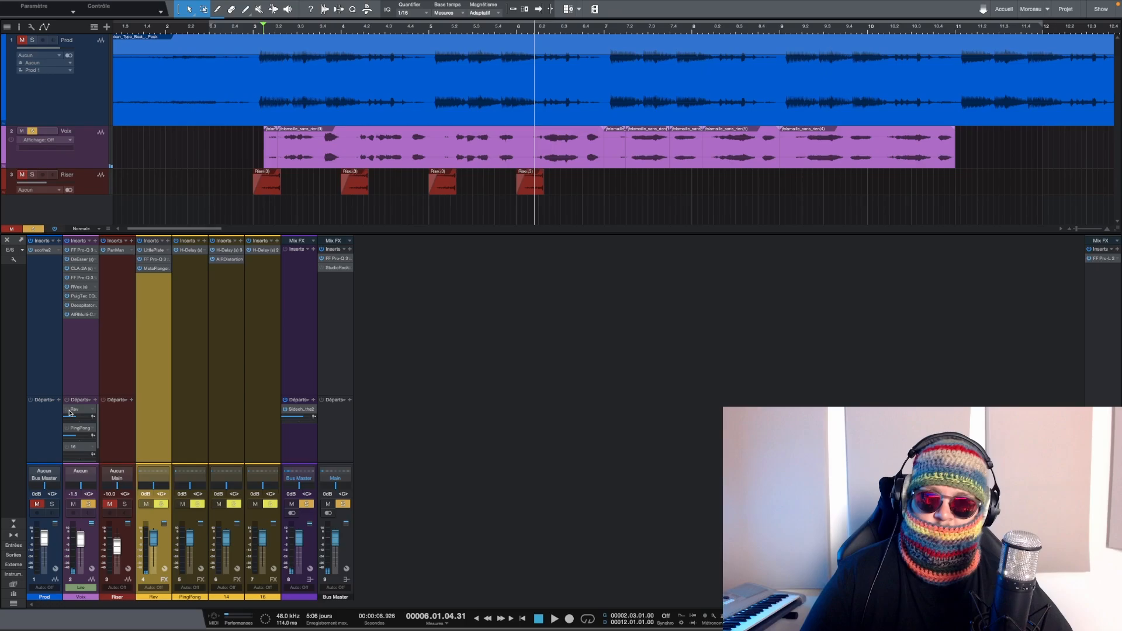
key(space)
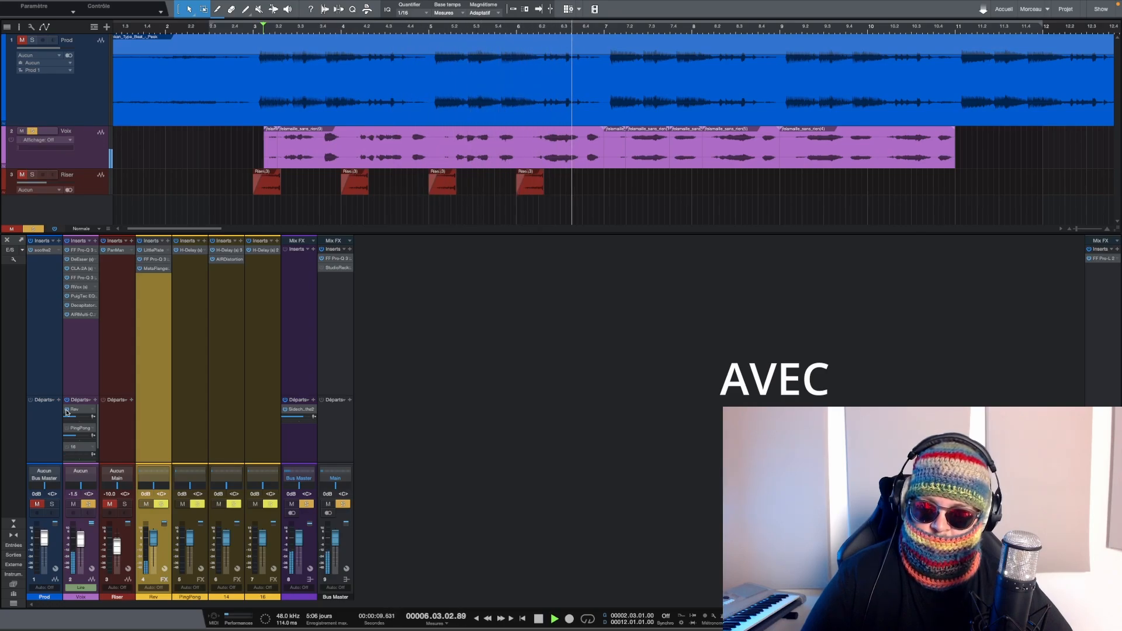
key(space)
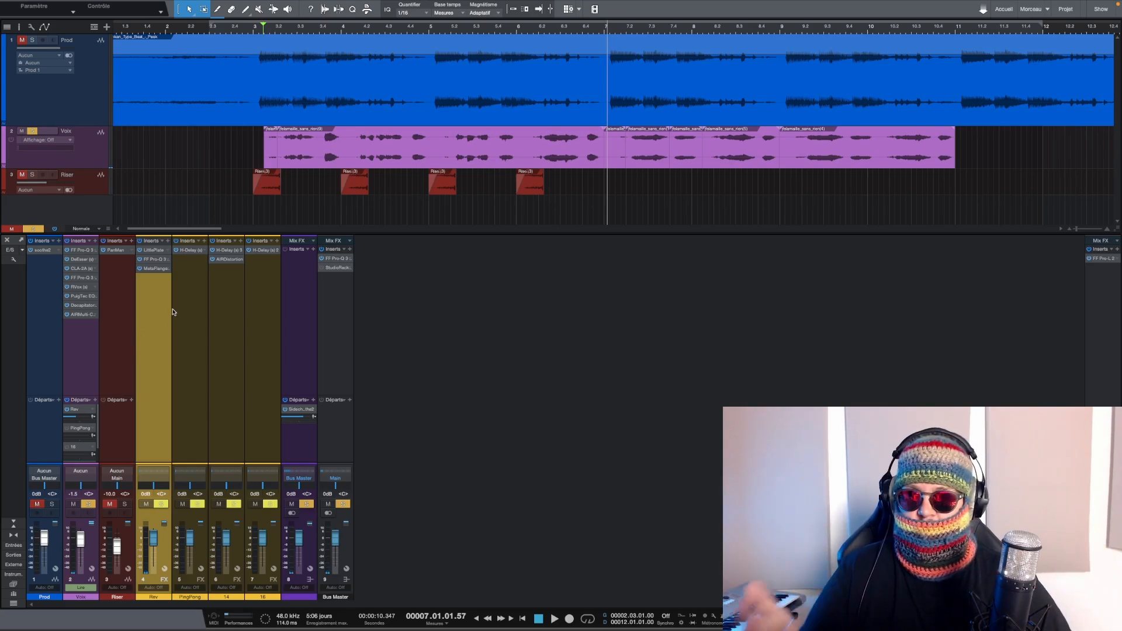
Open the PingPong channel's H-Delay and examine its 1/4 ping-pong delay, feedback and filter settings
click(190, 298)
click(188, 250)
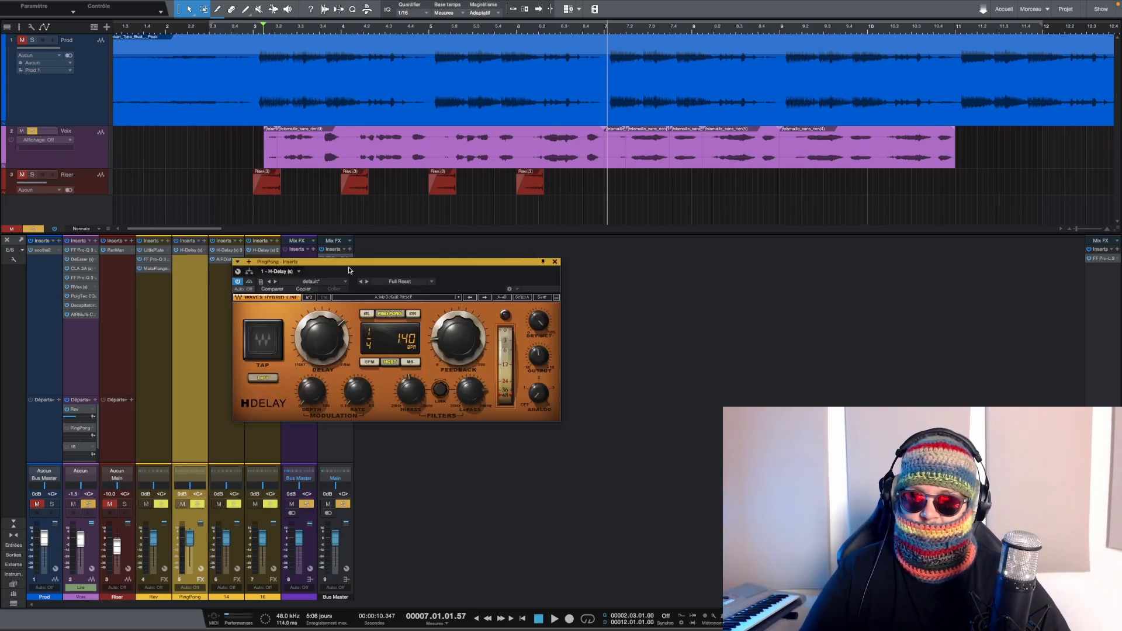
drag(357, 263, 314, 220)
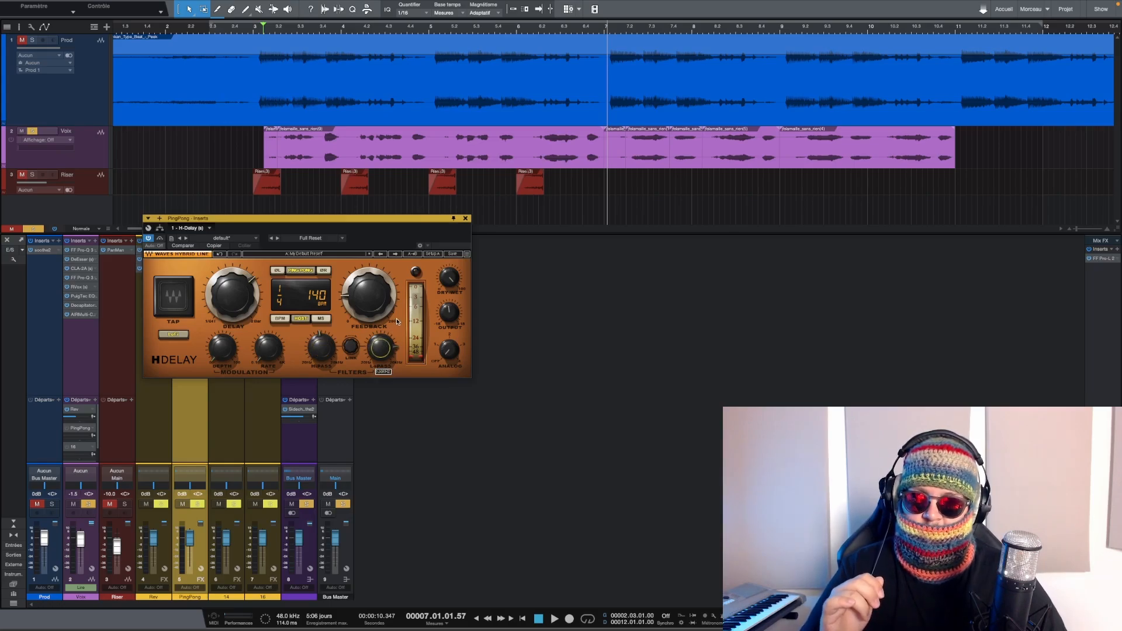
mouse_move(399, 323)
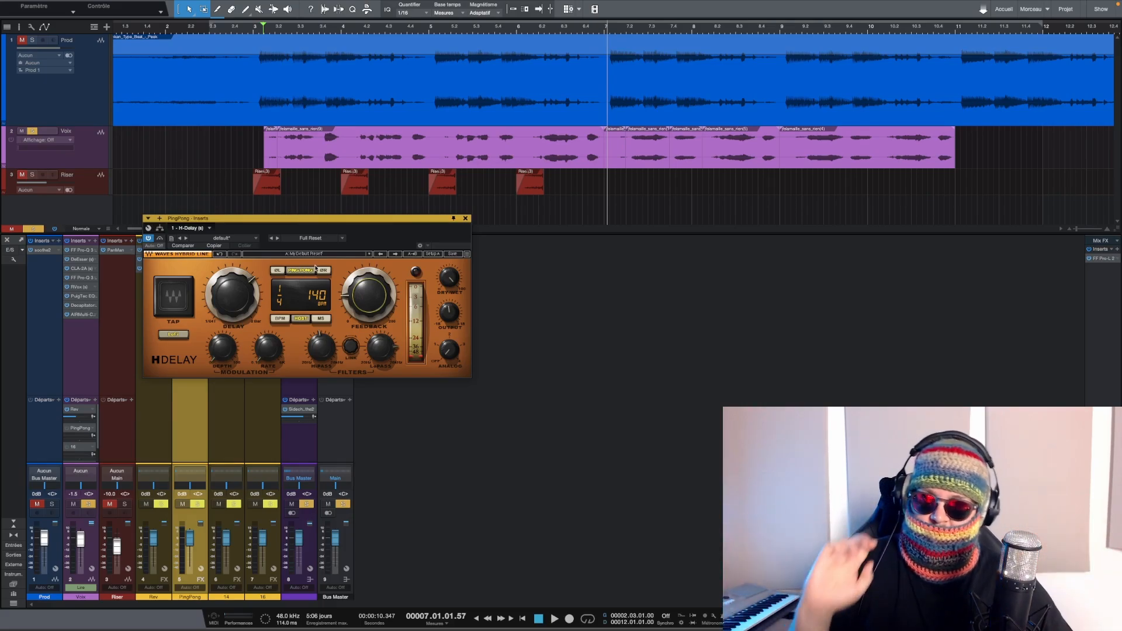
Play the vocal and try a different Output level in the PingPong channel's H-Delay, undoing the change
key(space)
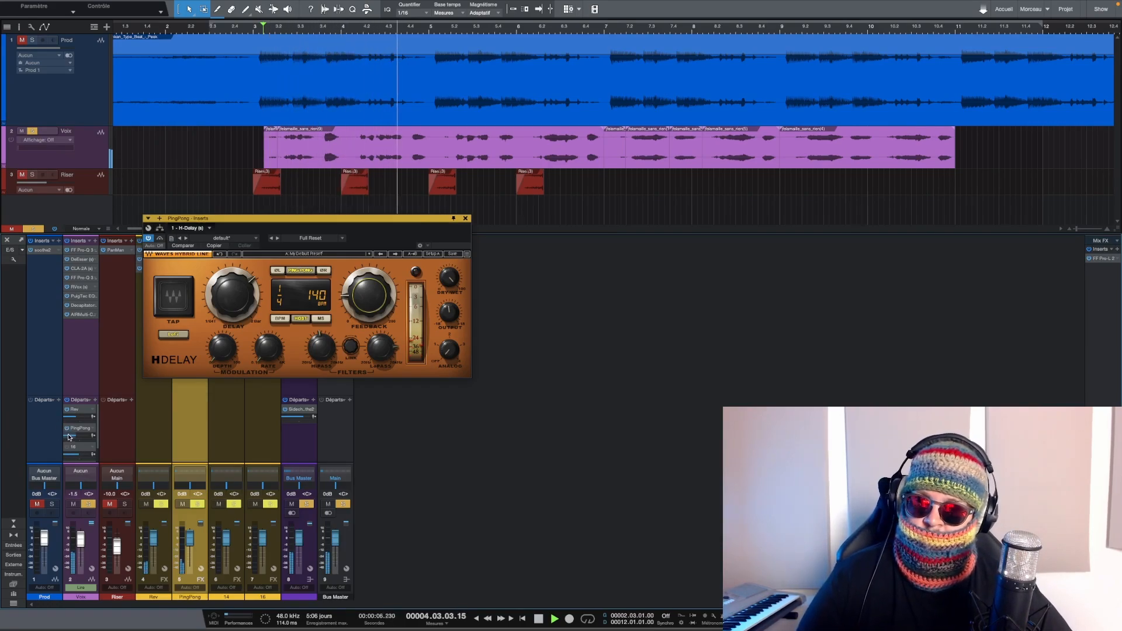
drag(452, 314, 452, 298)
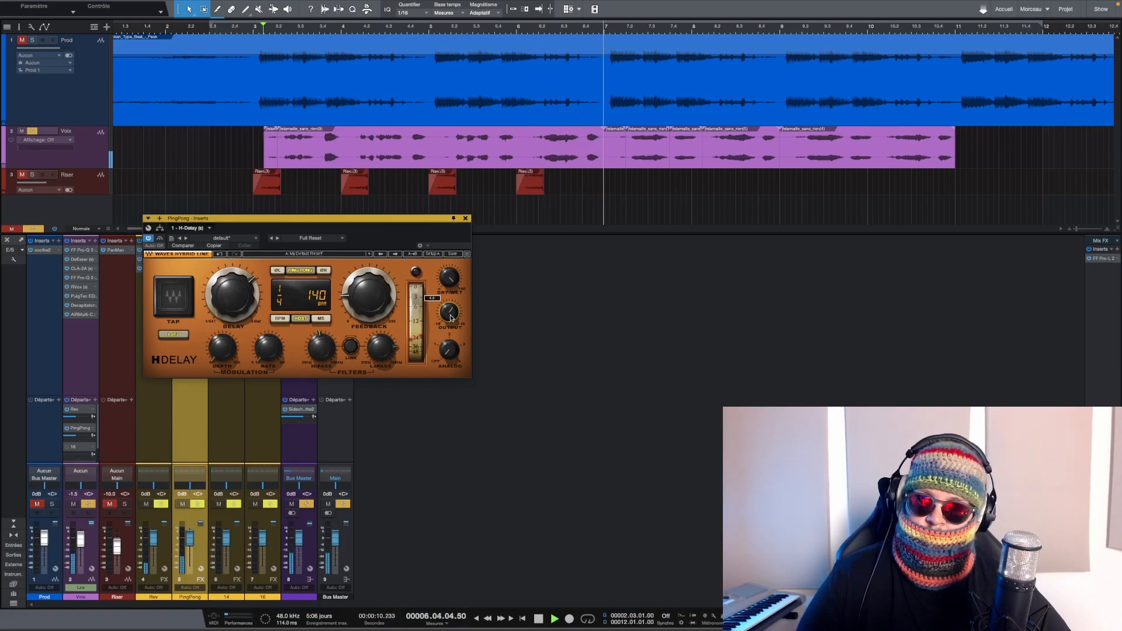
key(space)
key(super+z)
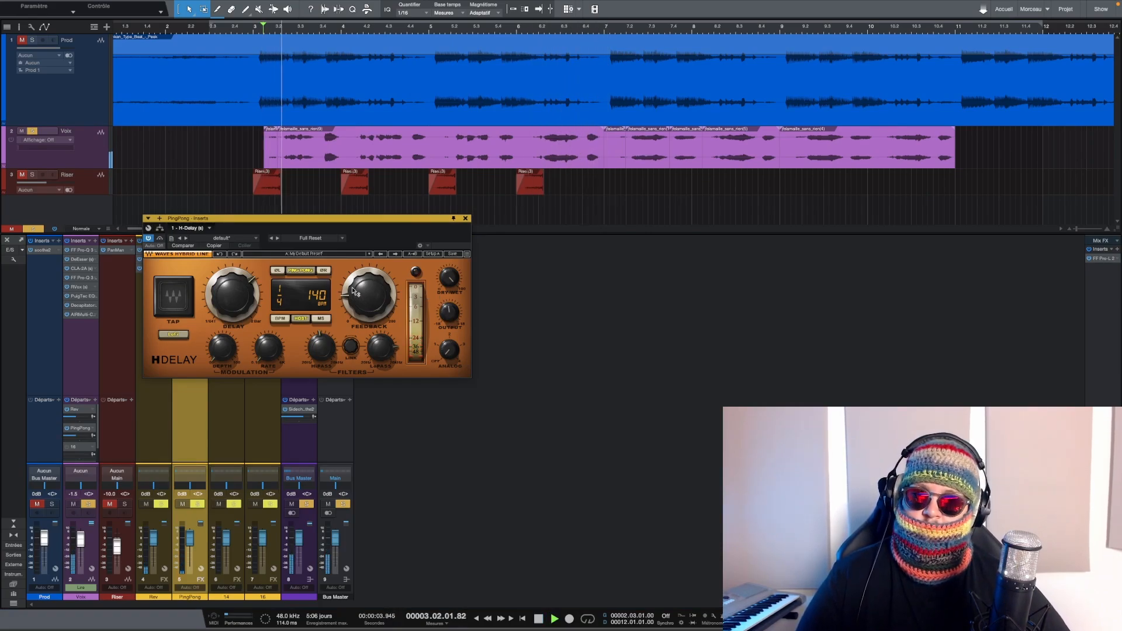
Close the H-Delay and play the vocal to compare it without and with the Voix track's sends
click(466, 219)
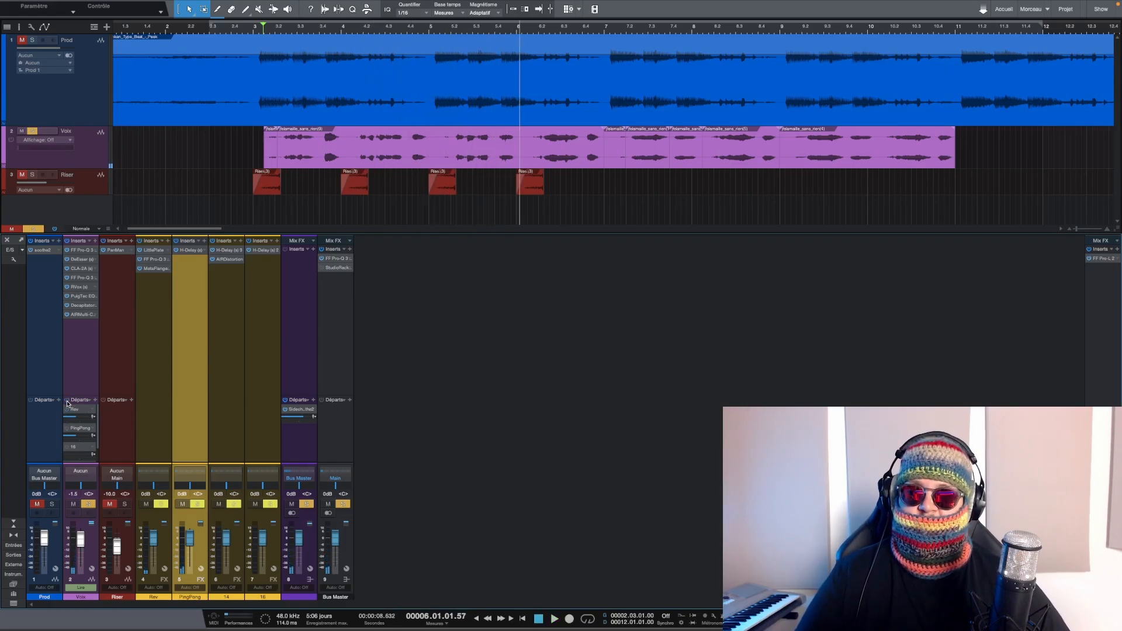
key(space)
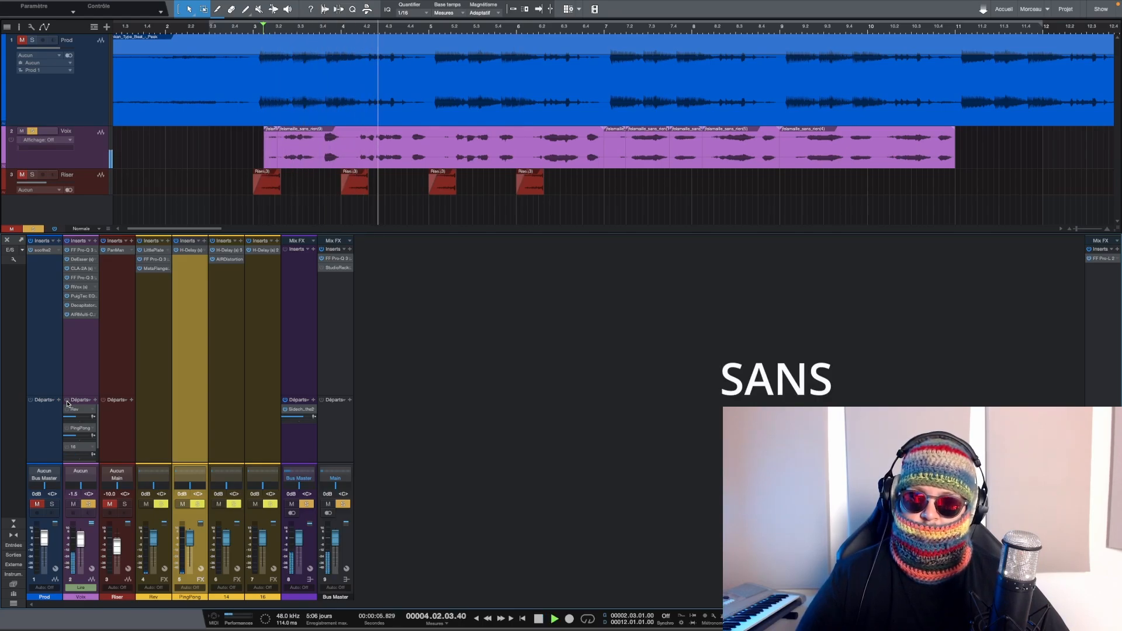
key(space)
click(68, 401)
key(space)
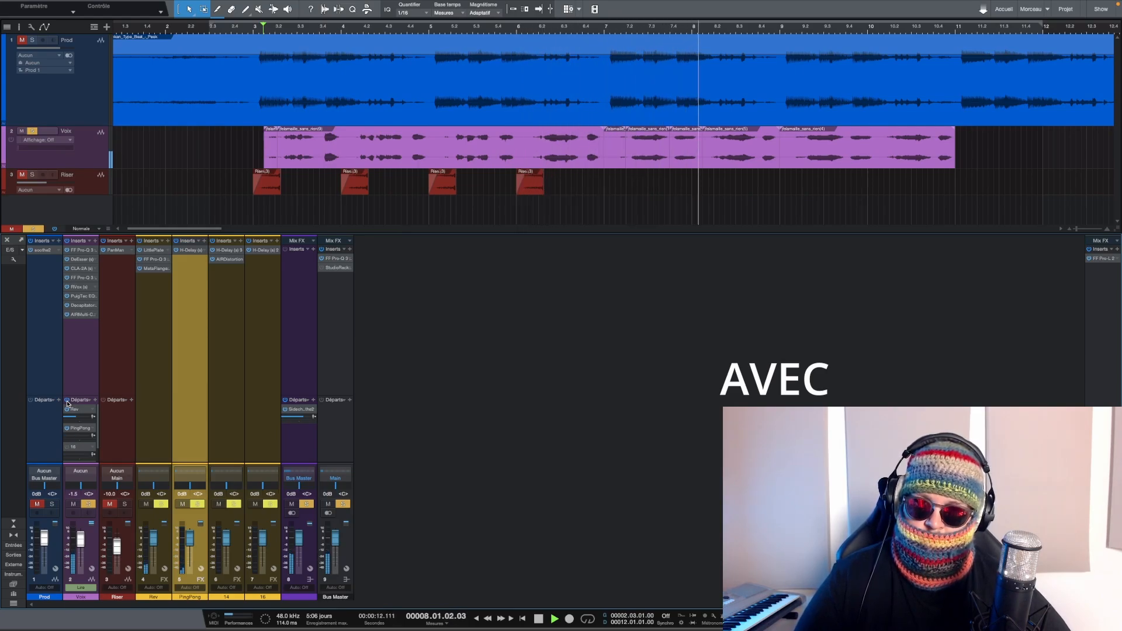
key(space)
Show the PingPong send's level automation on the Voix track, and switch the automation display off again
click(44, 141)
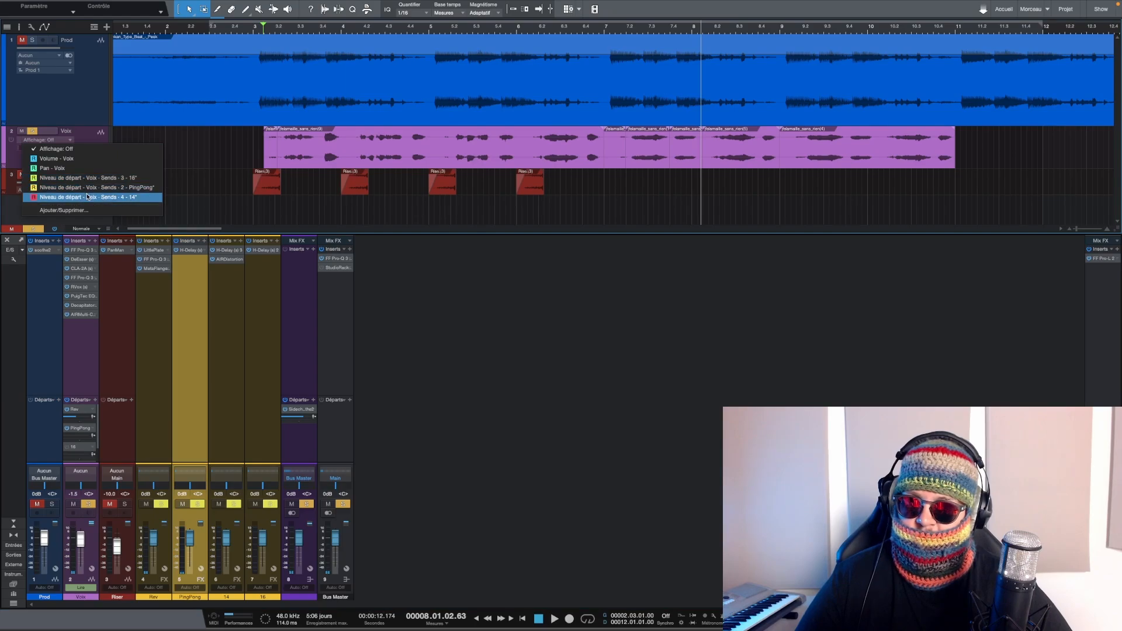
click(87, 193)
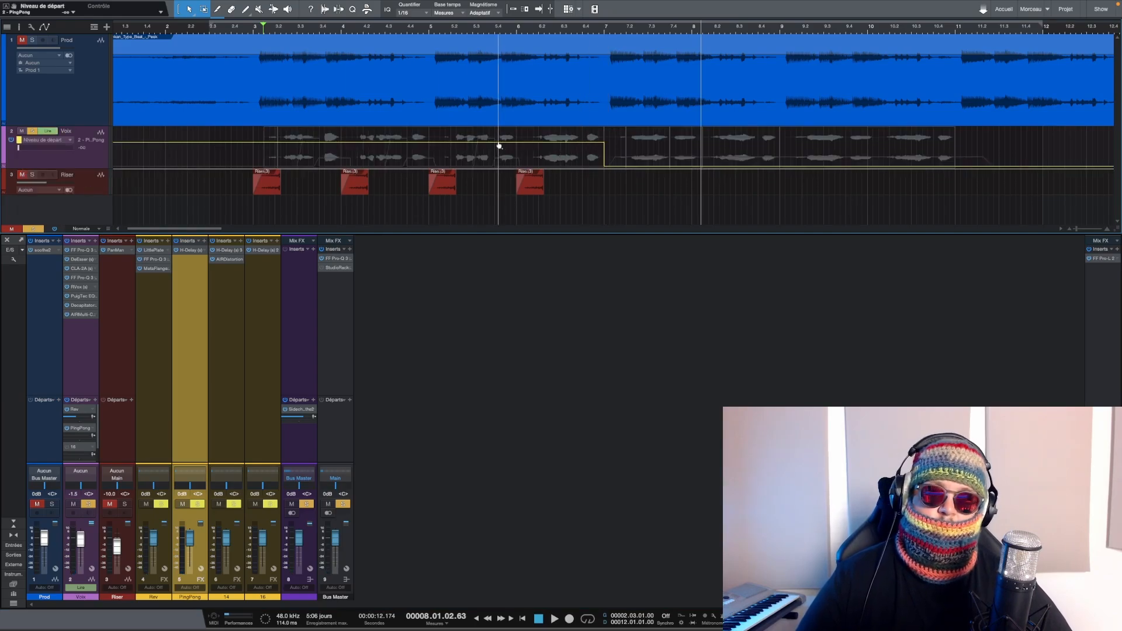
click(55, 141)
click(53, 148)
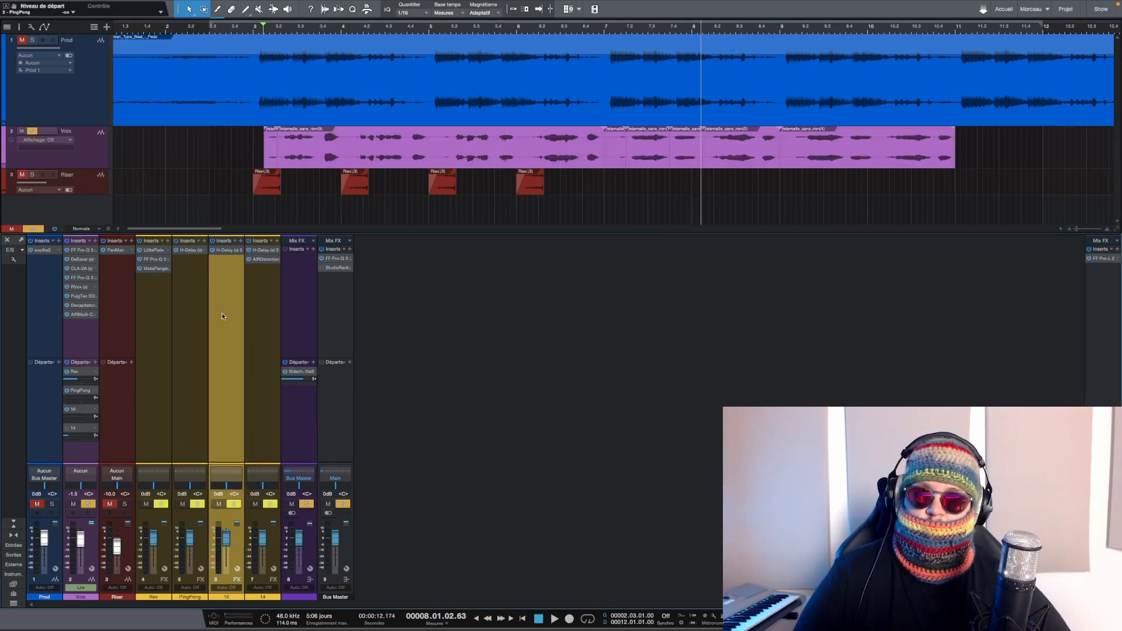
Open the 16 channel's H-Delay and examine its 1/16 delay settings
click(233, 250)
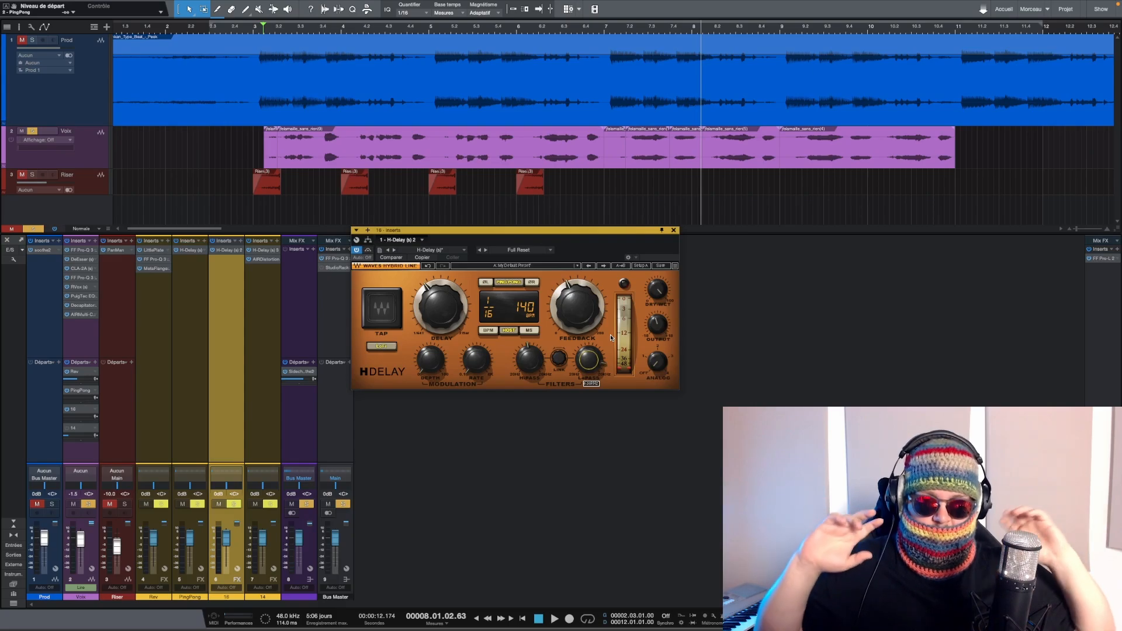
mouse_move(577, 317)
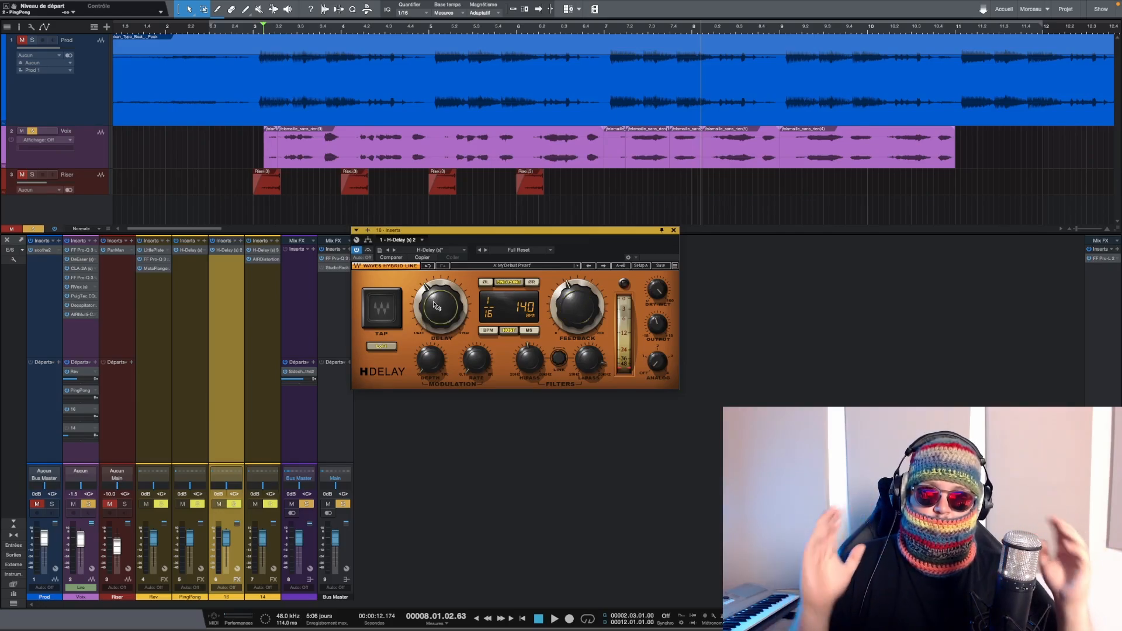
Display the 16 send's level automation on the Voix track and close the Multi-Chorus window
right_click(80, 417)
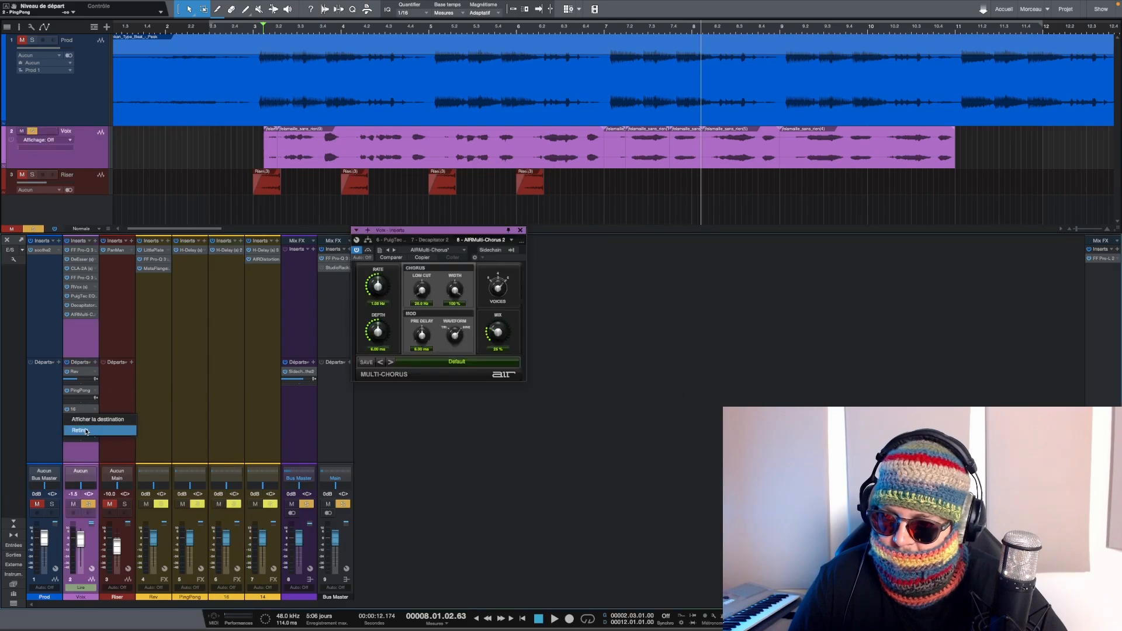
click(82, 430)
click(521, 231)
mouse_move(318, 29)
mouse_down()
mouse_move(734, 34)
mouse_move(297, 103)
mouse_move(255, 100)
mouse_up()
scroll(301, 30, down, 1)
scroll(301, 31, down, 3)
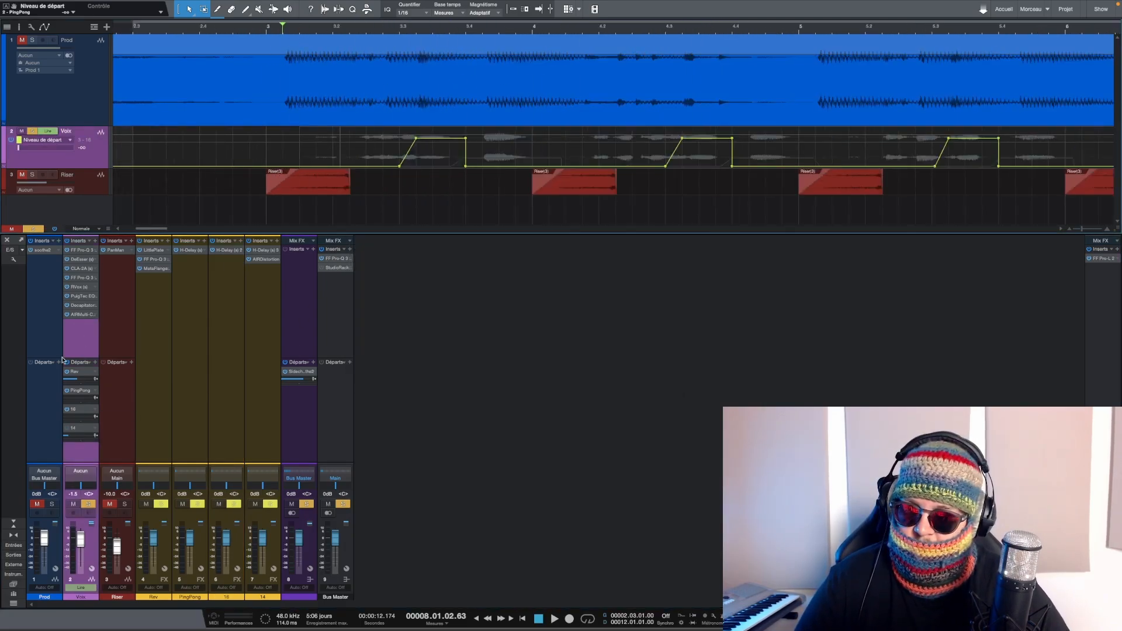
Disable the Voix track's Rev, PingPong and 14 sends and play the vocal to hear the 16 delay alone
click(69, 363)
key(space)
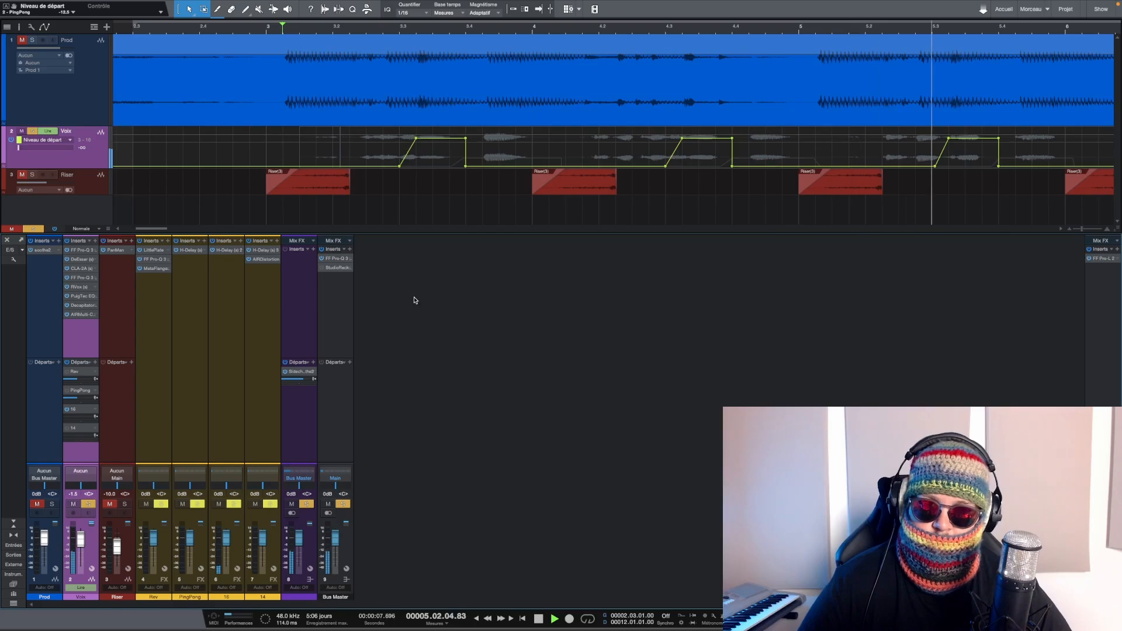
scroll(476, 29, down, 3)
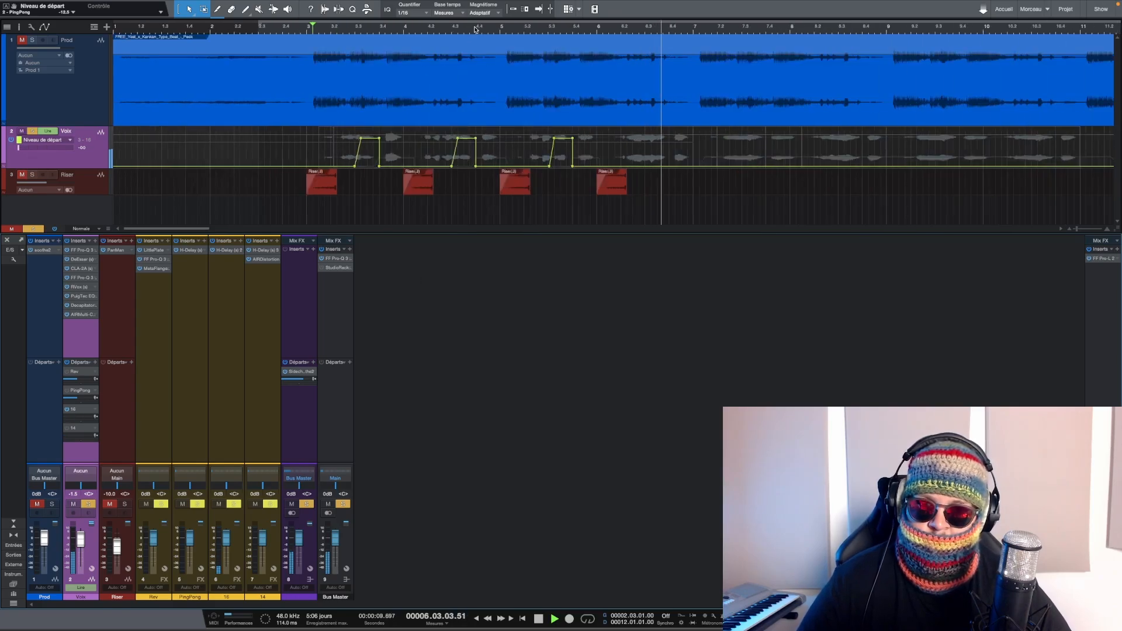
key(space)
scroll(462, 31, up, 1)
key(space)
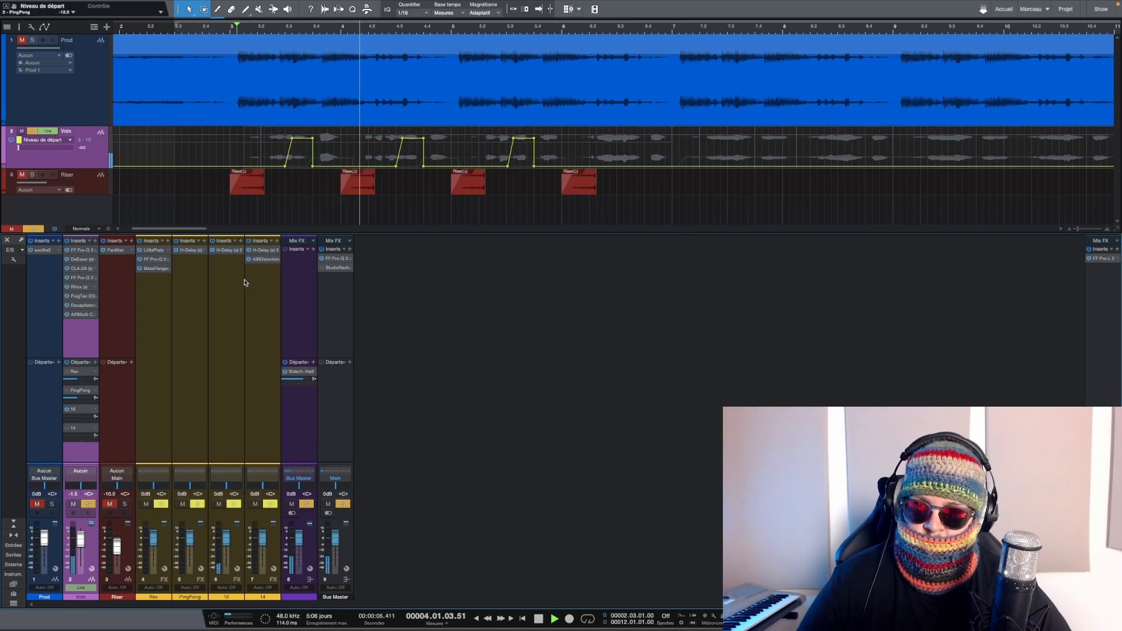
Open the 16 channel's H-Delay and listen to the vocal through its 1/16 delay
double_click(229, 250)
key(space)
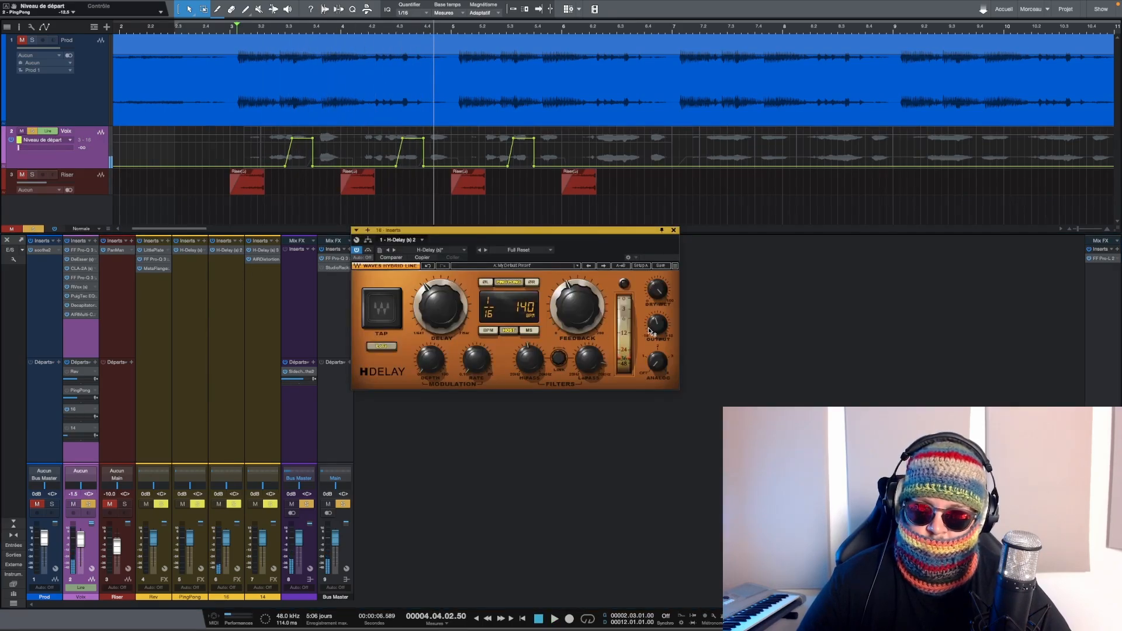
key(space)
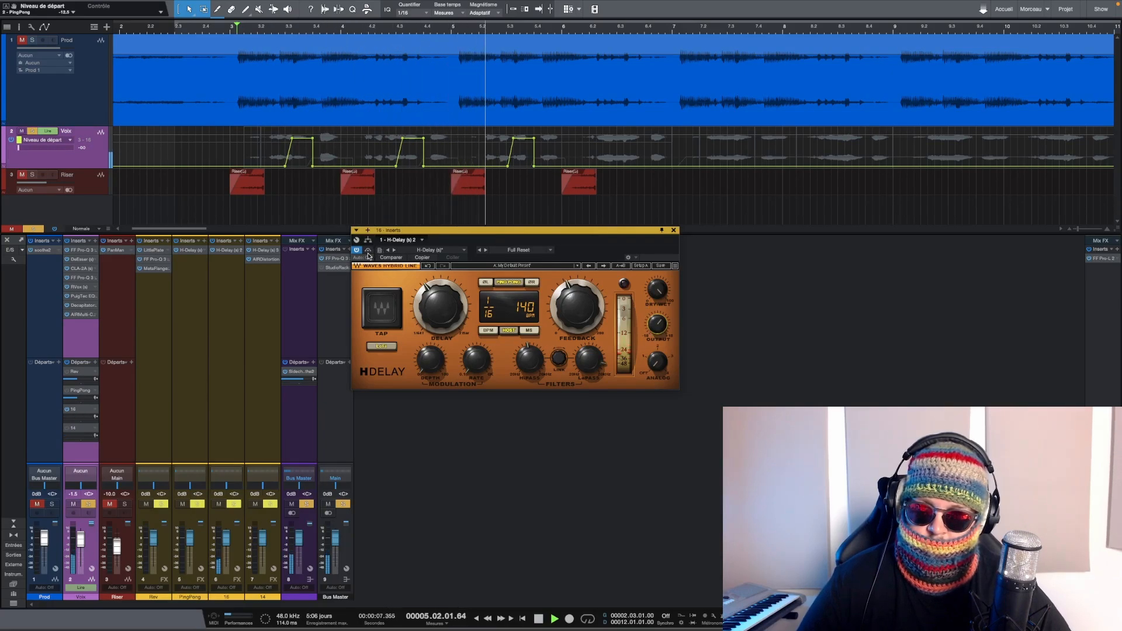
key(space)
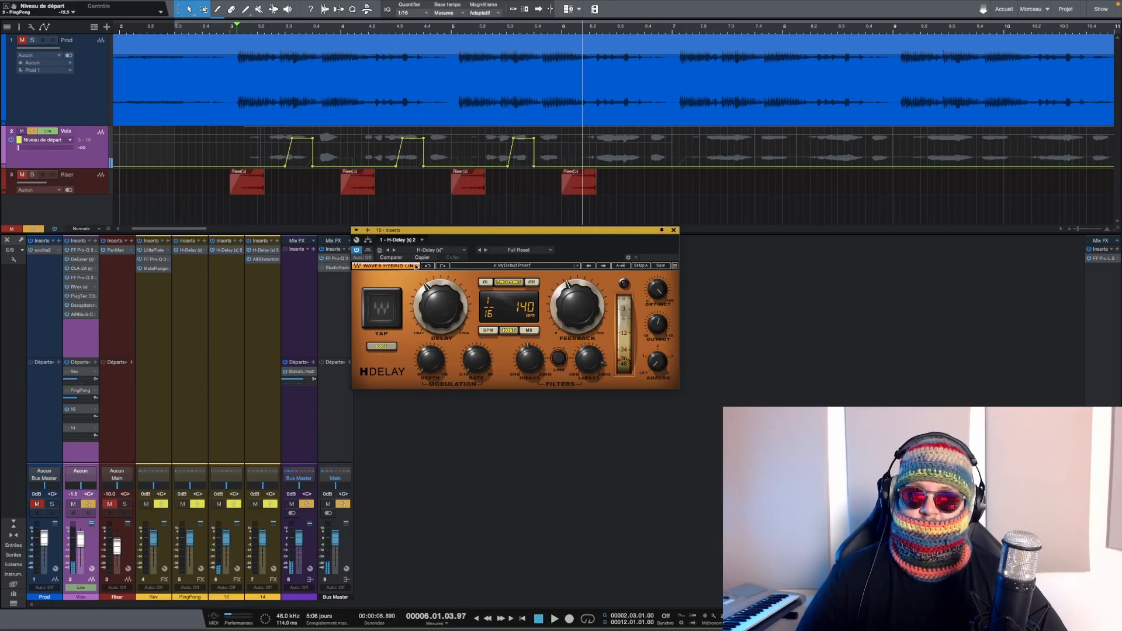
Close the H-Delay and play the vocal with the Rev, PingPong and 16 sends active
click(673, 229)
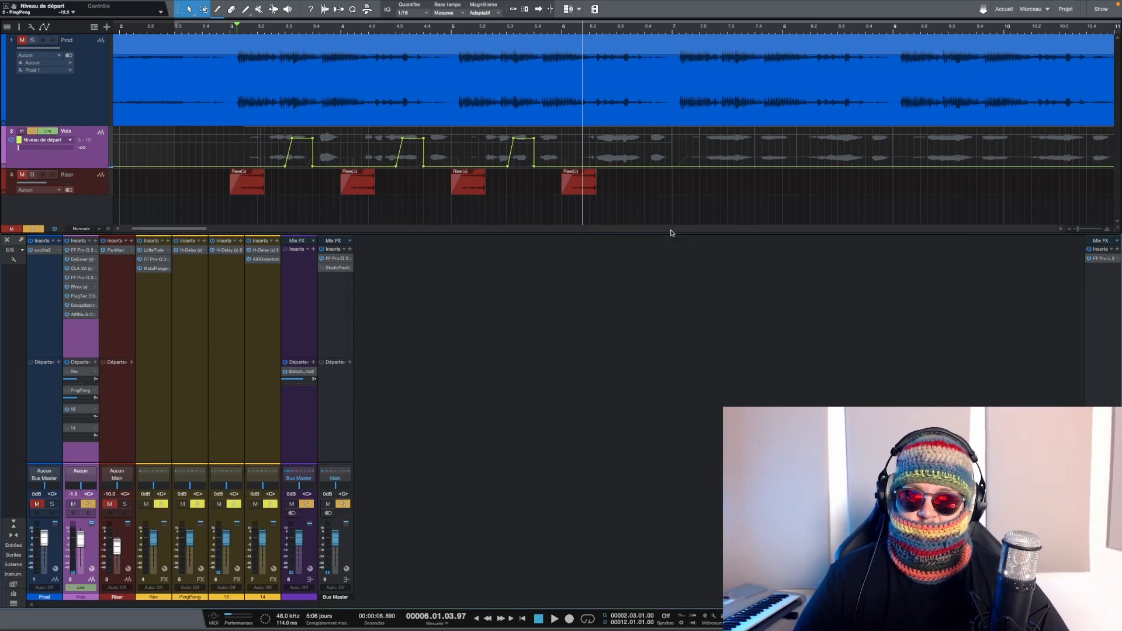
key(space)
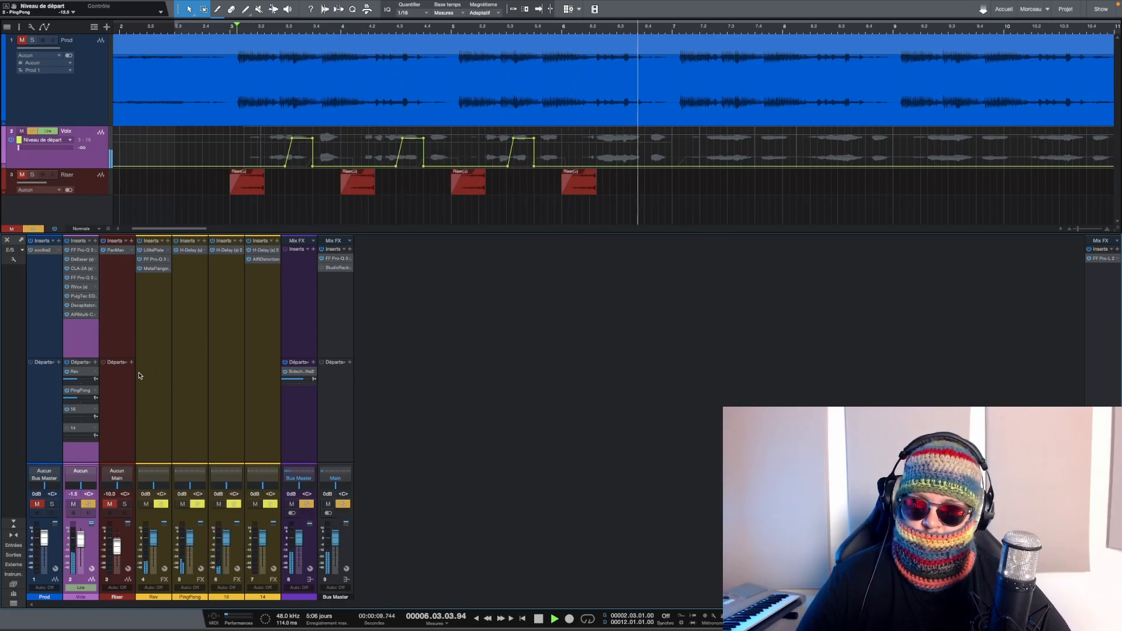
key(space)
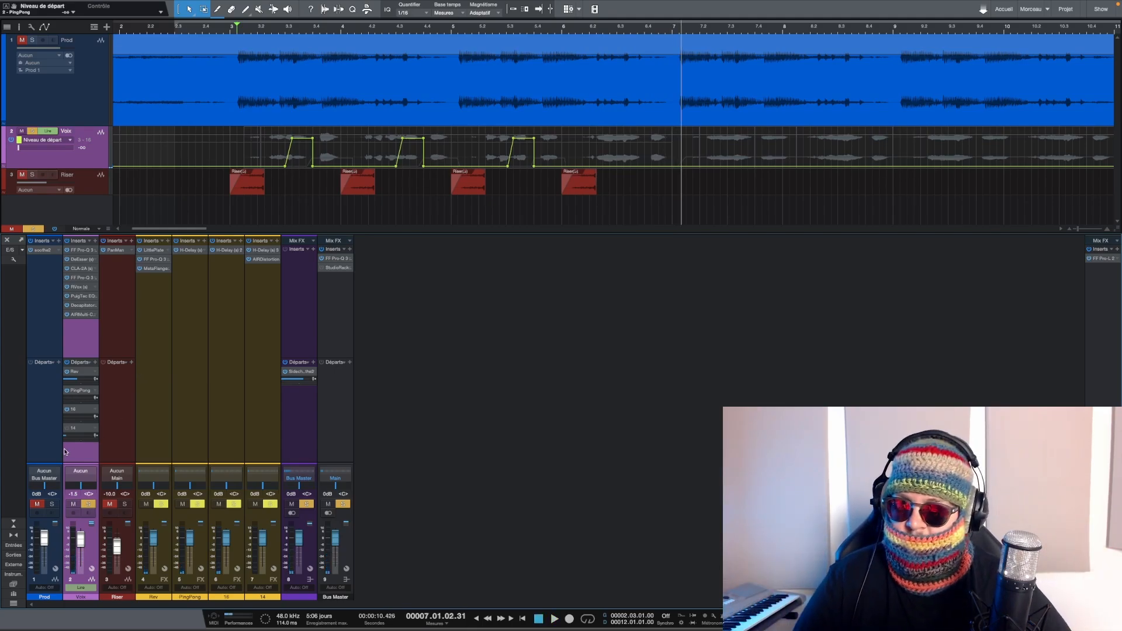
Examine the 14 channel's H-Delay and AIR Distortion settings and the 14 send's level automation on the Voix track
click(263, 250)
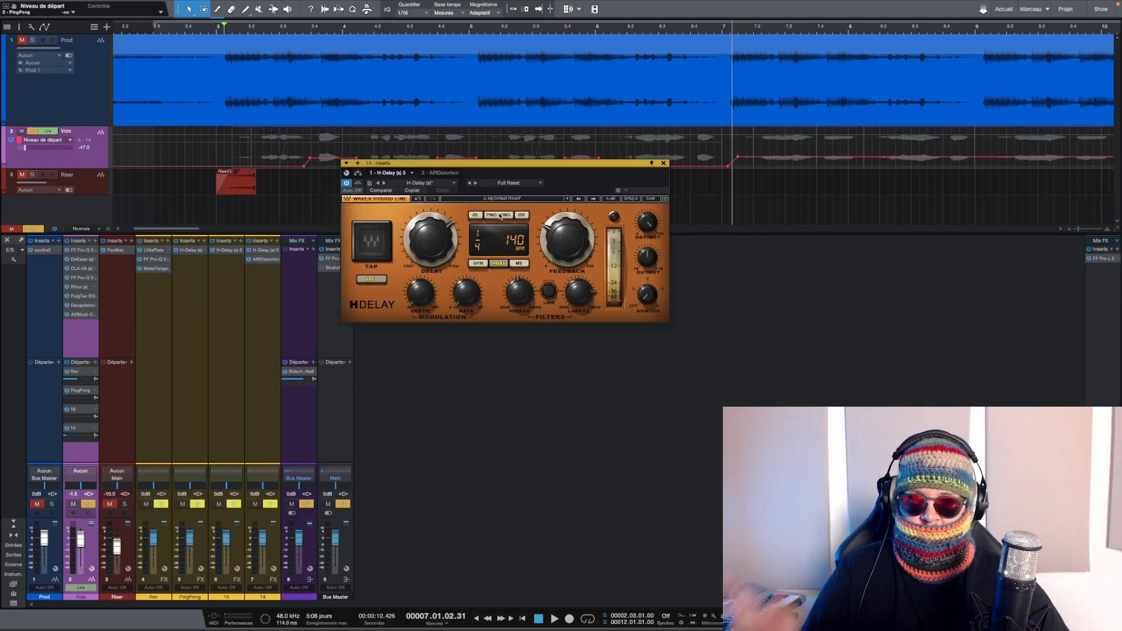
click(270, 263)
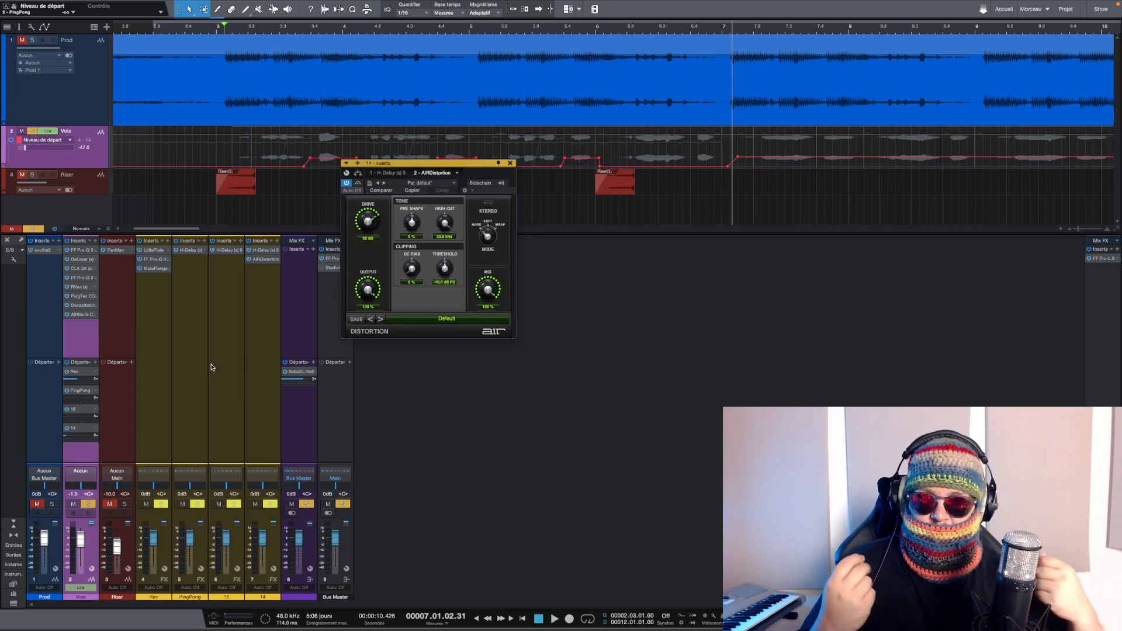
scroll(311, 30, up, 5)
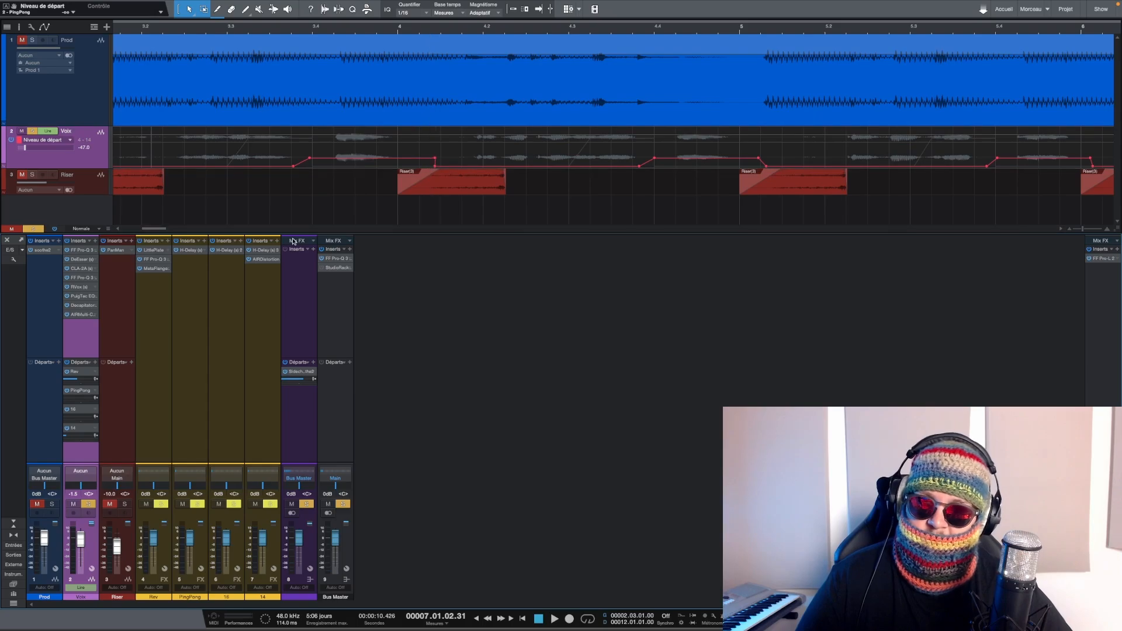
click(264, 261)
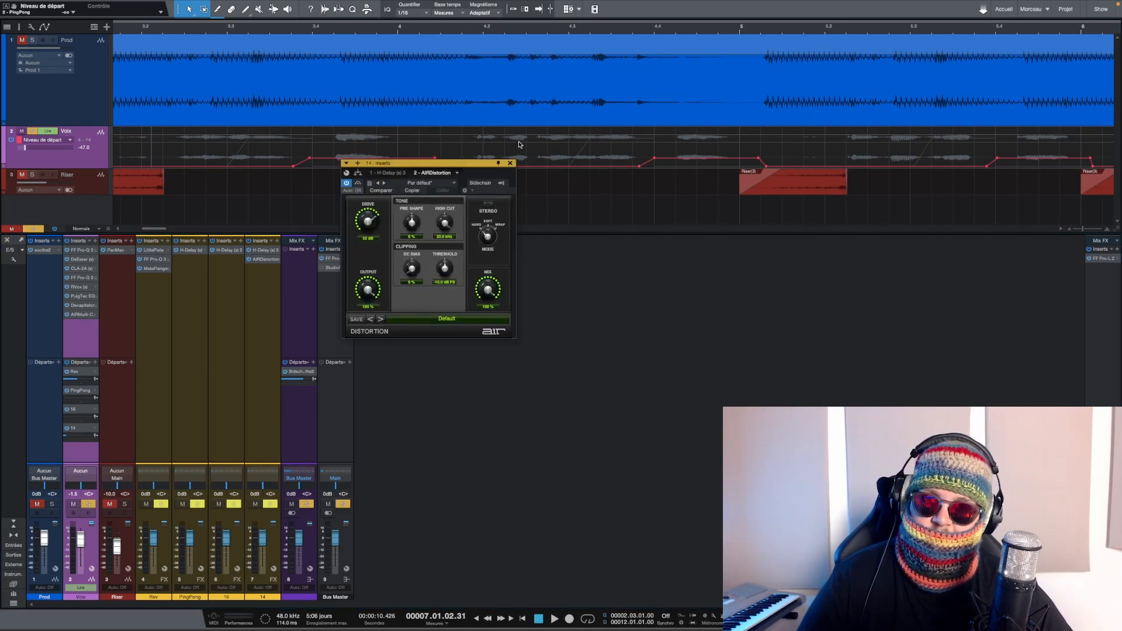
click(510, 163)
Play the vocal with only the 14 send active to hear its automated, distorted delay
scroll(423, 32, down, 4)
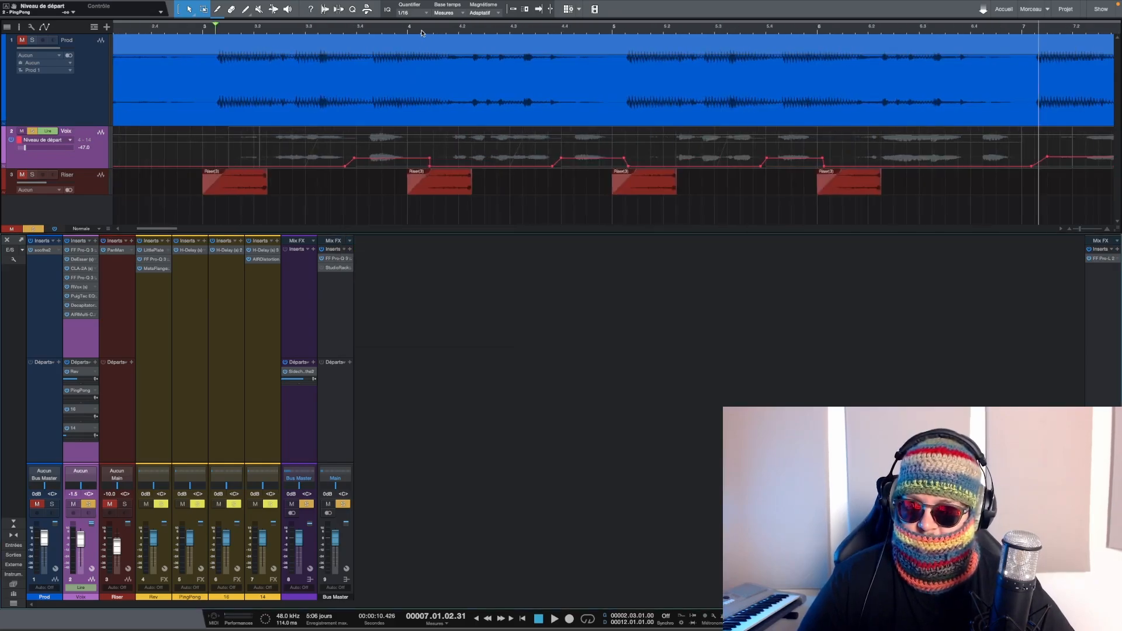
key(space)
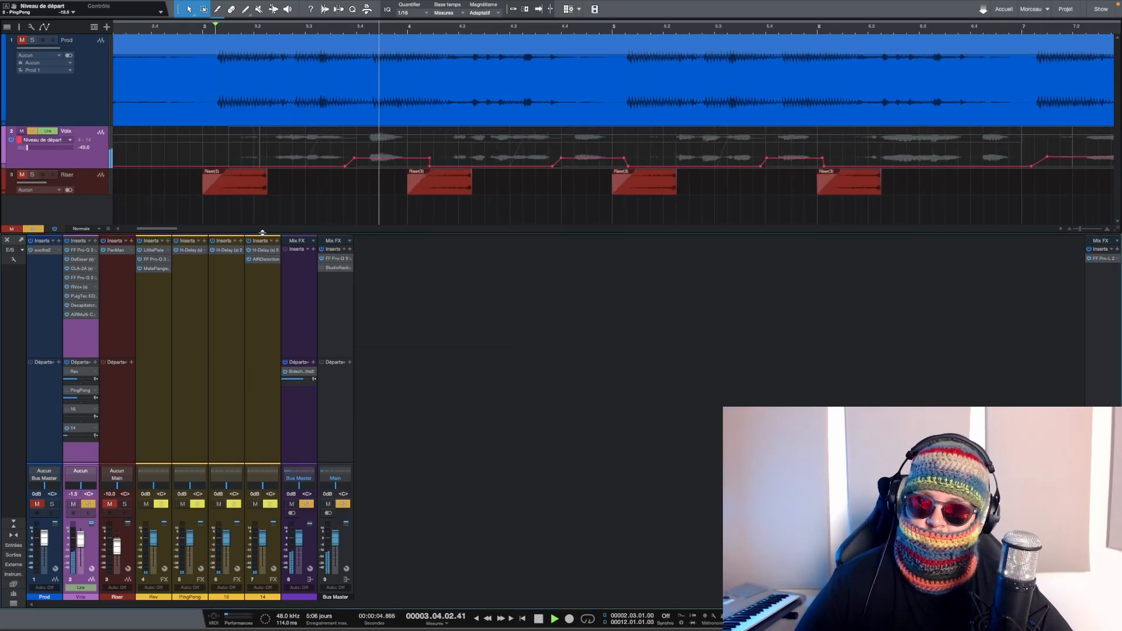
scroll(331, 31, down, 3)
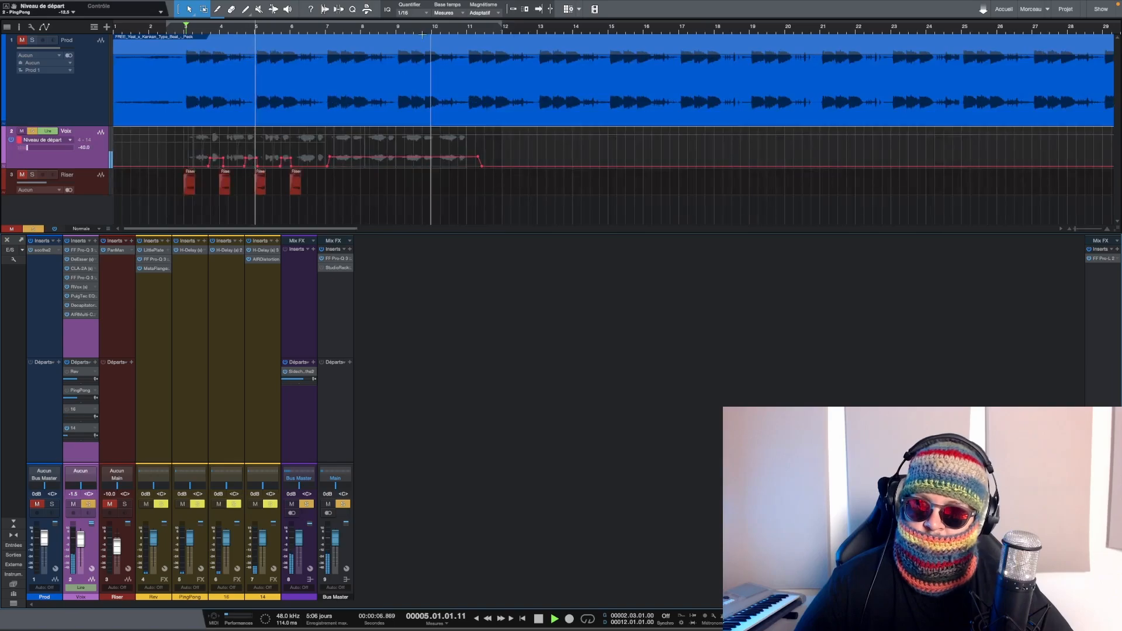
Move the playback start to bar 7 and examine the 14 send's automation over the vocal's second part
drag(331, 31, 173, 34)
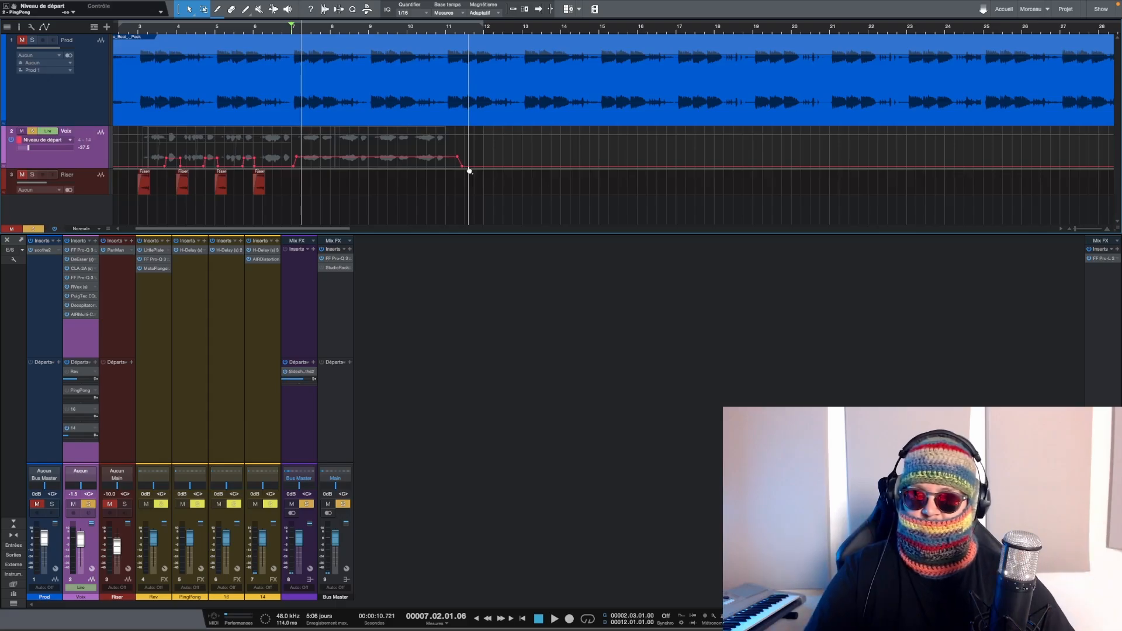
click(292, 32)
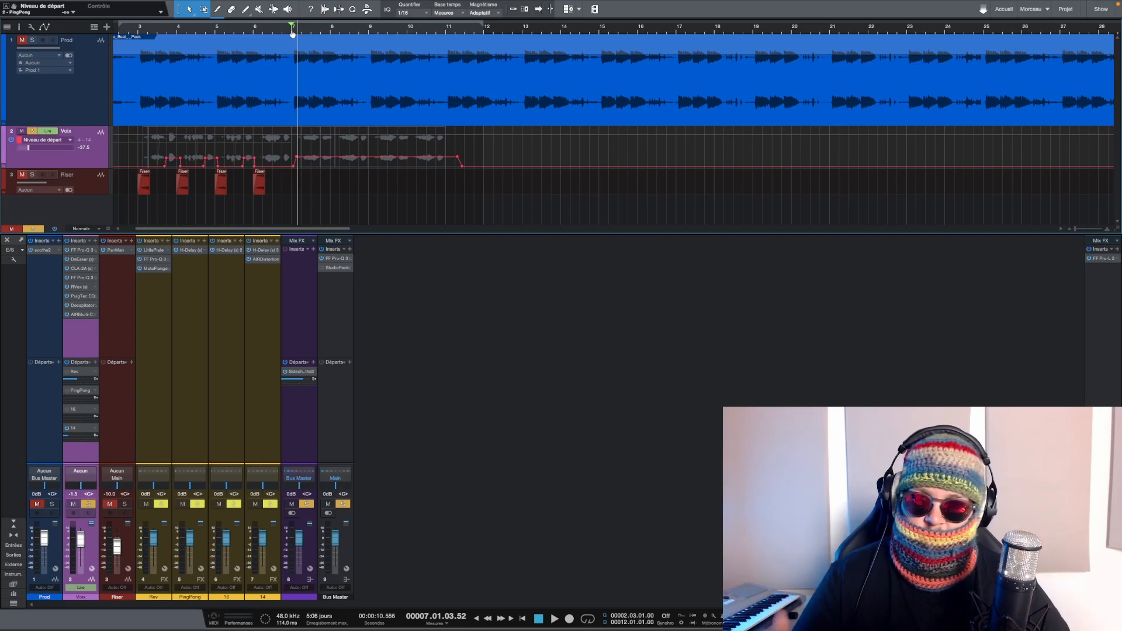
drag(299, 32, 300, 212)
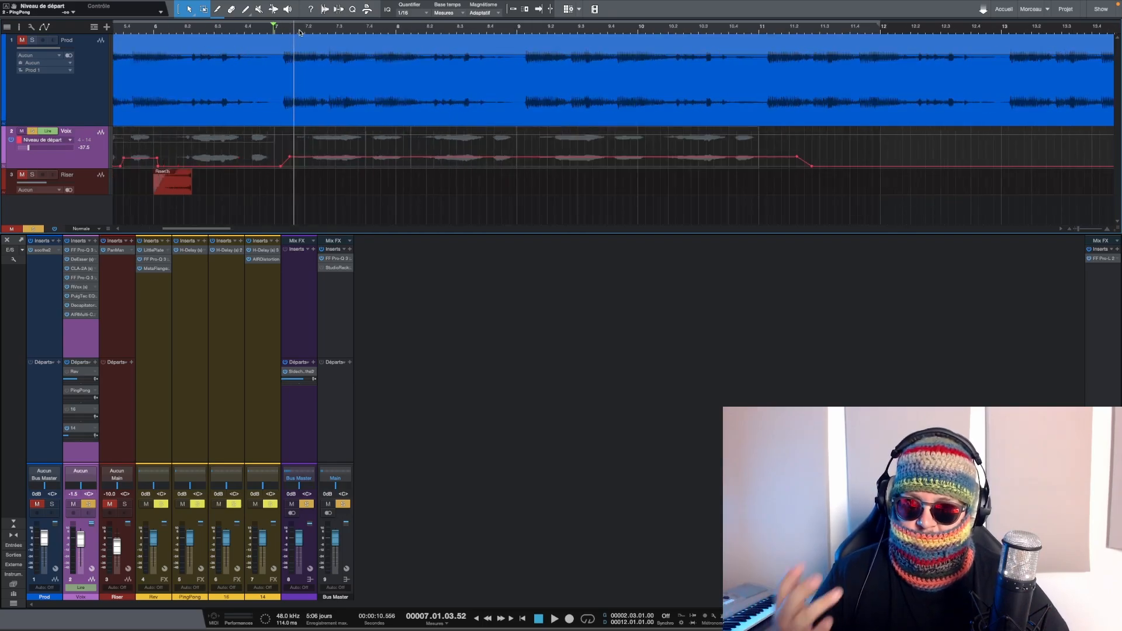
Play the vocal's second part from bar 7 with only the 14 send active and examine the 14 channel's AIR Distortion drive
key(space)
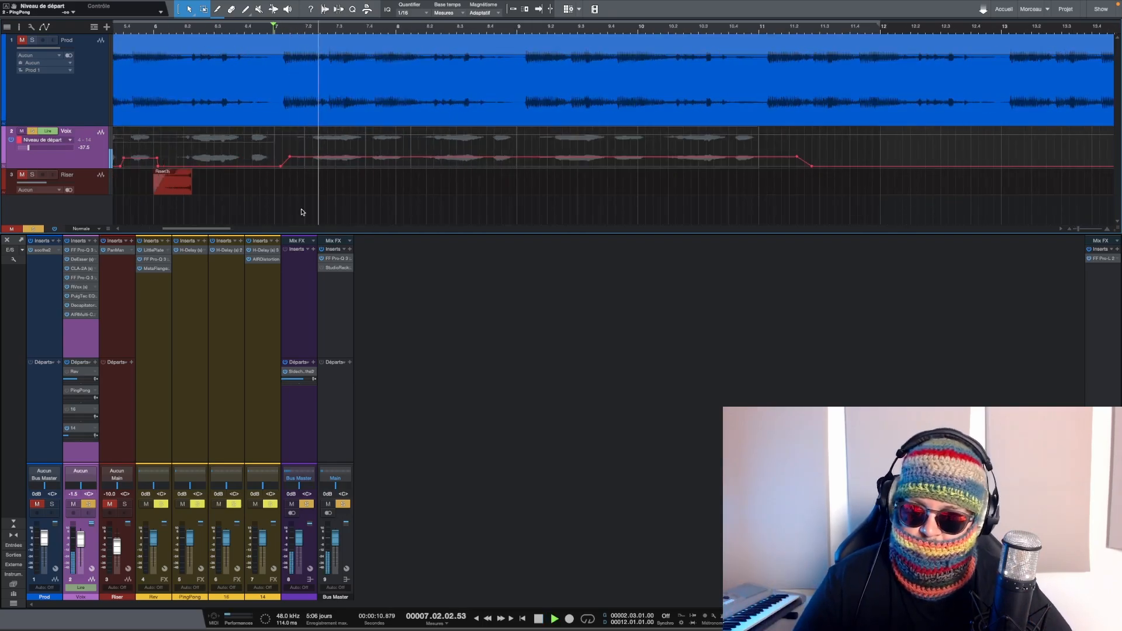
click(264, 258)
drag(369, 227, 369, 224)
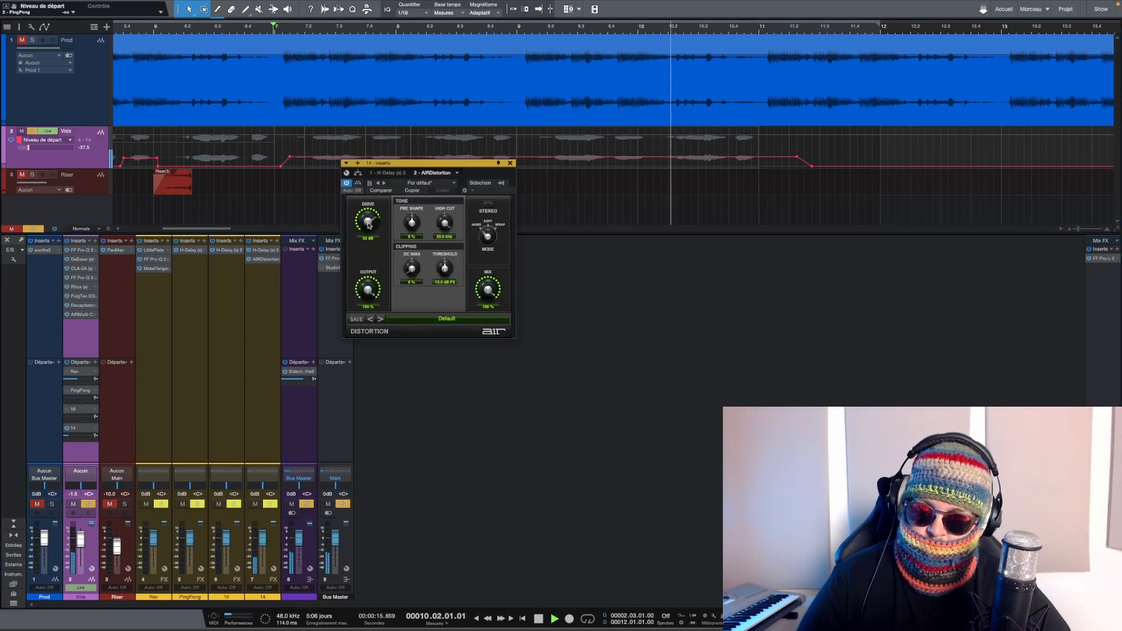
click(510, 164)
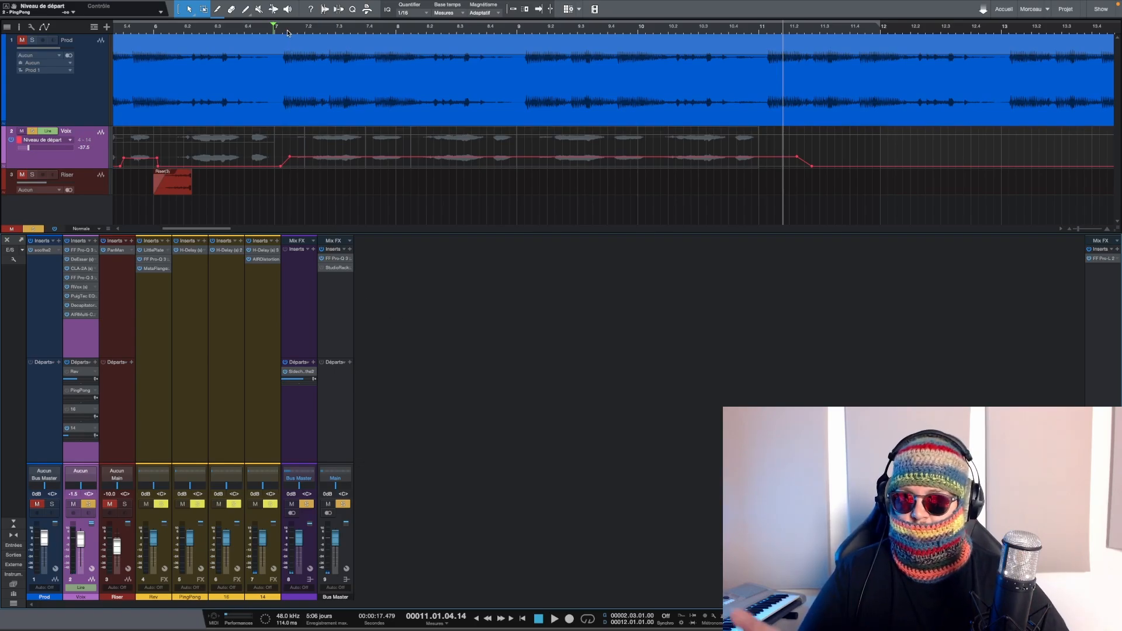
Move the playback start back to about bar 3 and play the vocal with all four sends, bringing in the Prod track
scroll(287, 32, down, 5)
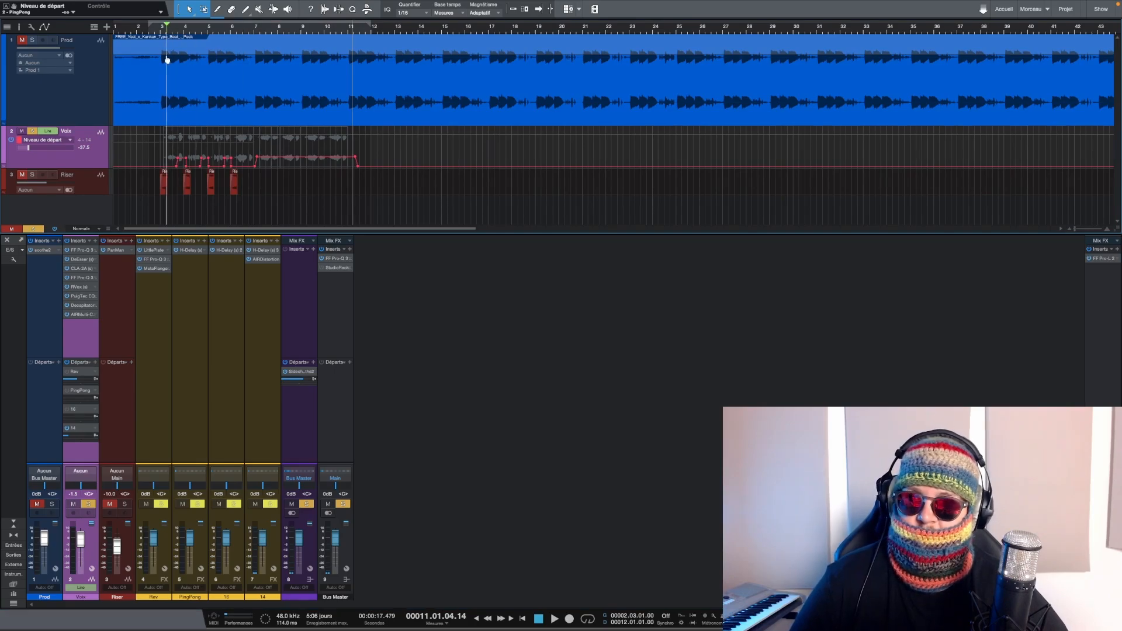
drag(166, 60, 161, 61)
scroll(150, 88, up, 2)
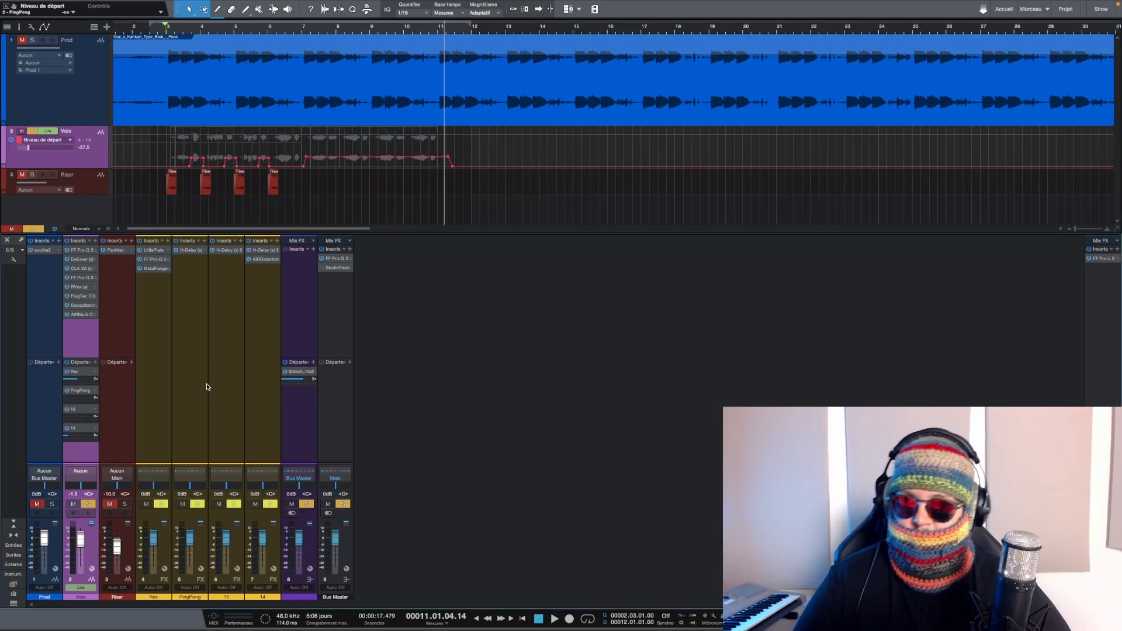
key(space)
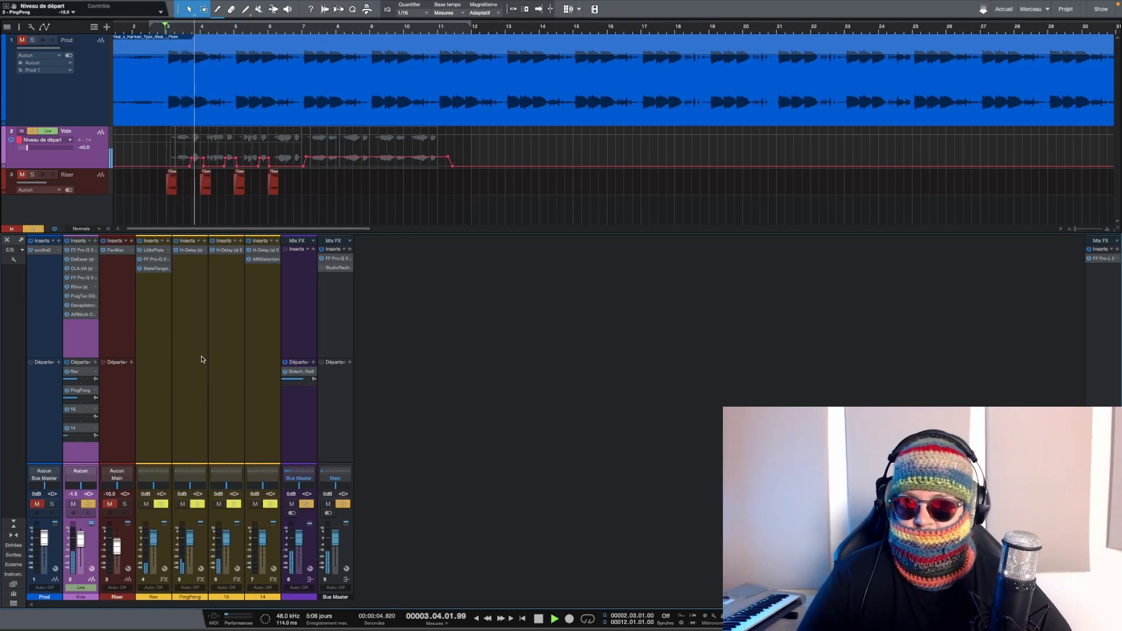
click(41, 503)
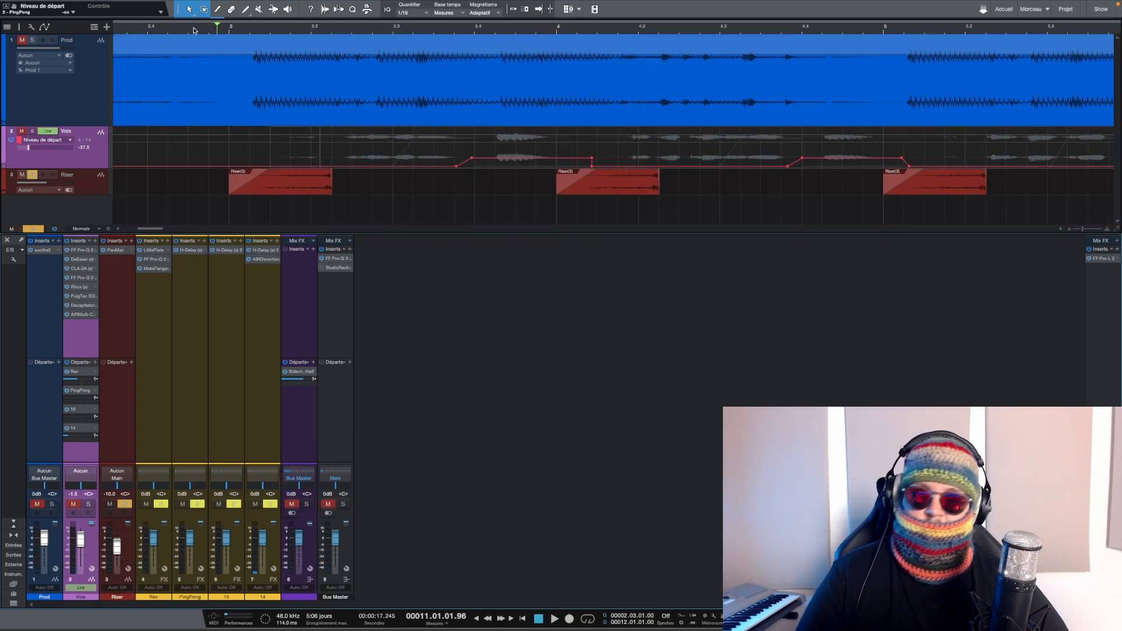
Hide the automation on the Voix track to show its vocal clips alongside the Riser clips around bars 3 to 5
scroll(194, 30, down, 2)
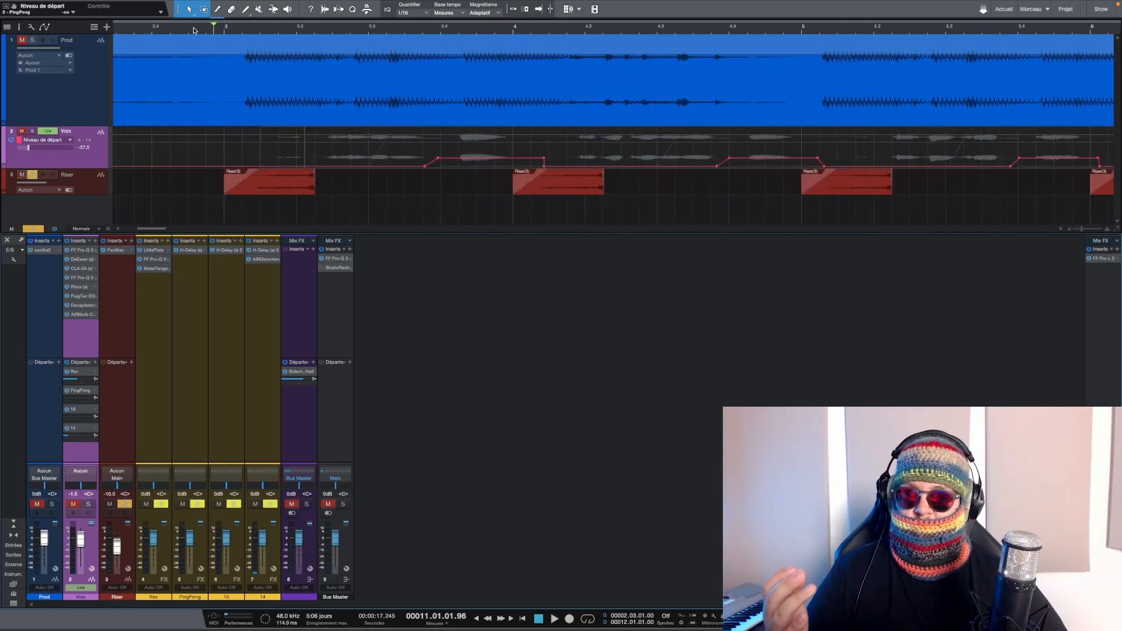
scroll(193, 30, up, 5)
scroll(194, 30, up, 2)
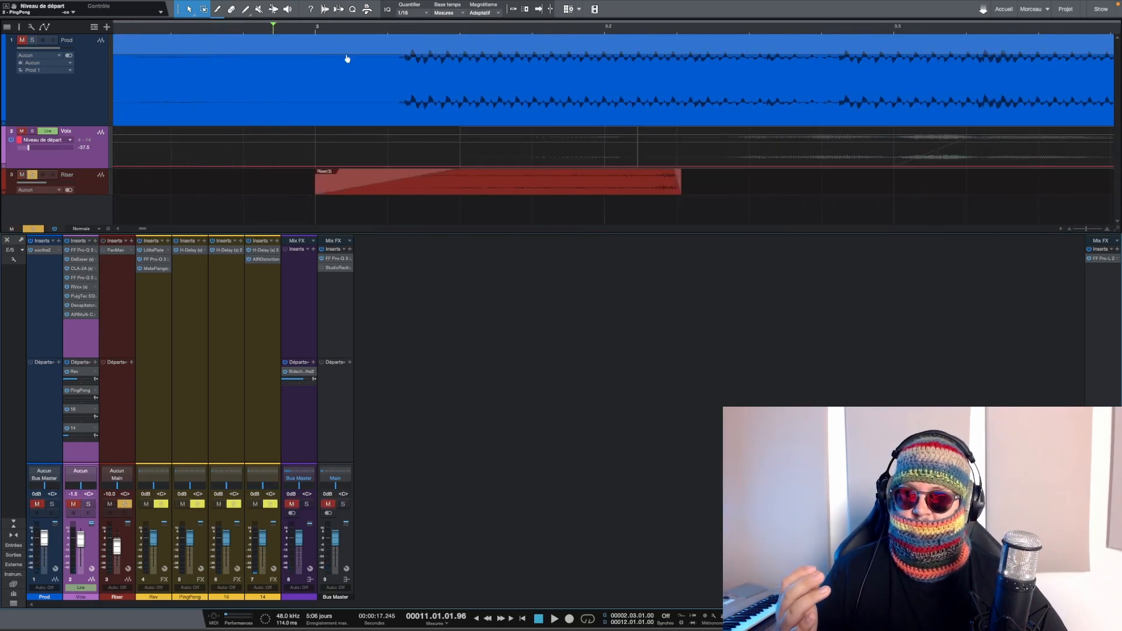
scroll(360, 33, down, 4)
scroll(444, 30, up, 2)
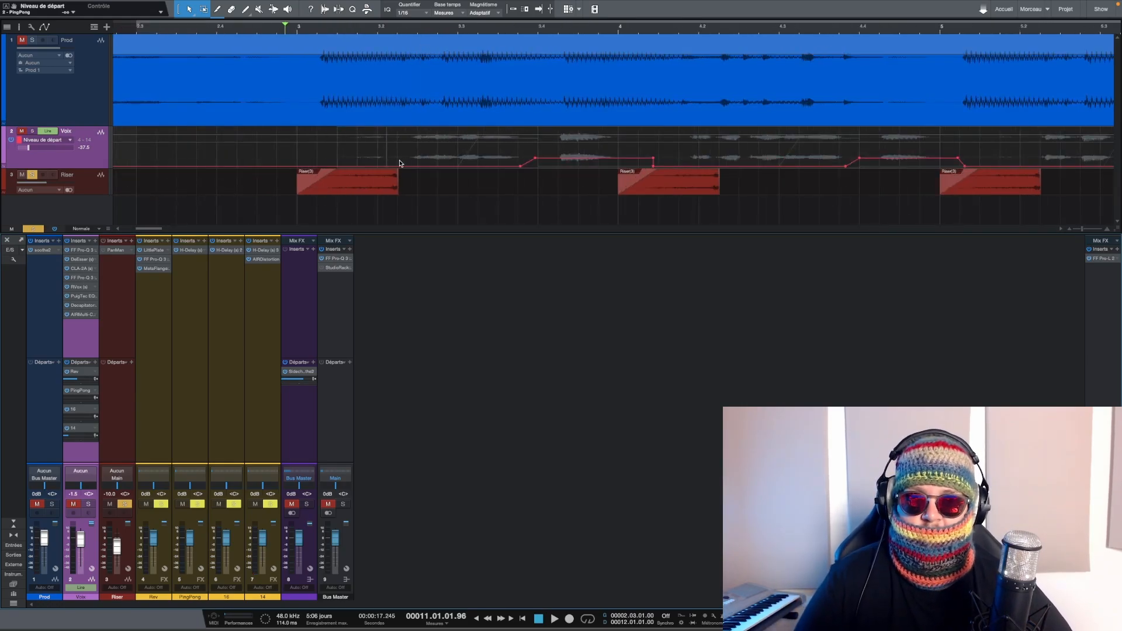
key(a)
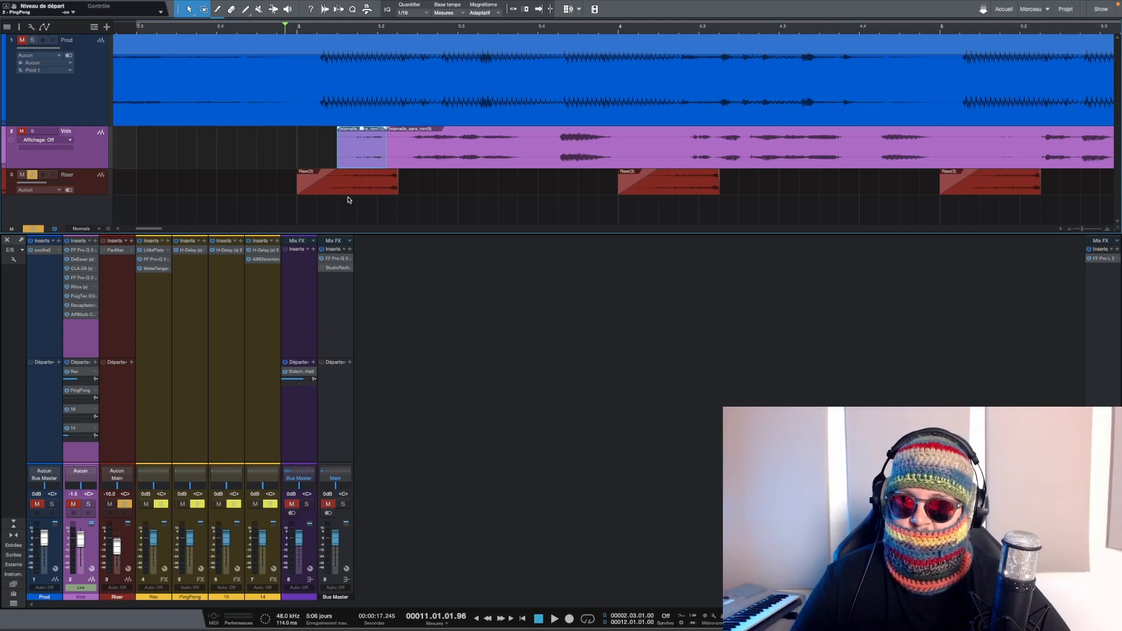
Play the soloed Riser track from bar 3 and stop after its fourth riser
key(space)
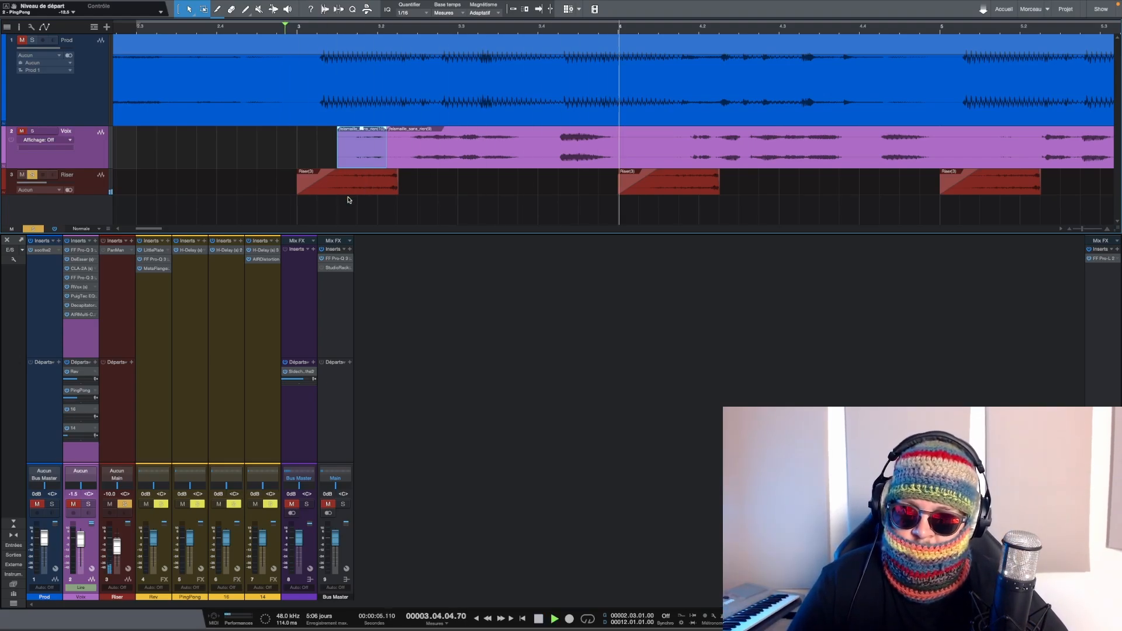
scroll(482, 29, down, 2)
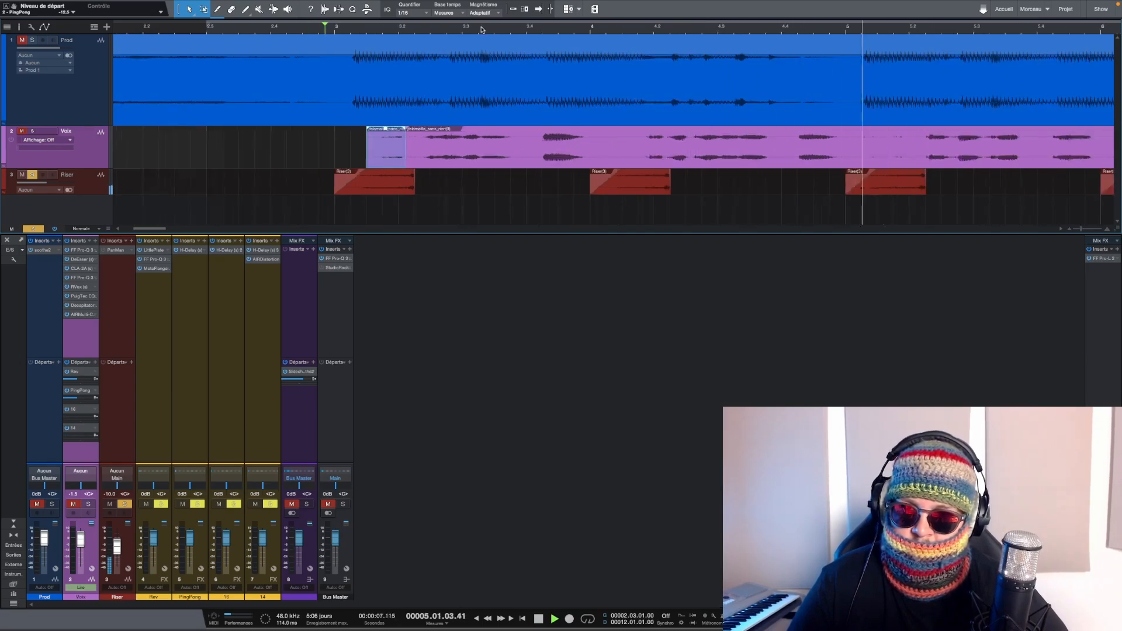
scroll(481, 29, down, 3)
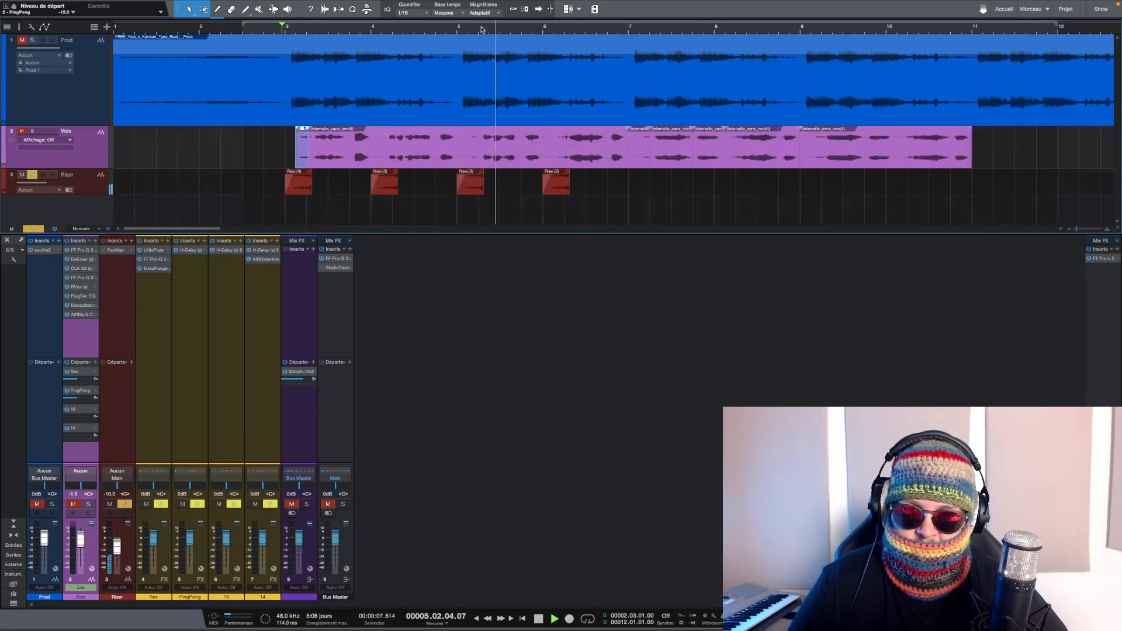
key(space)
Open the Riser track's PanMan, select Rhythm Shape as the panning mode, adjust its Smoothing and close the plug-in
click(113, 252)
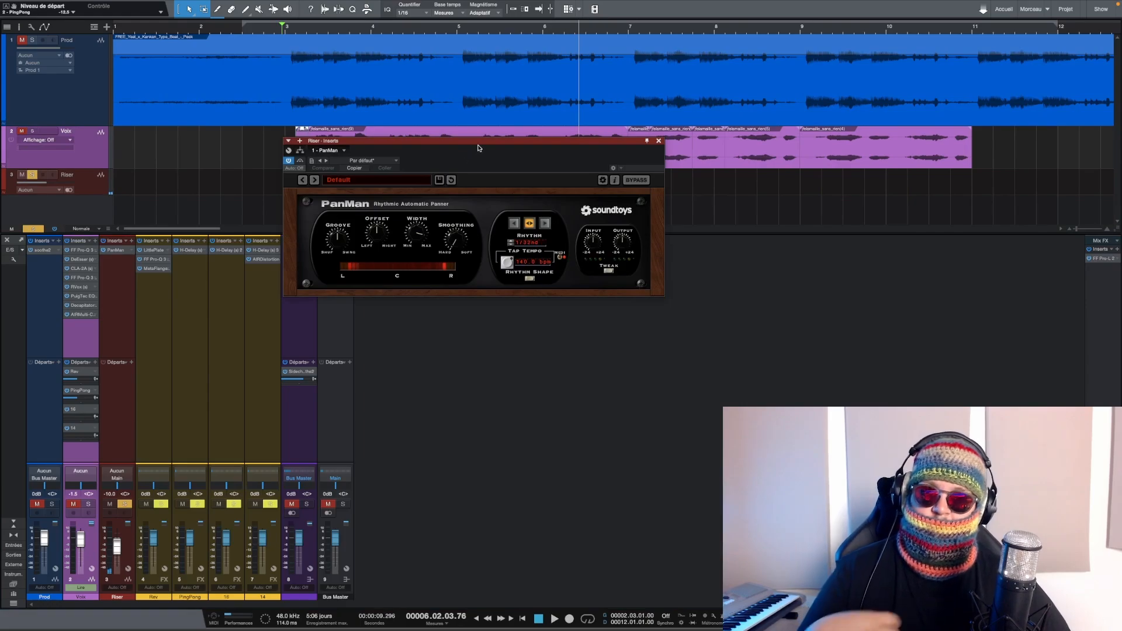
drag(478, 148, 440, 147)
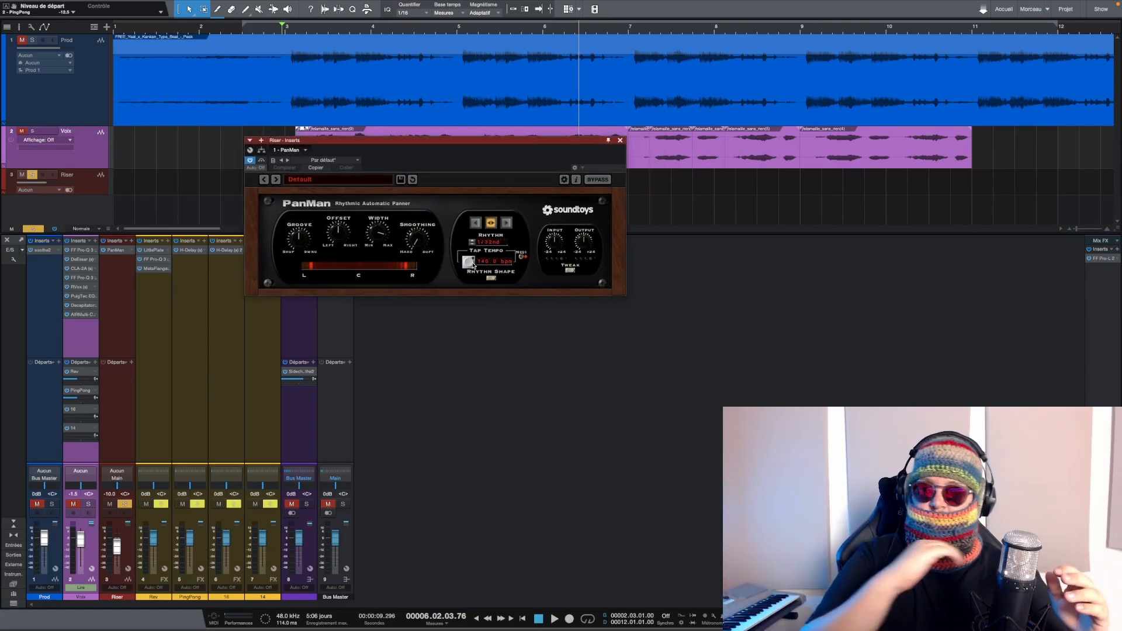
click(491, 280)
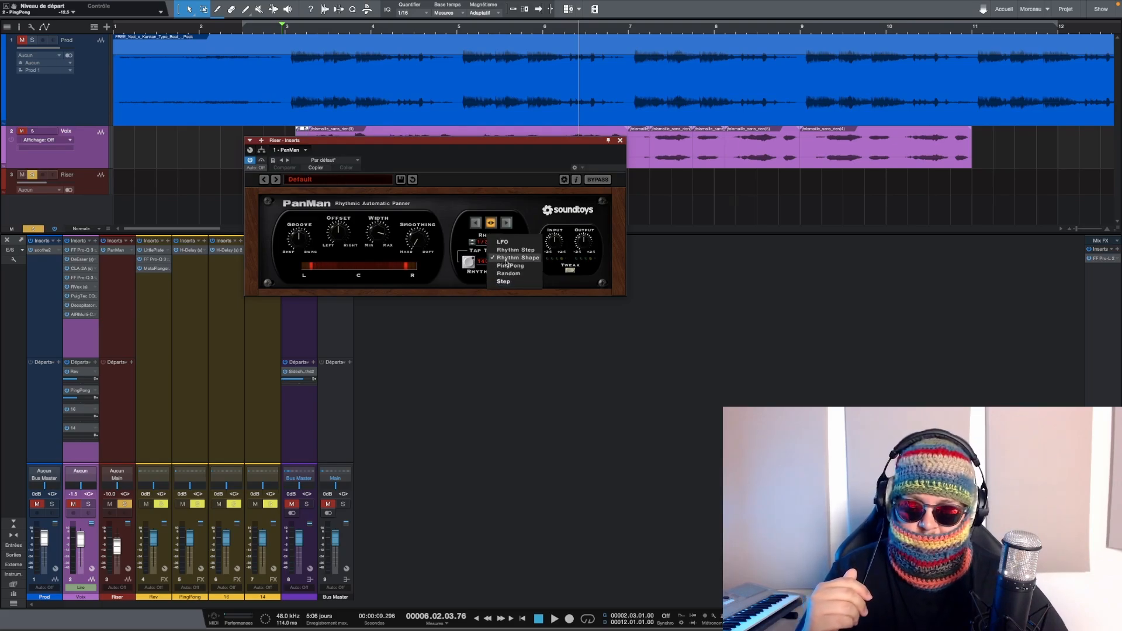
click(506, 262)
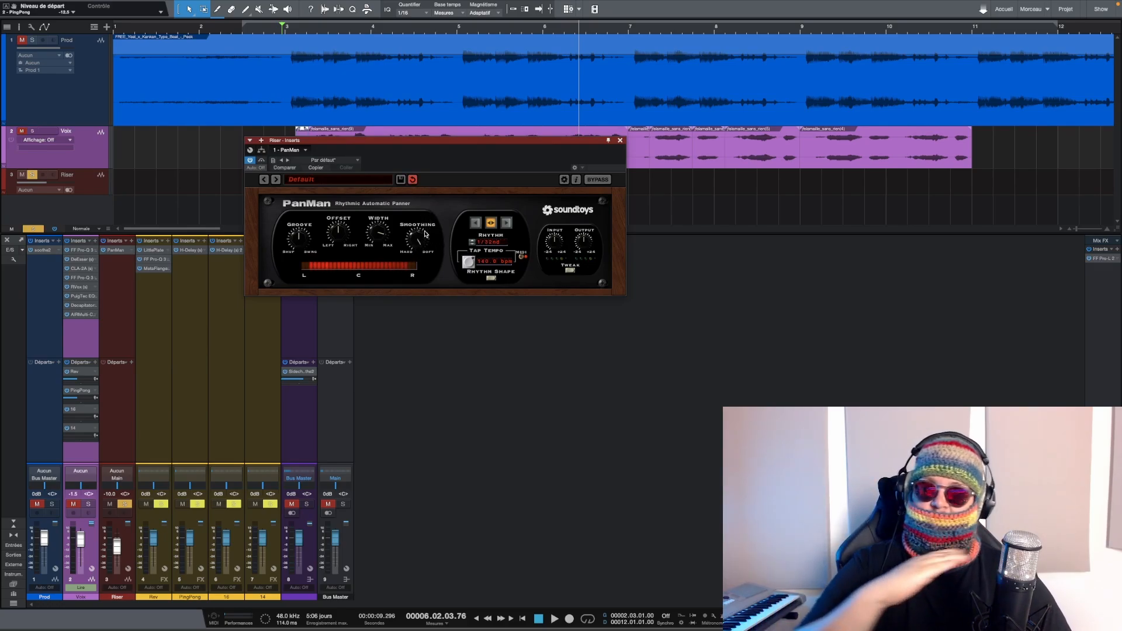
drag(422, 241, 405, 385)
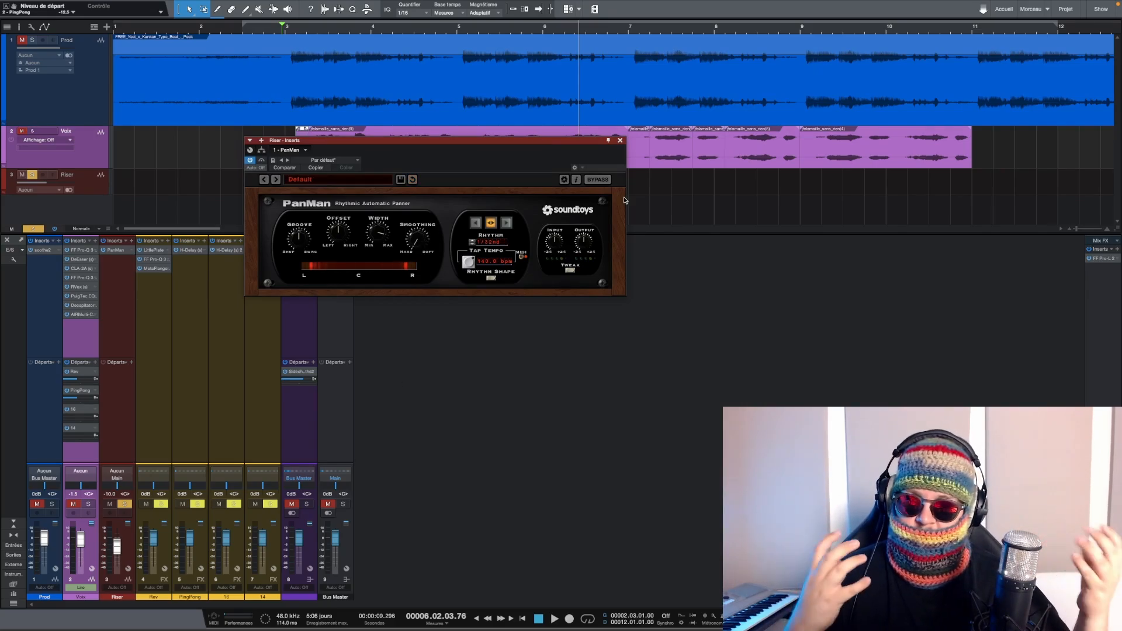
click(621, 141)
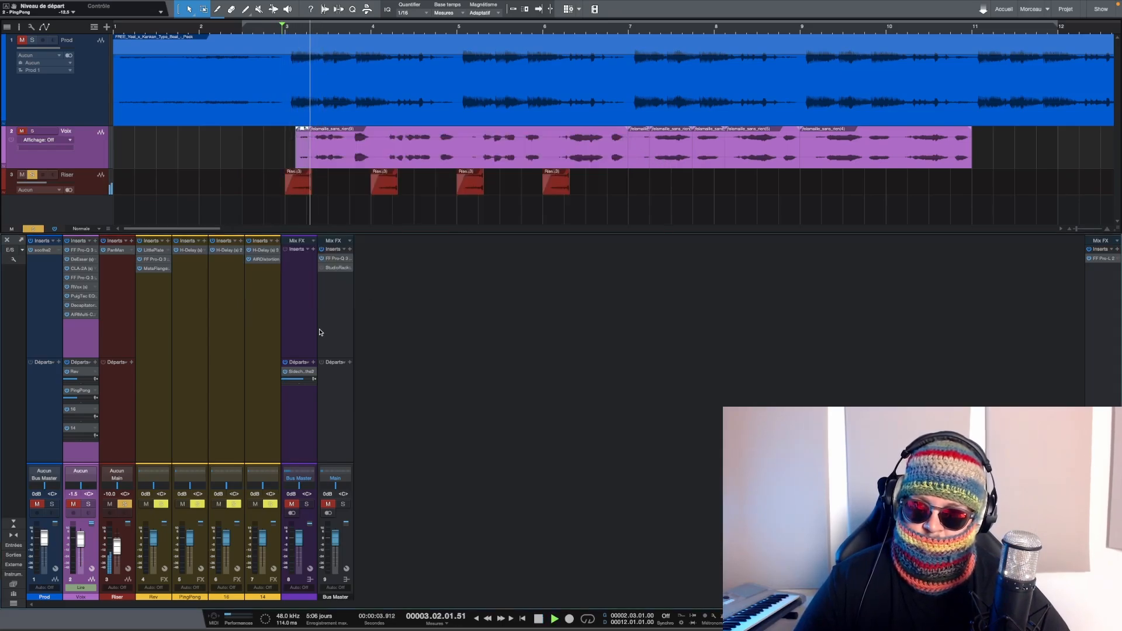
Unmute and solo the Voix and Prod tracks and play them together with the Riser track
click(72, 504)
click(89, 504)
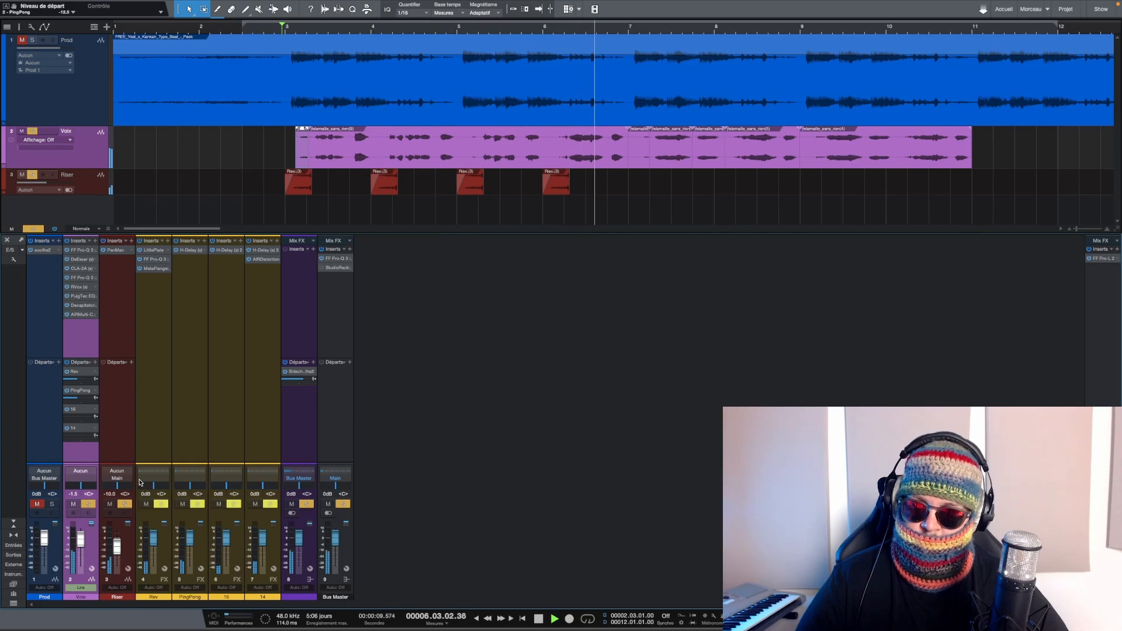
key(space)
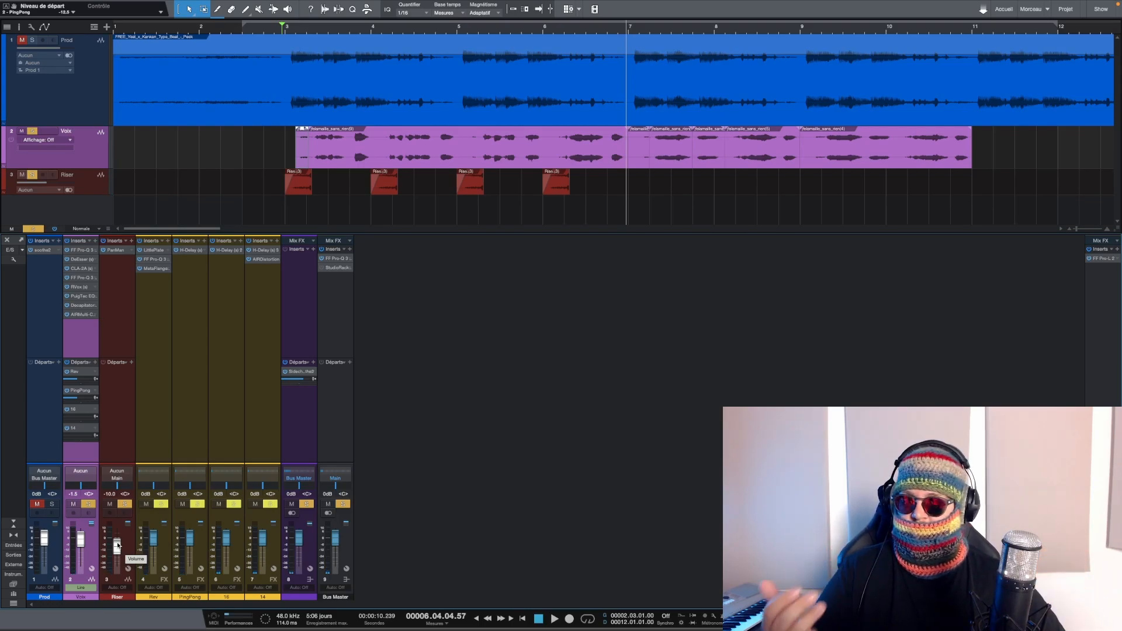
click(36, 40)
key(space)
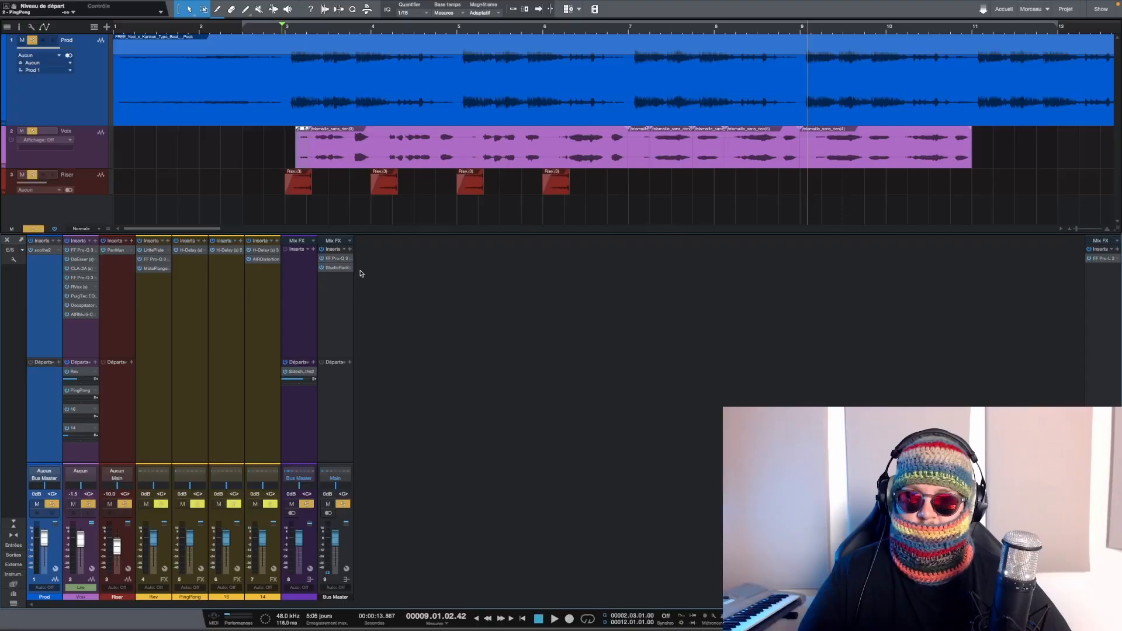
Open the Bus Master's StudioRack and examine the FF Pro-L 2 limiter on the Main output, closing only the limiter
click(339, 269)
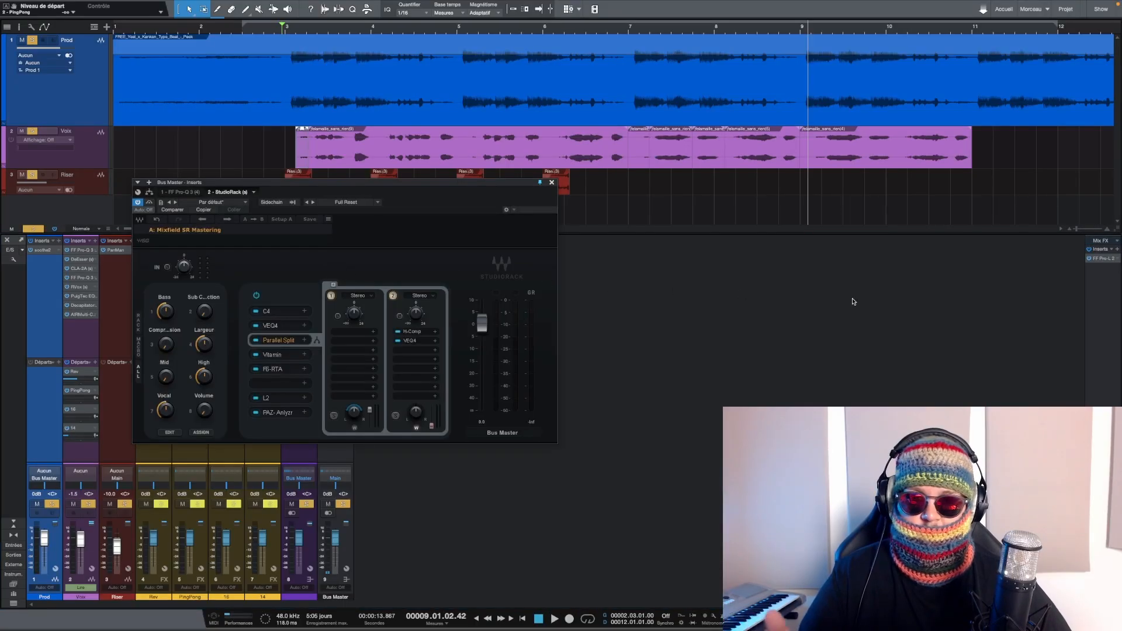
click(1104, 257)
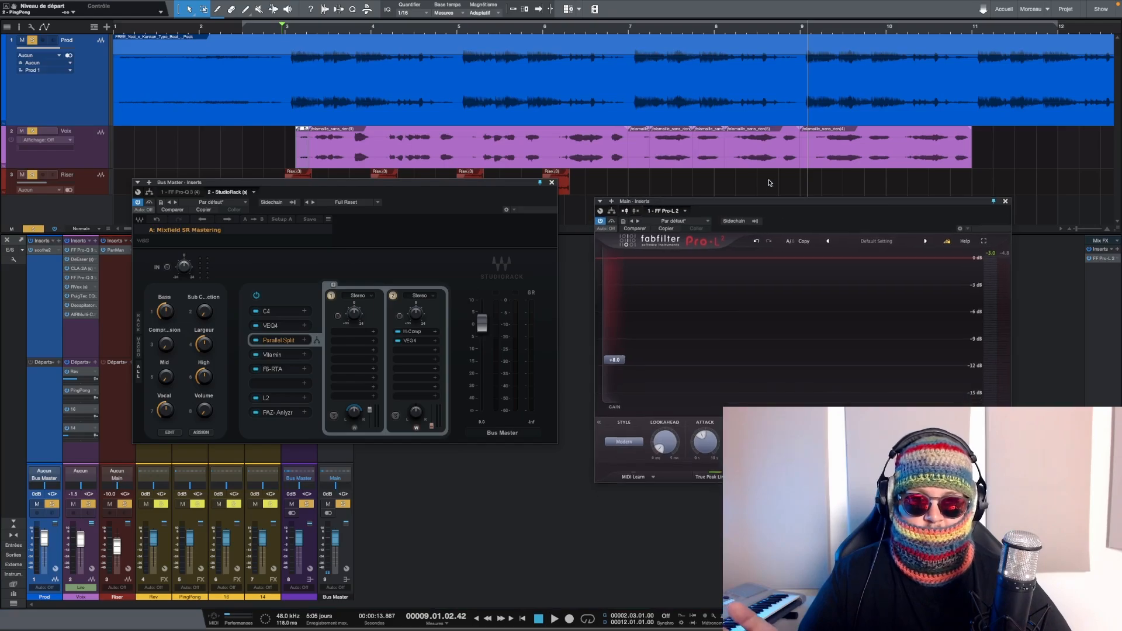
drag(780, 202, 824, 73)
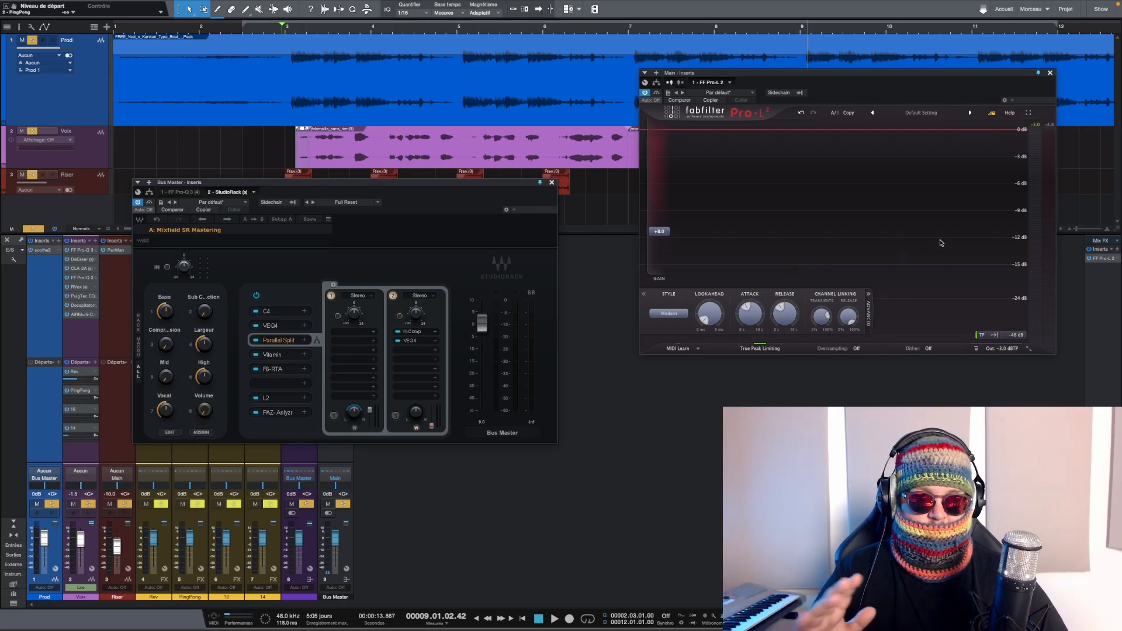
click(1050, 74)
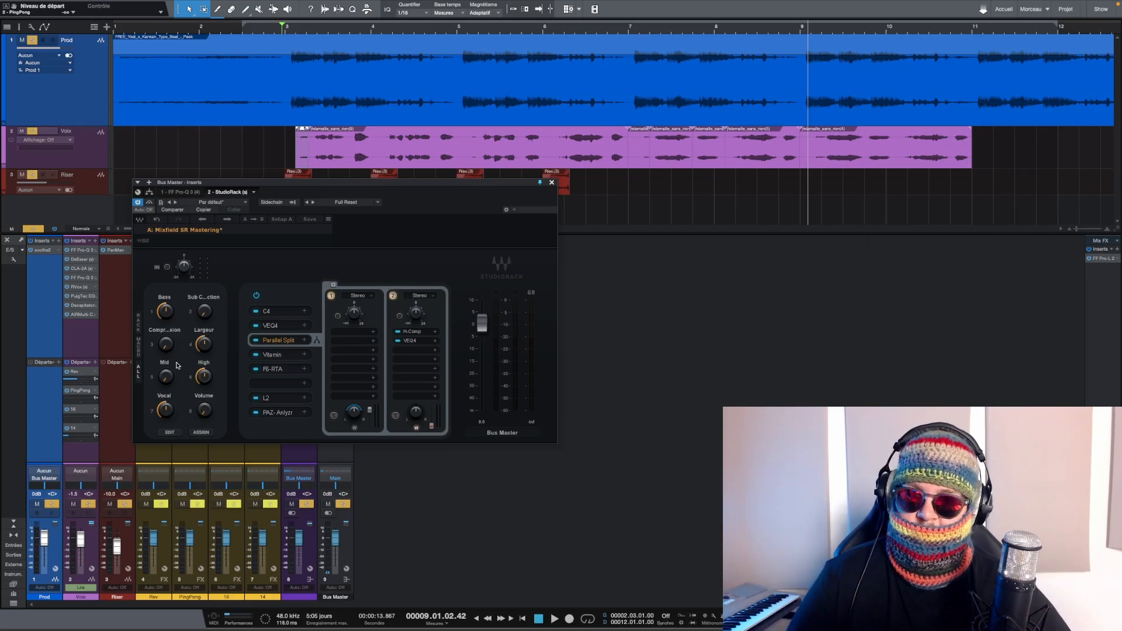
Raise the Compression, Largeur, sub and Mid macros of the Bus Master's StudioRack while the mix plays
key(space)
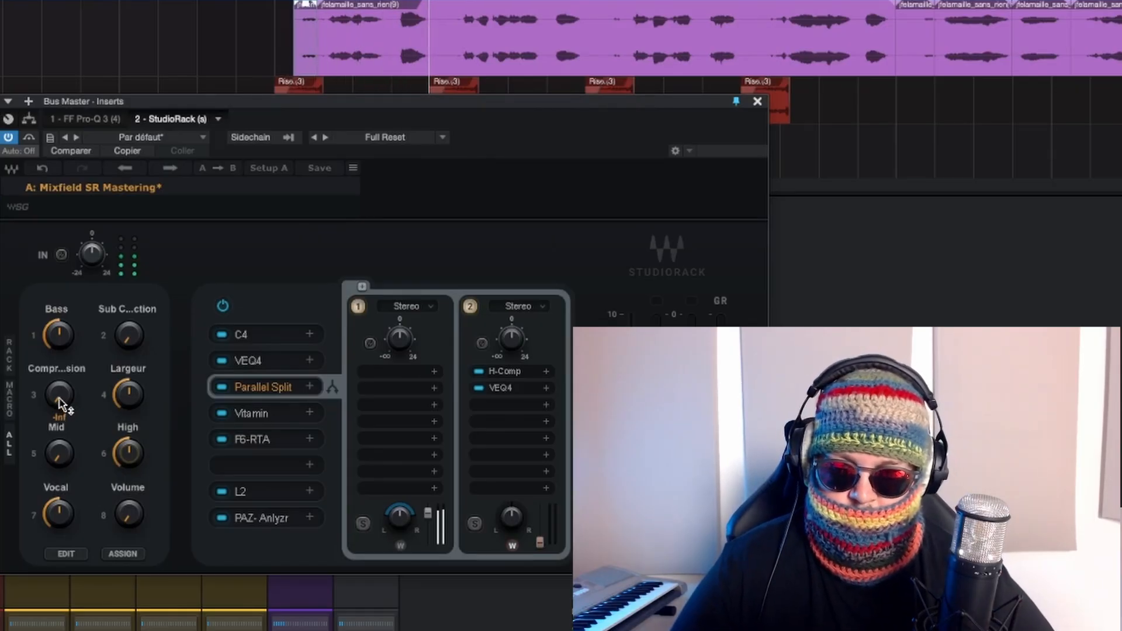
drag(60, 403, 60, 377)
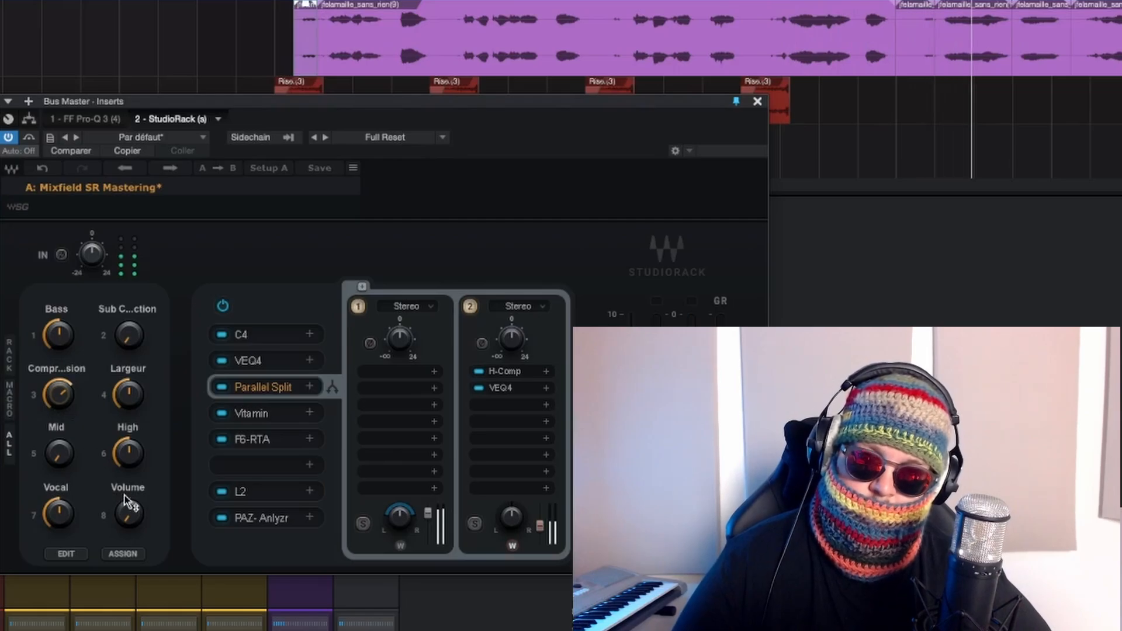
drag(141, 402, 140, 401)
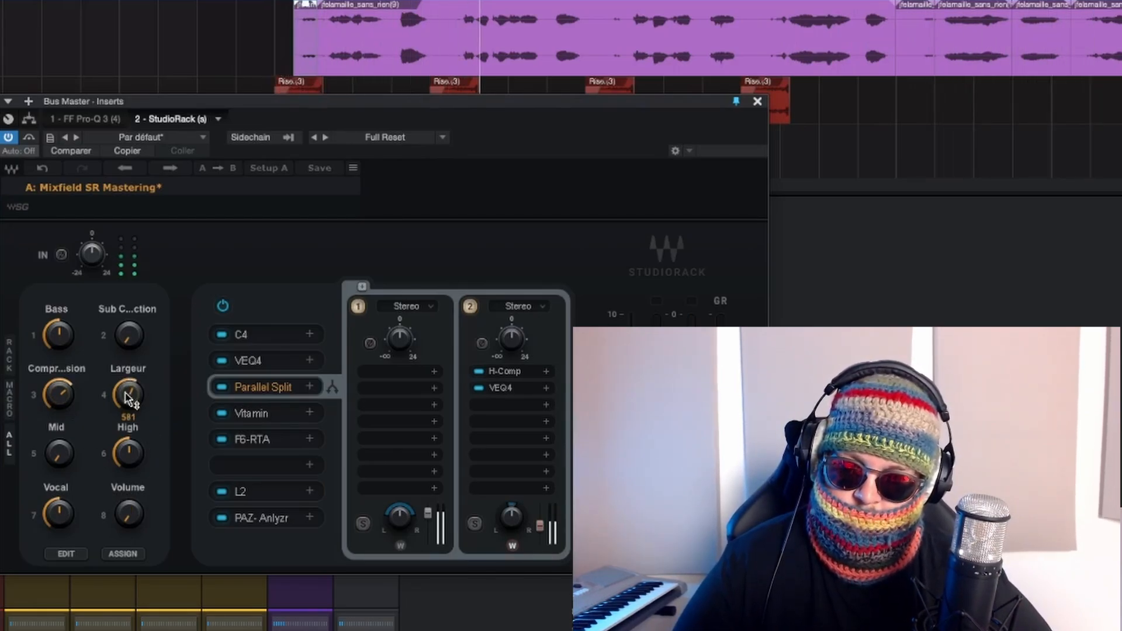
drag(131, 342, 131, 346)
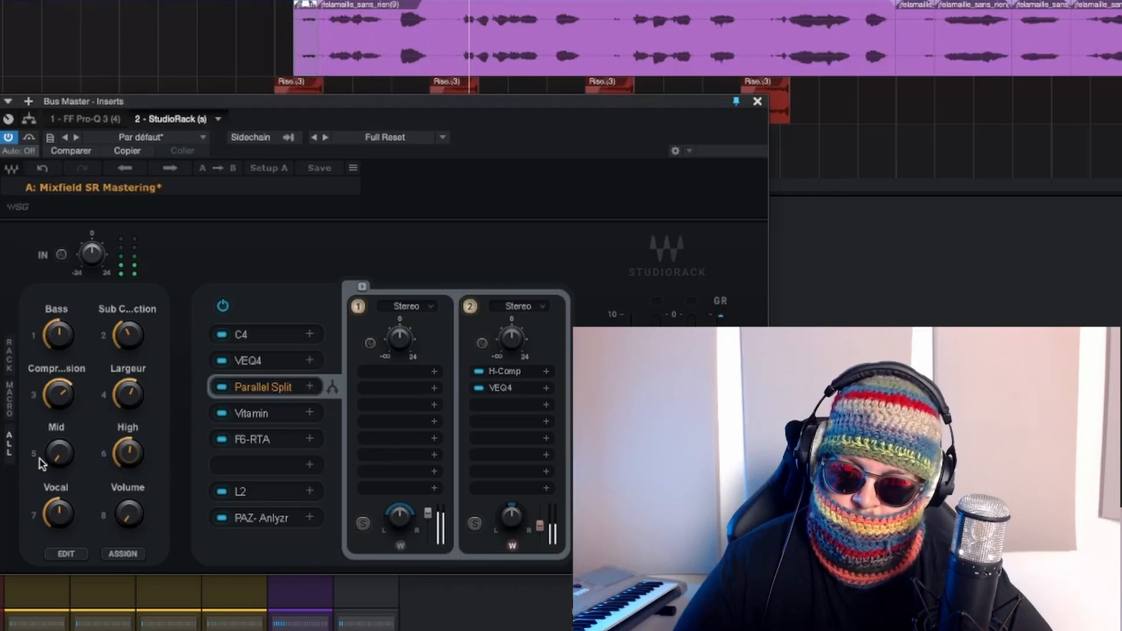
drag(58, 460, 59, 454)
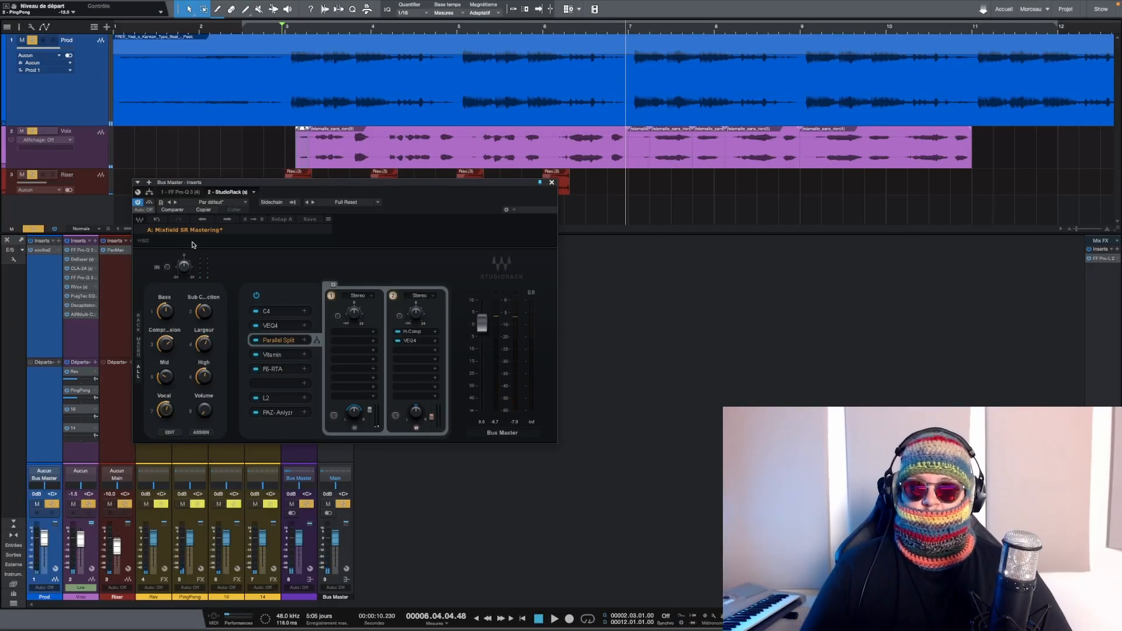
Play the mix with the Bus Master's StudioRack bypassed and enabled to compare the mastering chain's effect
click(138, 202)
key(space)
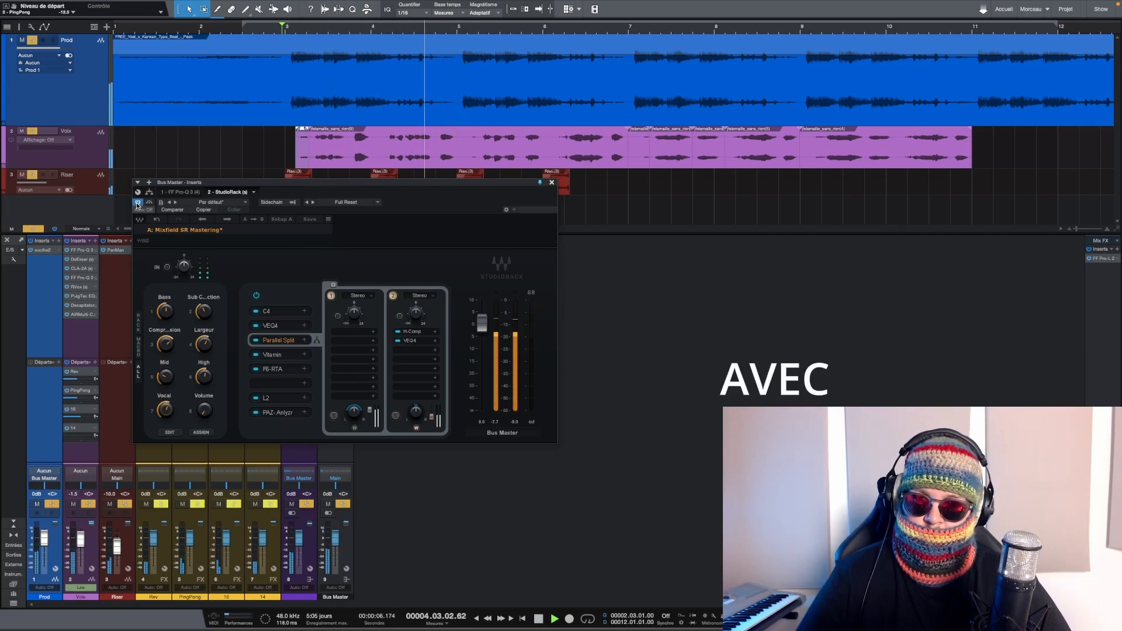
key(space)
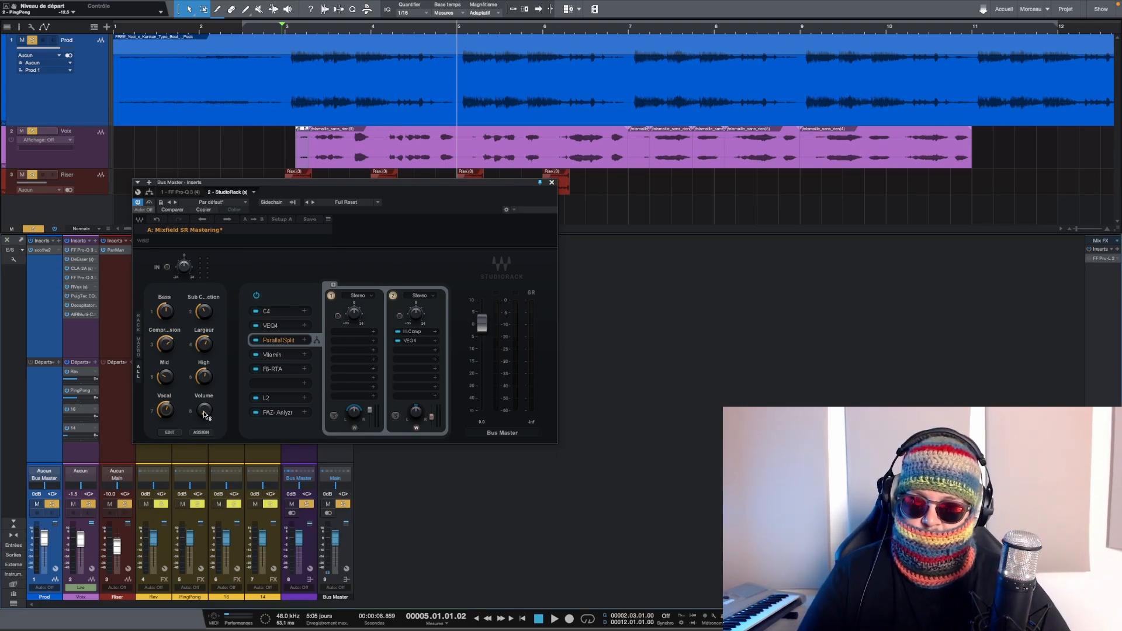
Play the mix and slightly lower the Volume macro of the Bus Master's StudioRack
key(space)
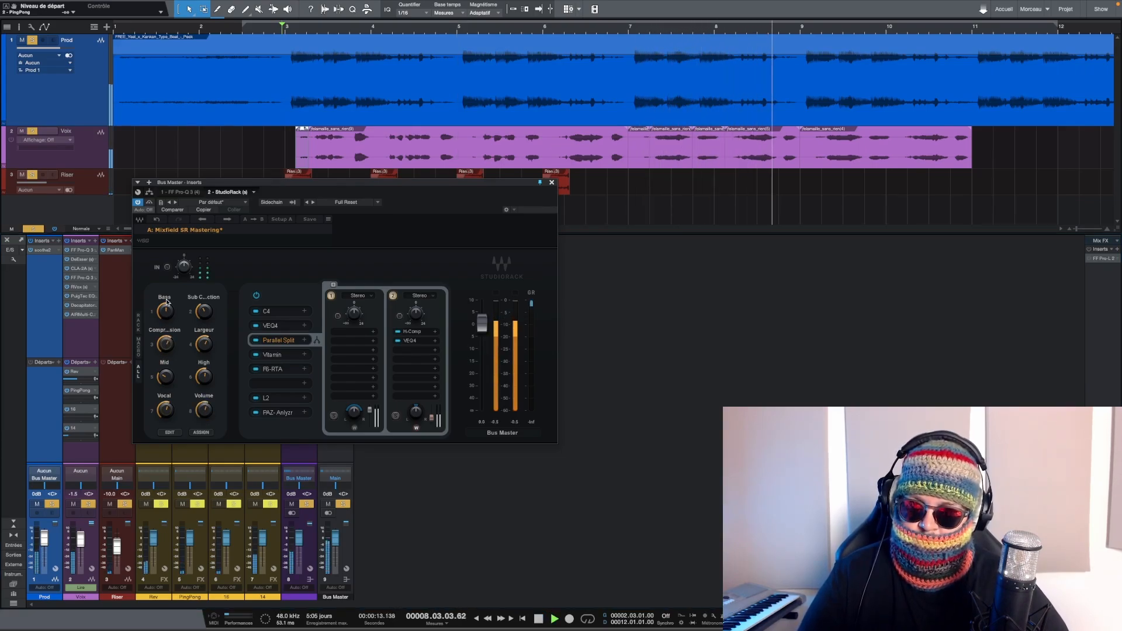
drag(204, 411, 204, 416)
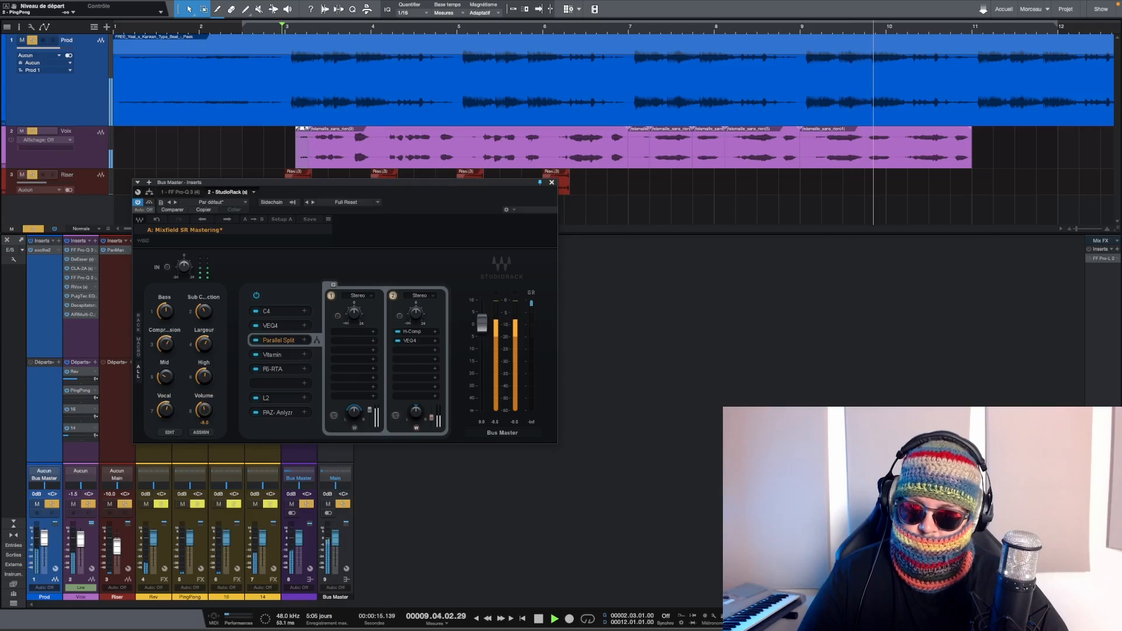
key(space)
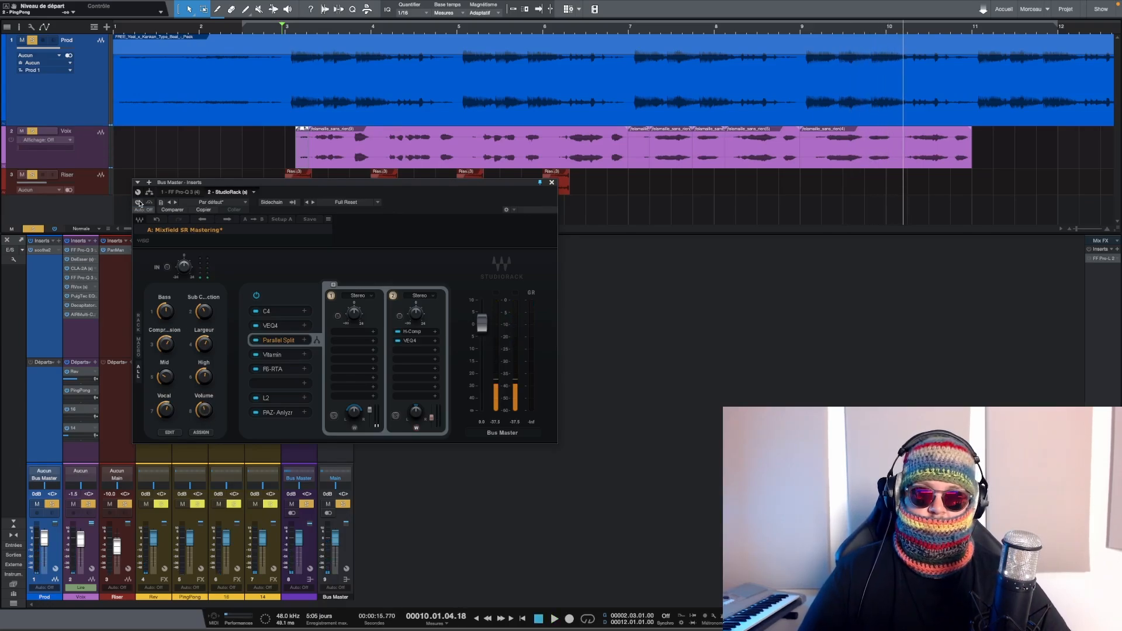
Listen to the mix with the Bus Master's StudioRack bypassed and re-enable the rack
key(space)
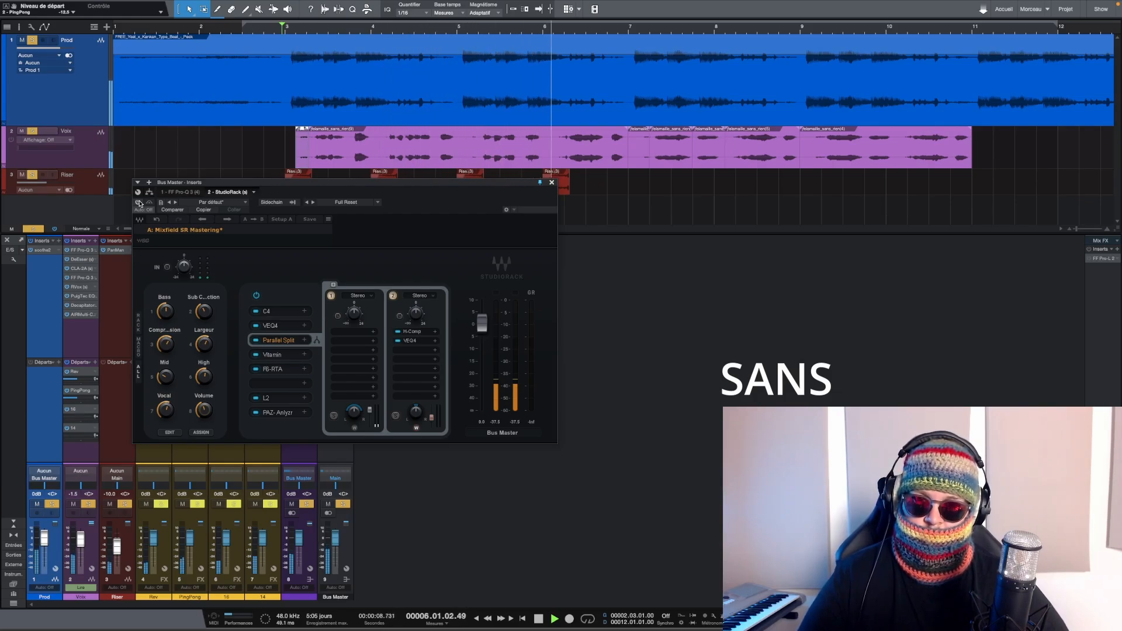
click(140, 203)
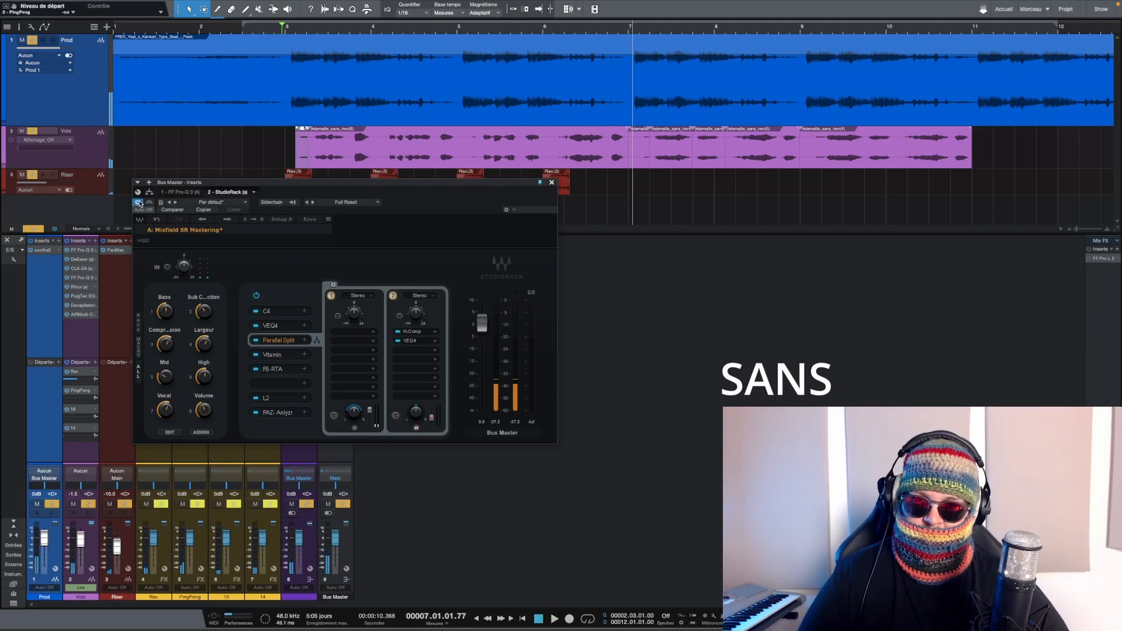
key(space)
Play the mix through the enabled StudioRack and lower the Voix track's fader to -2.0 dB
key(space)
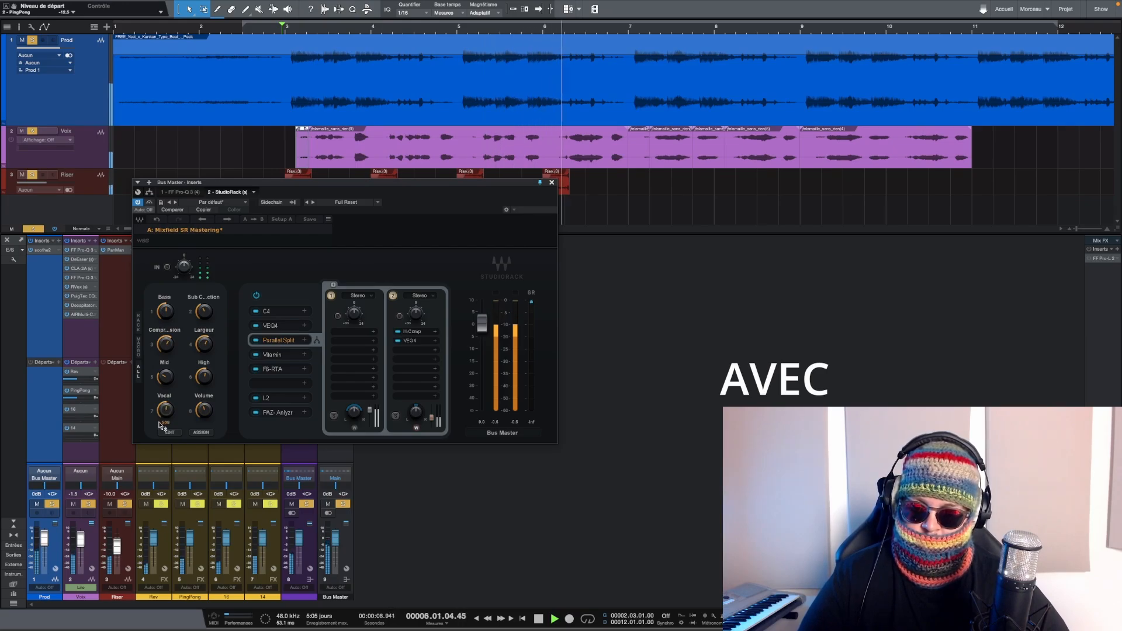
drag(78, 546, 79, 550)
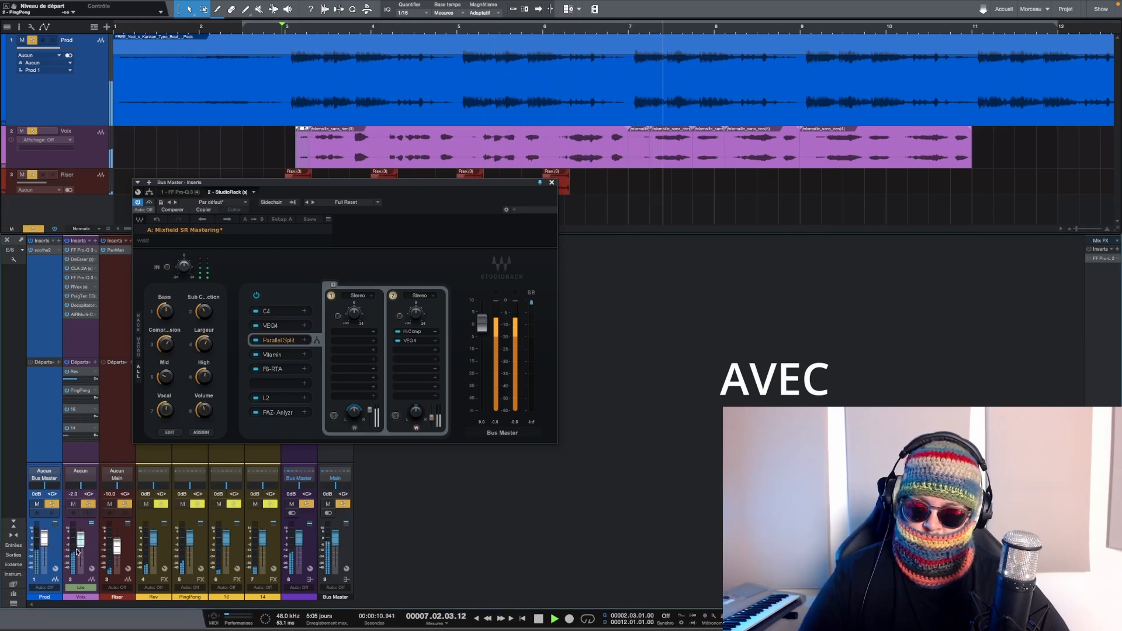